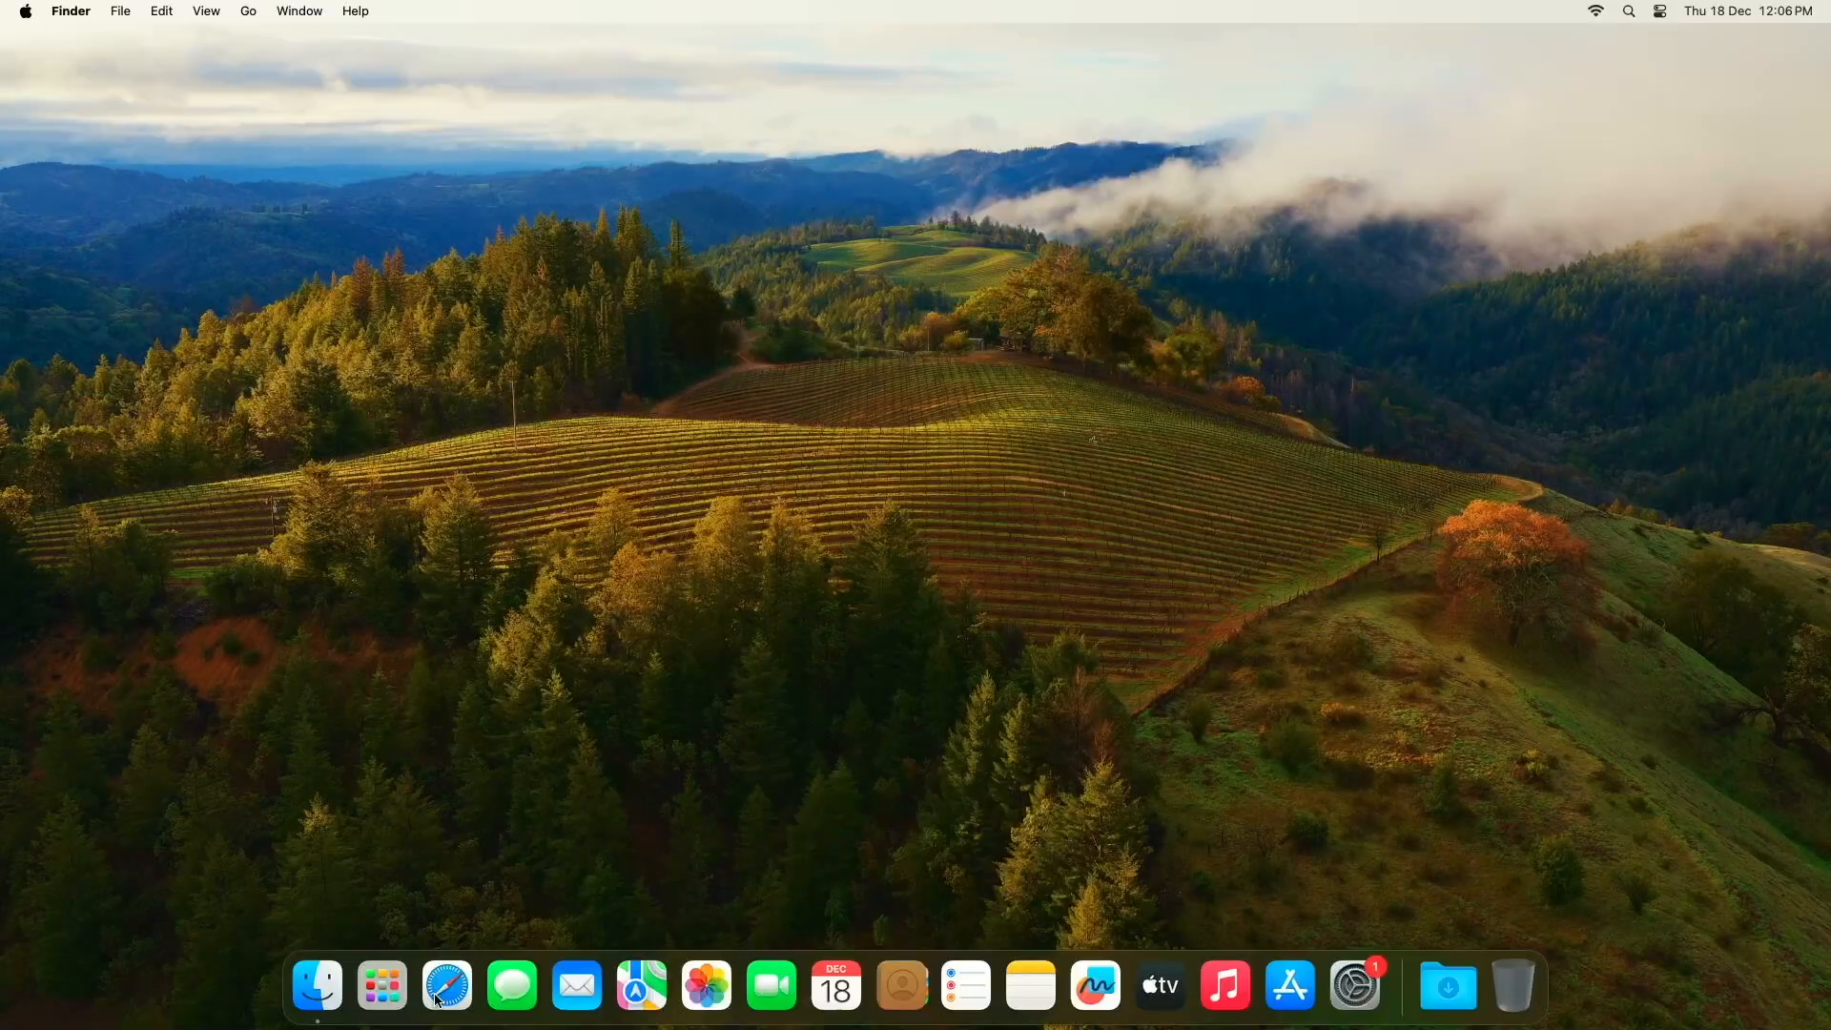
Step: Search the web in Safari for "download windows 10" and open Microsoft's Windows 10 ISO download page
click(447, 985)
click(932, 63)
text(download windows 10)
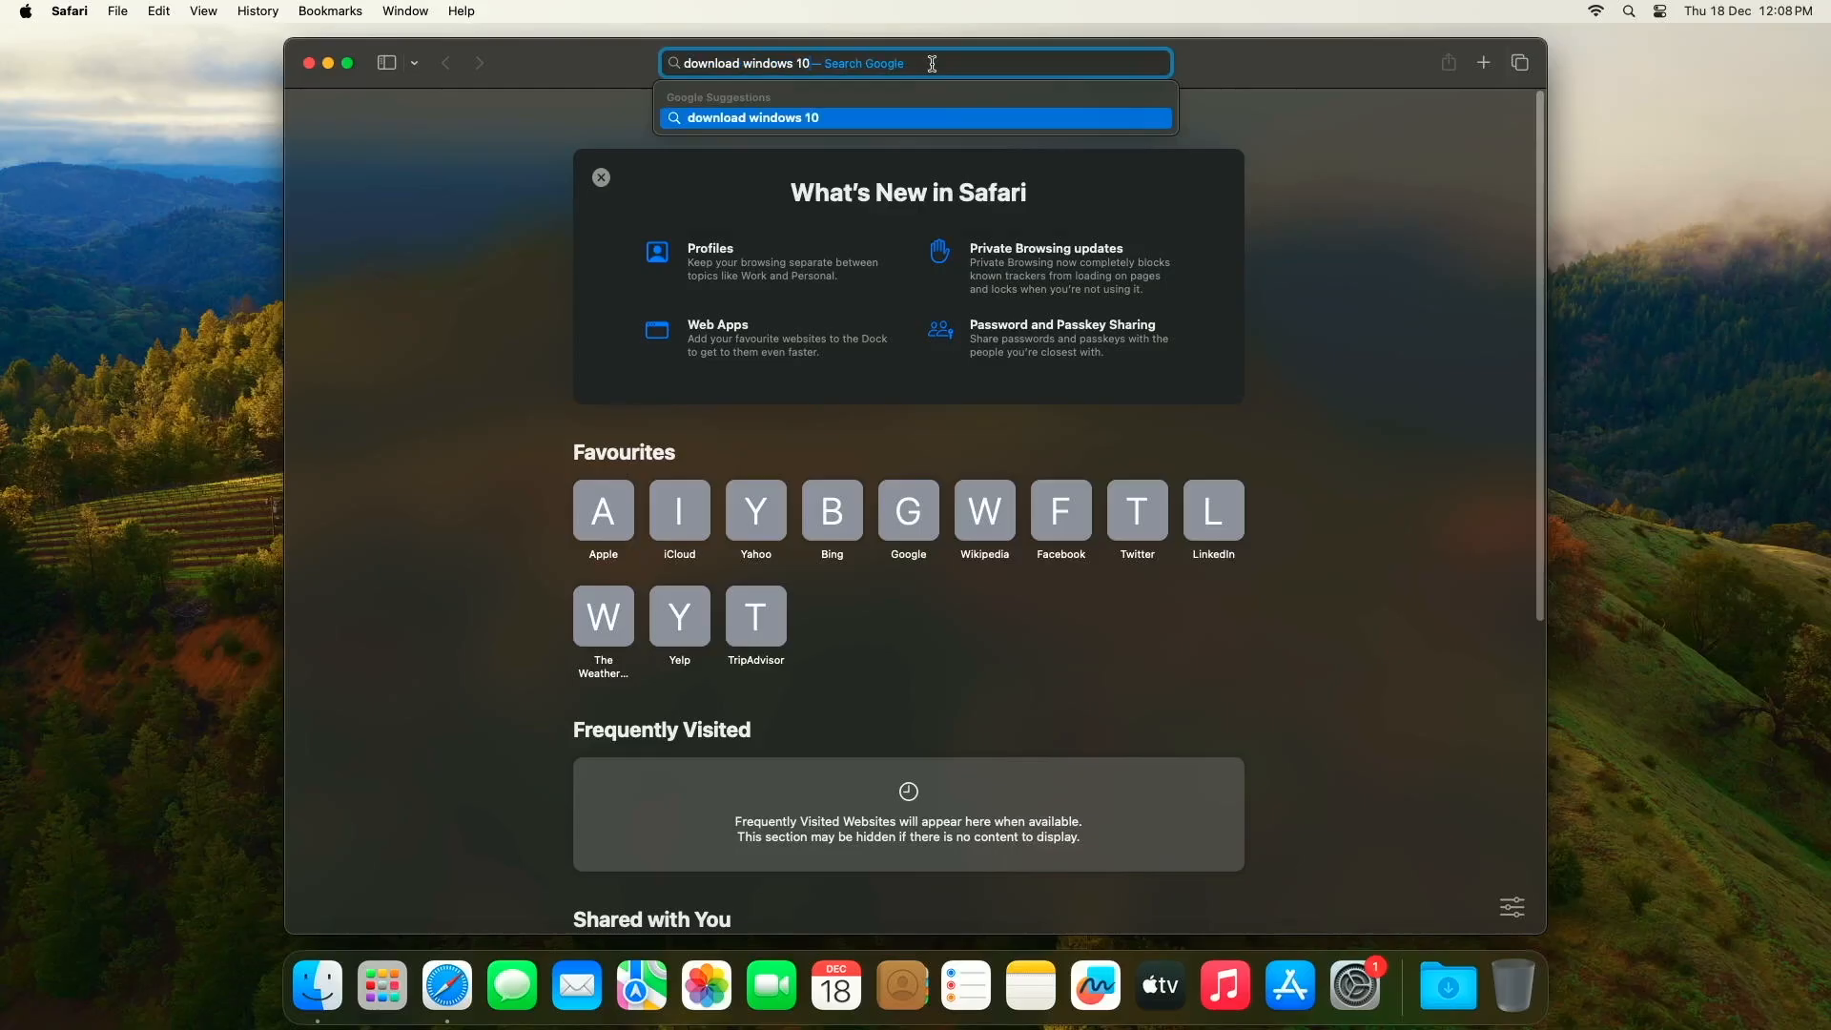
key(Return)
click(679, 304)
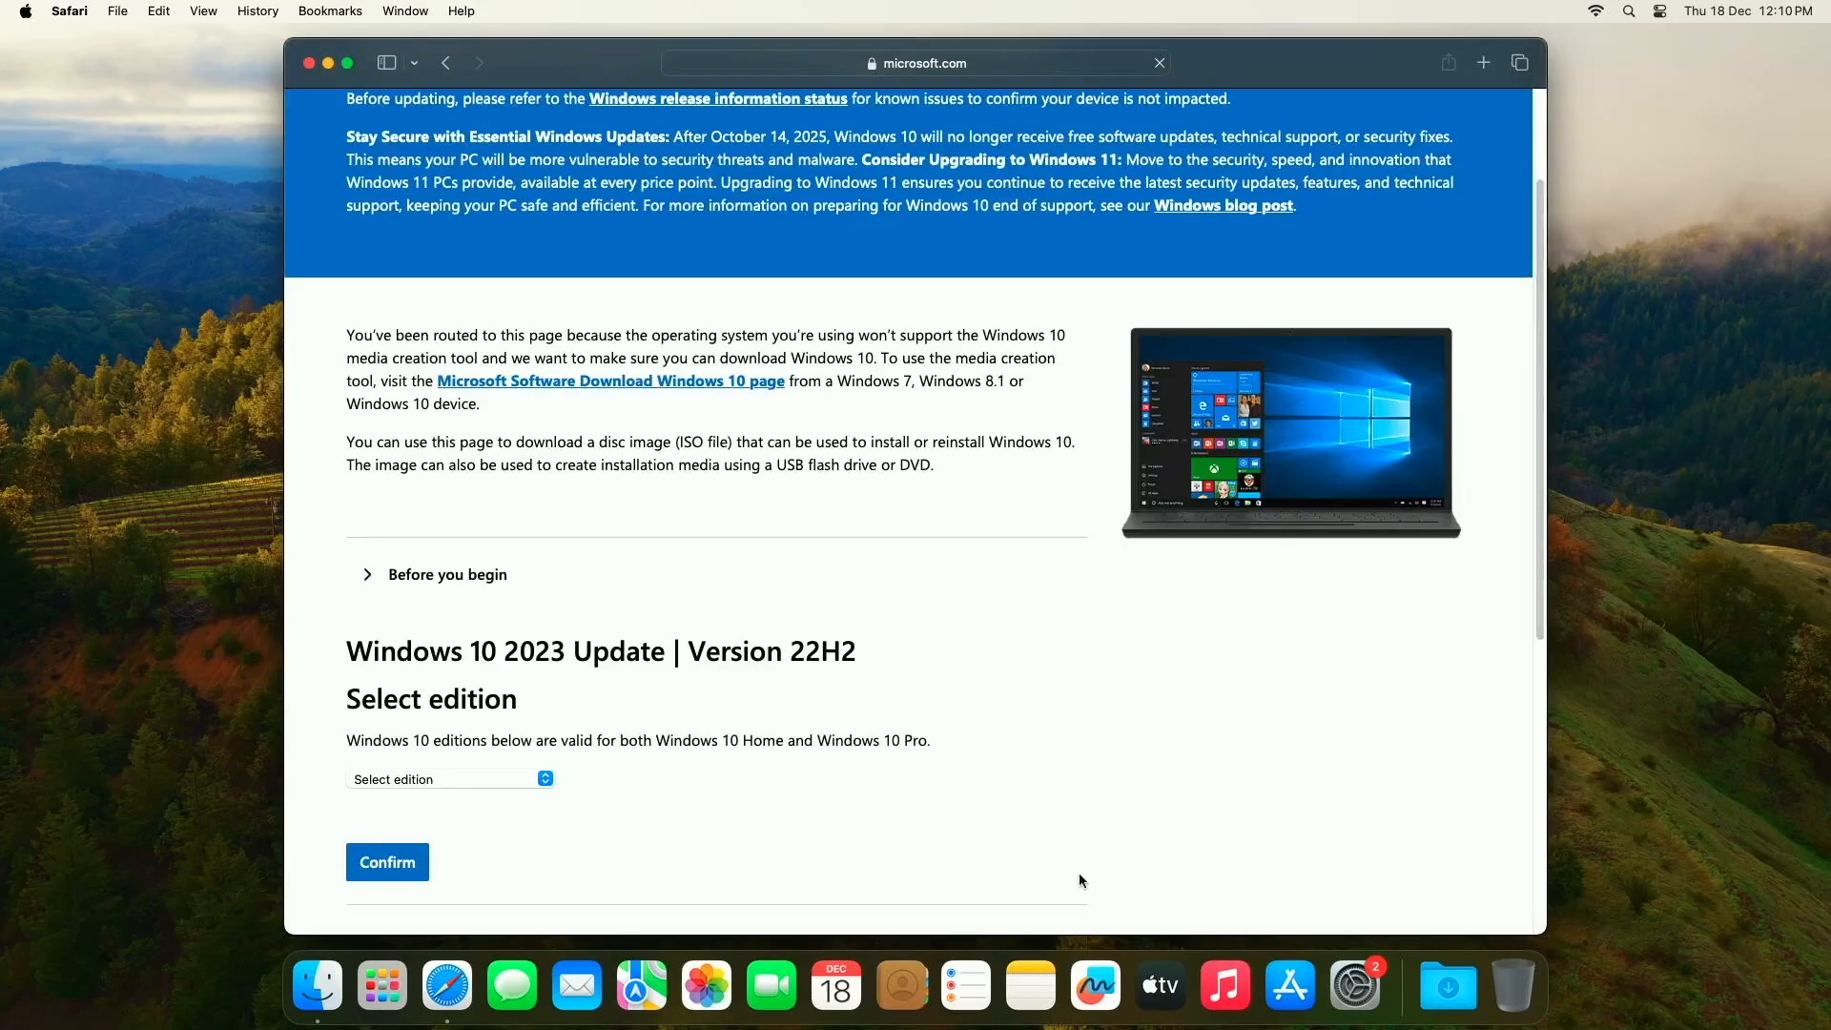
Step: Select and confirm the Windows 10 (multi-edition ISO) edition for download
click(496, 778)
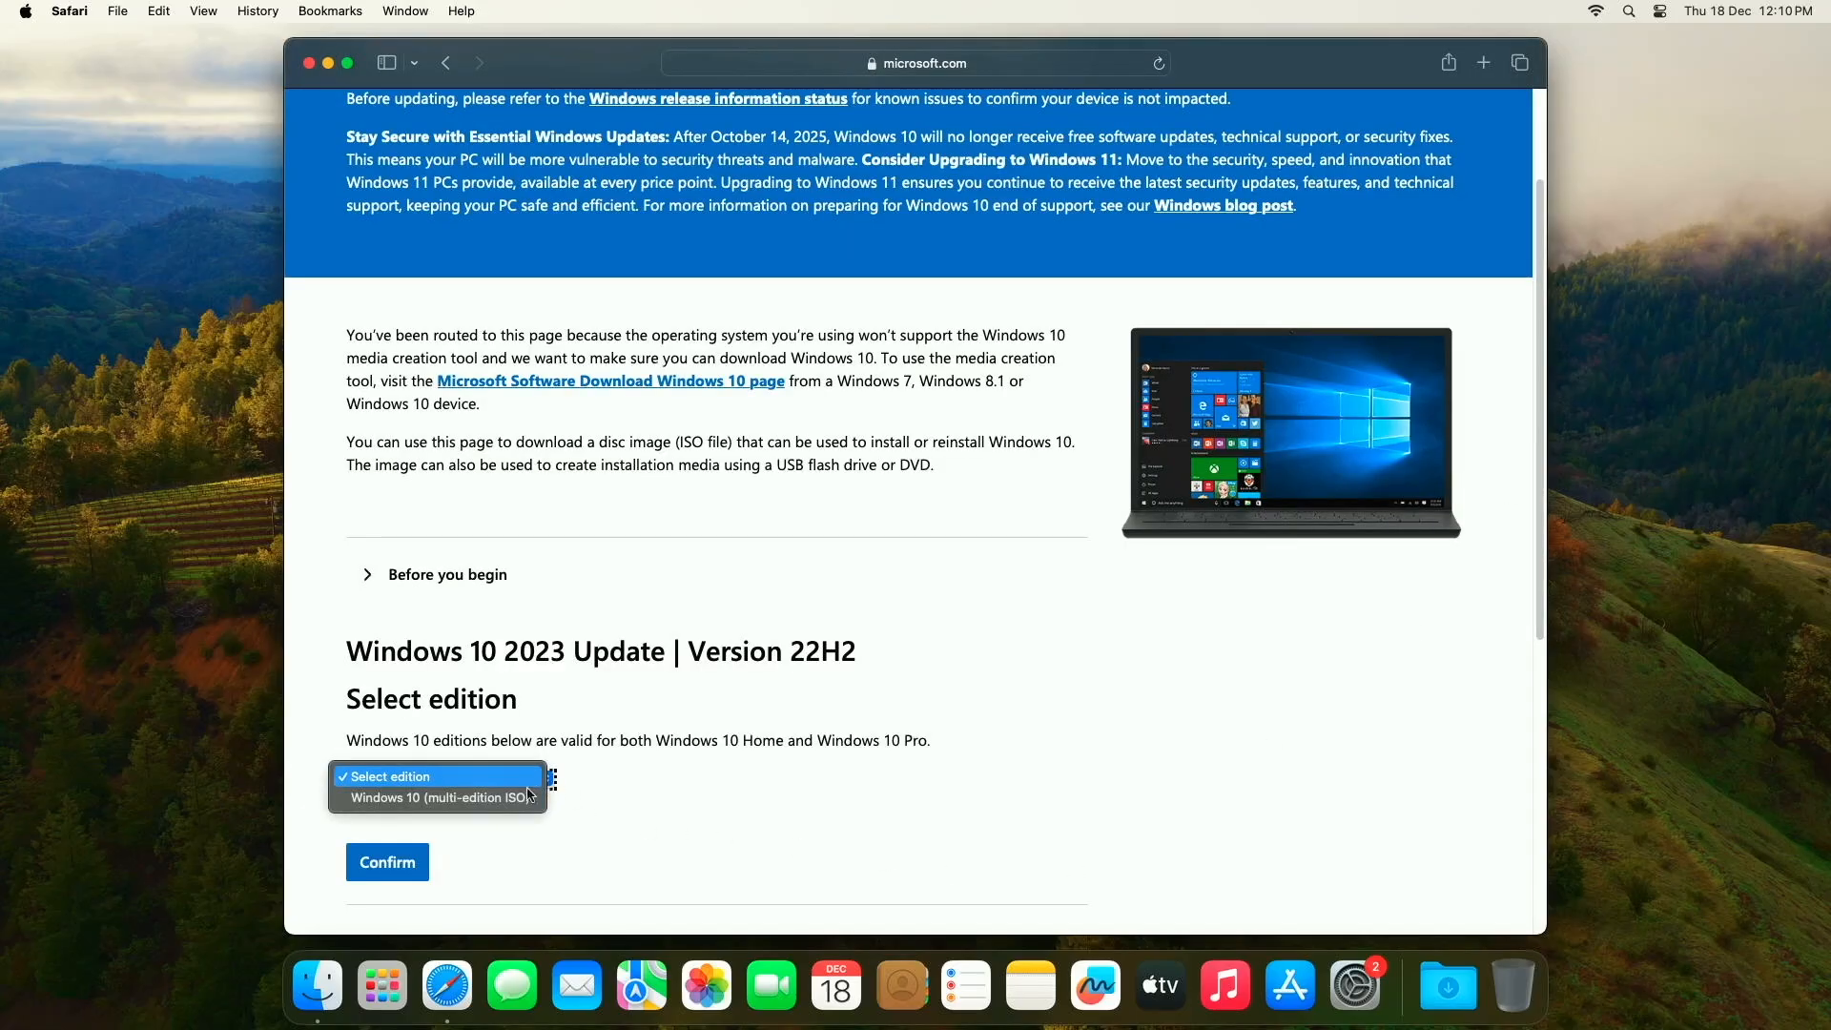
click(503, 802)
scroll(562, 749, down, 3)
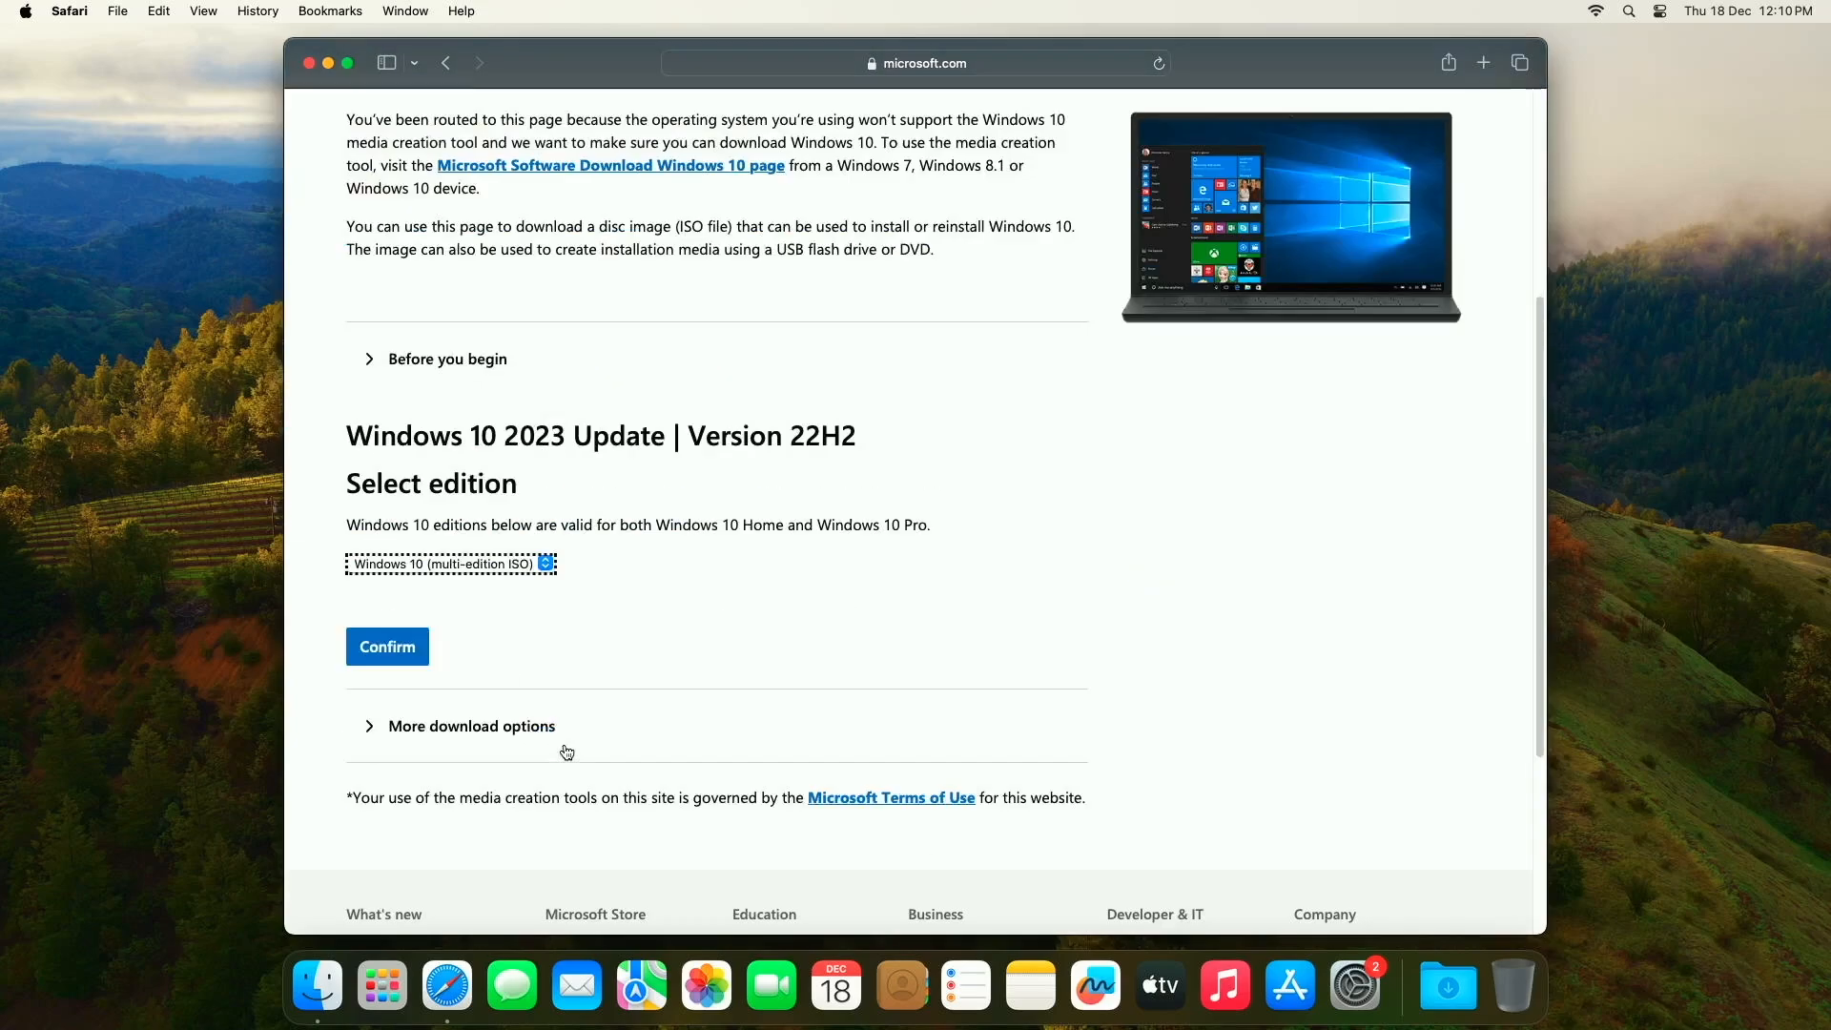
click(374, 654)
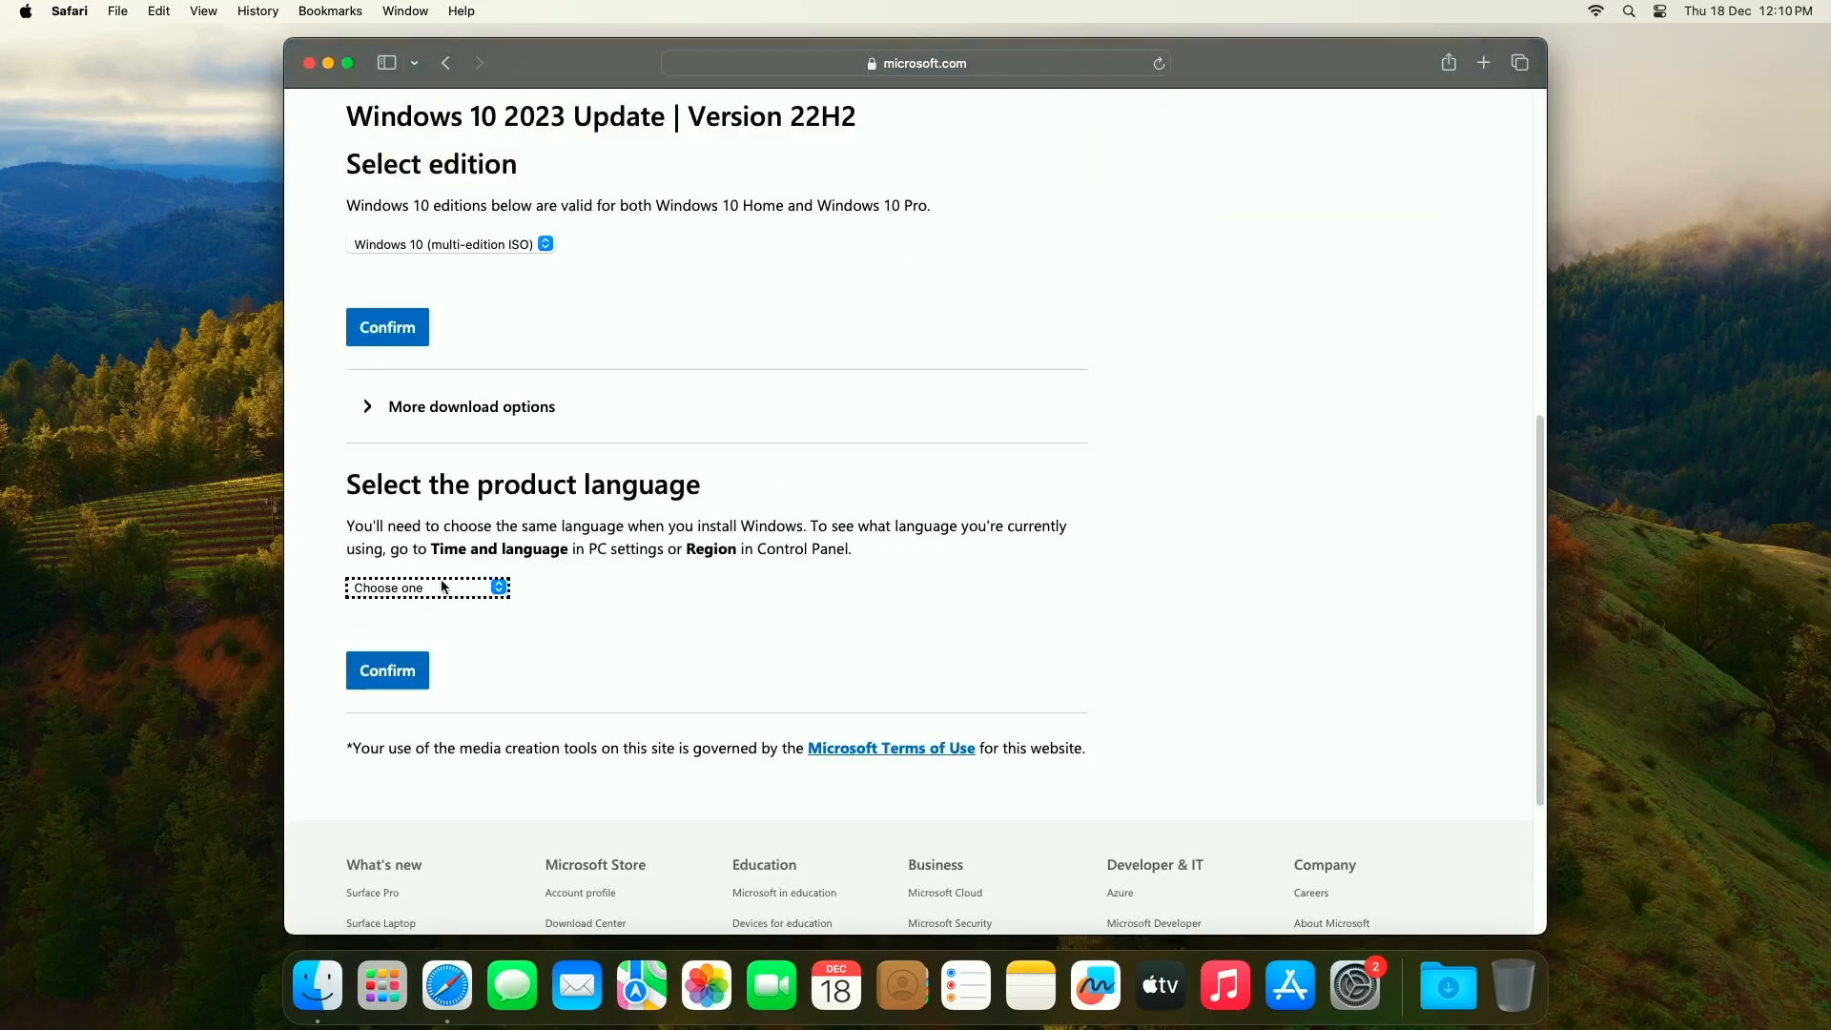
Step: Select and confirm English International as the product language
click(443, 587)
click(437, 816)
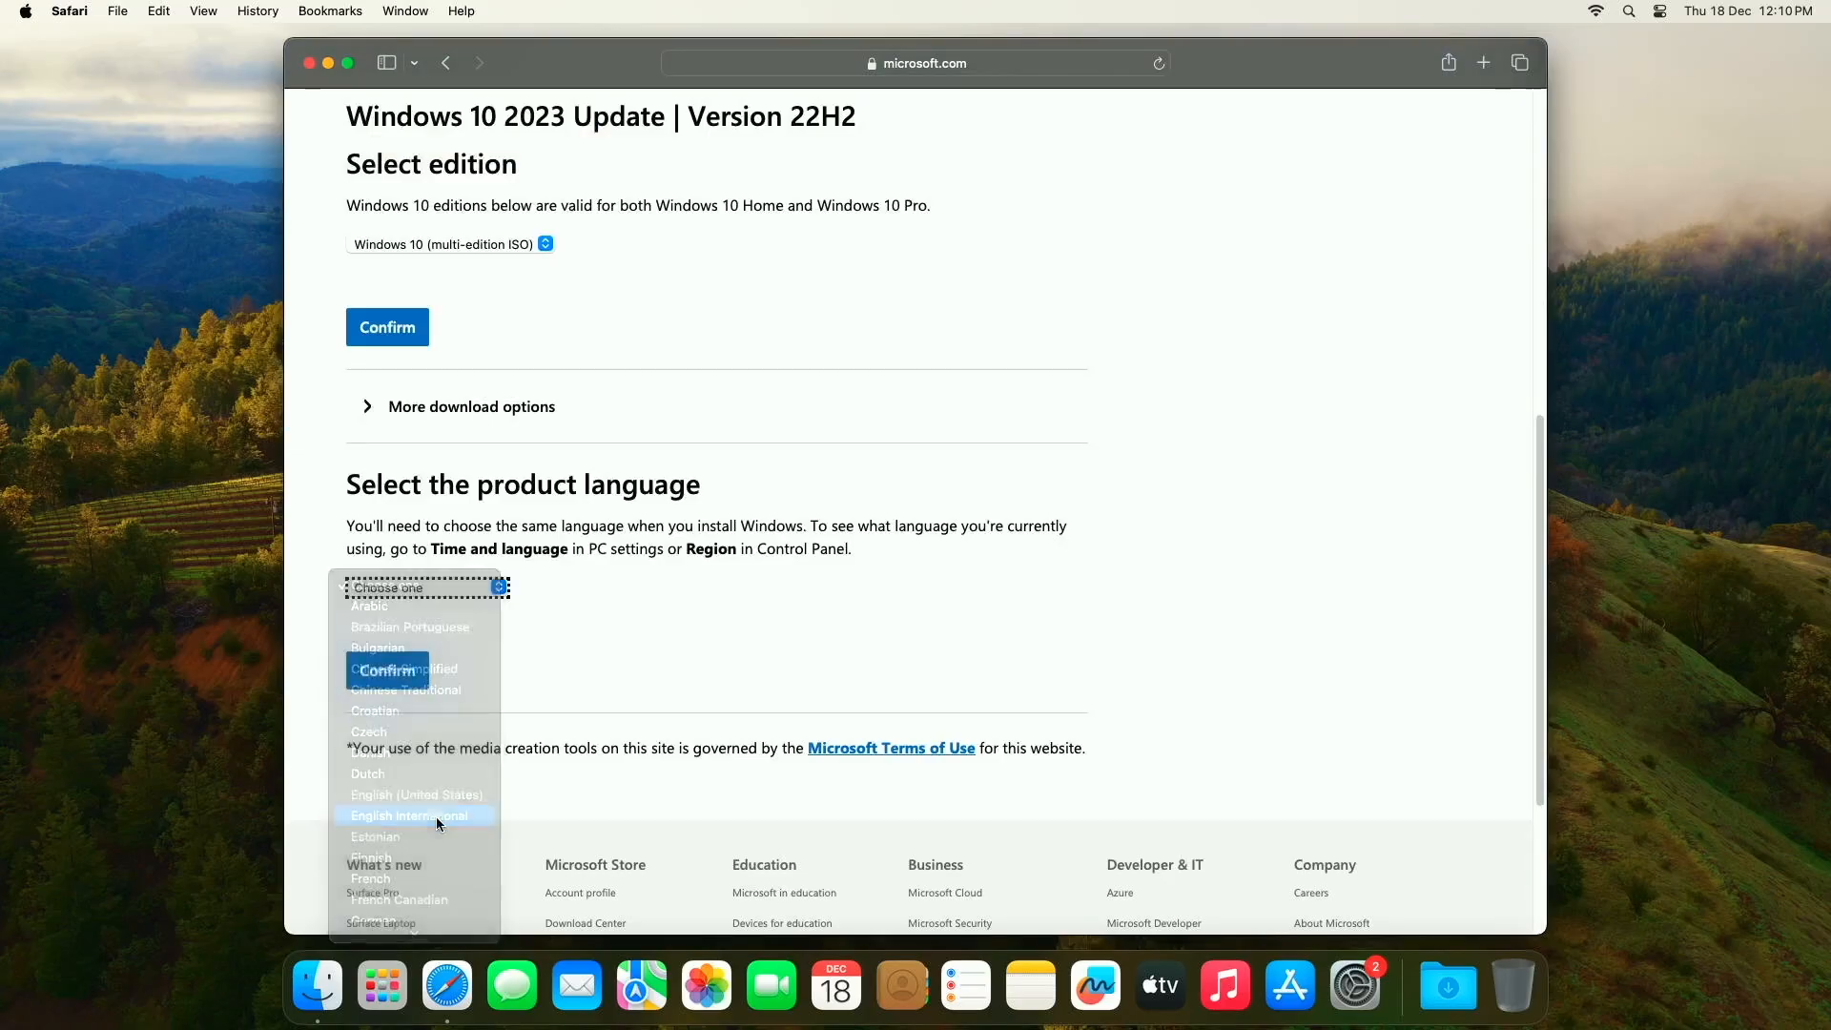
click(394, 686)
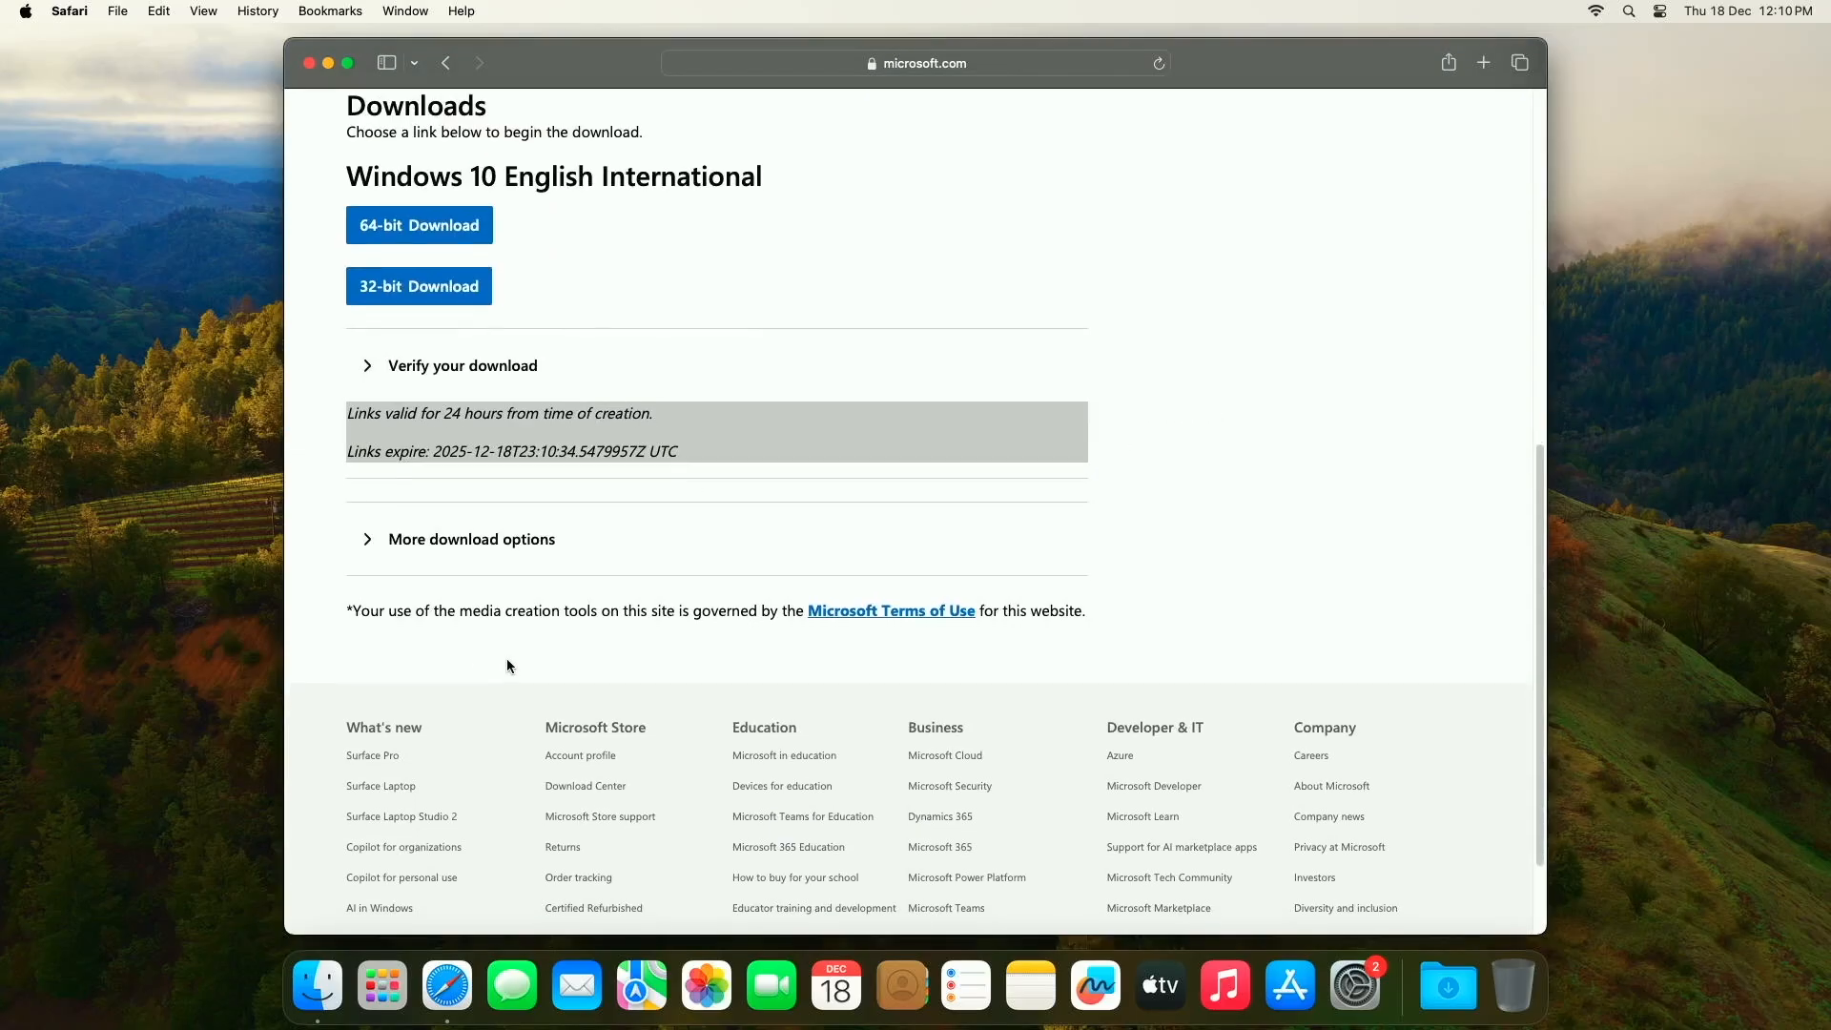
click(379, 236)
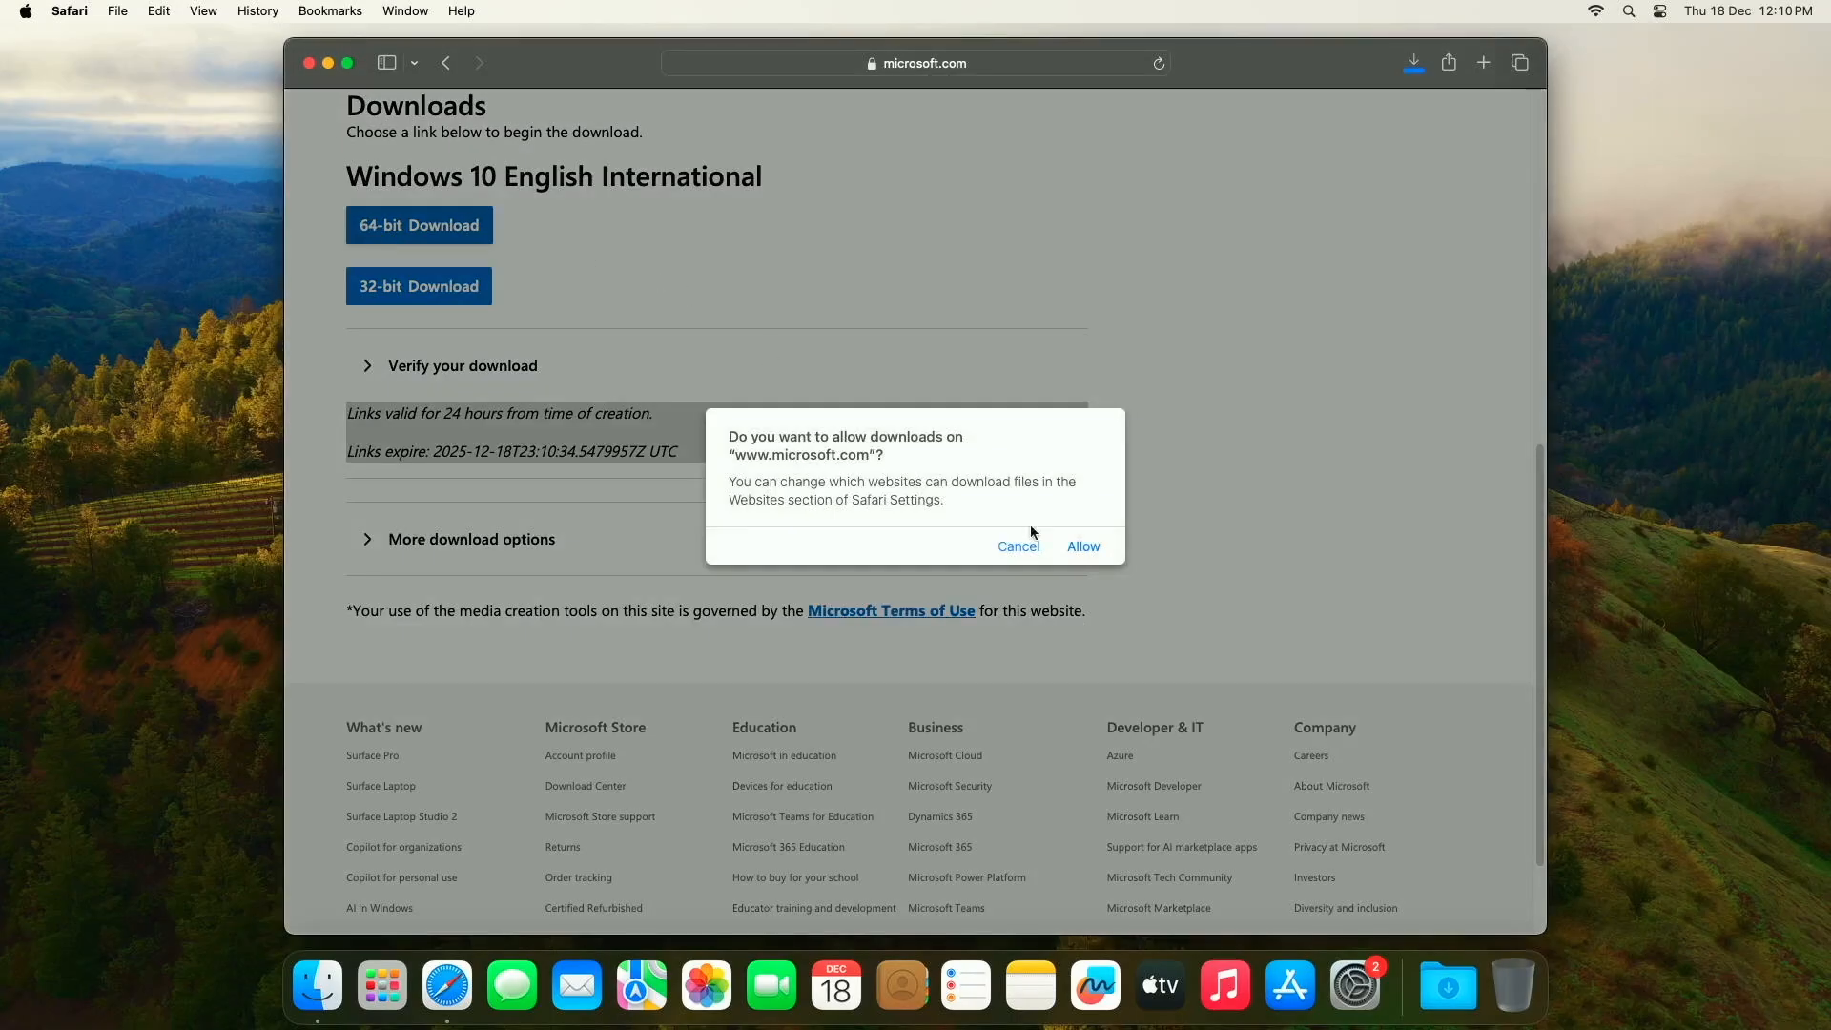
click(1083, 547)
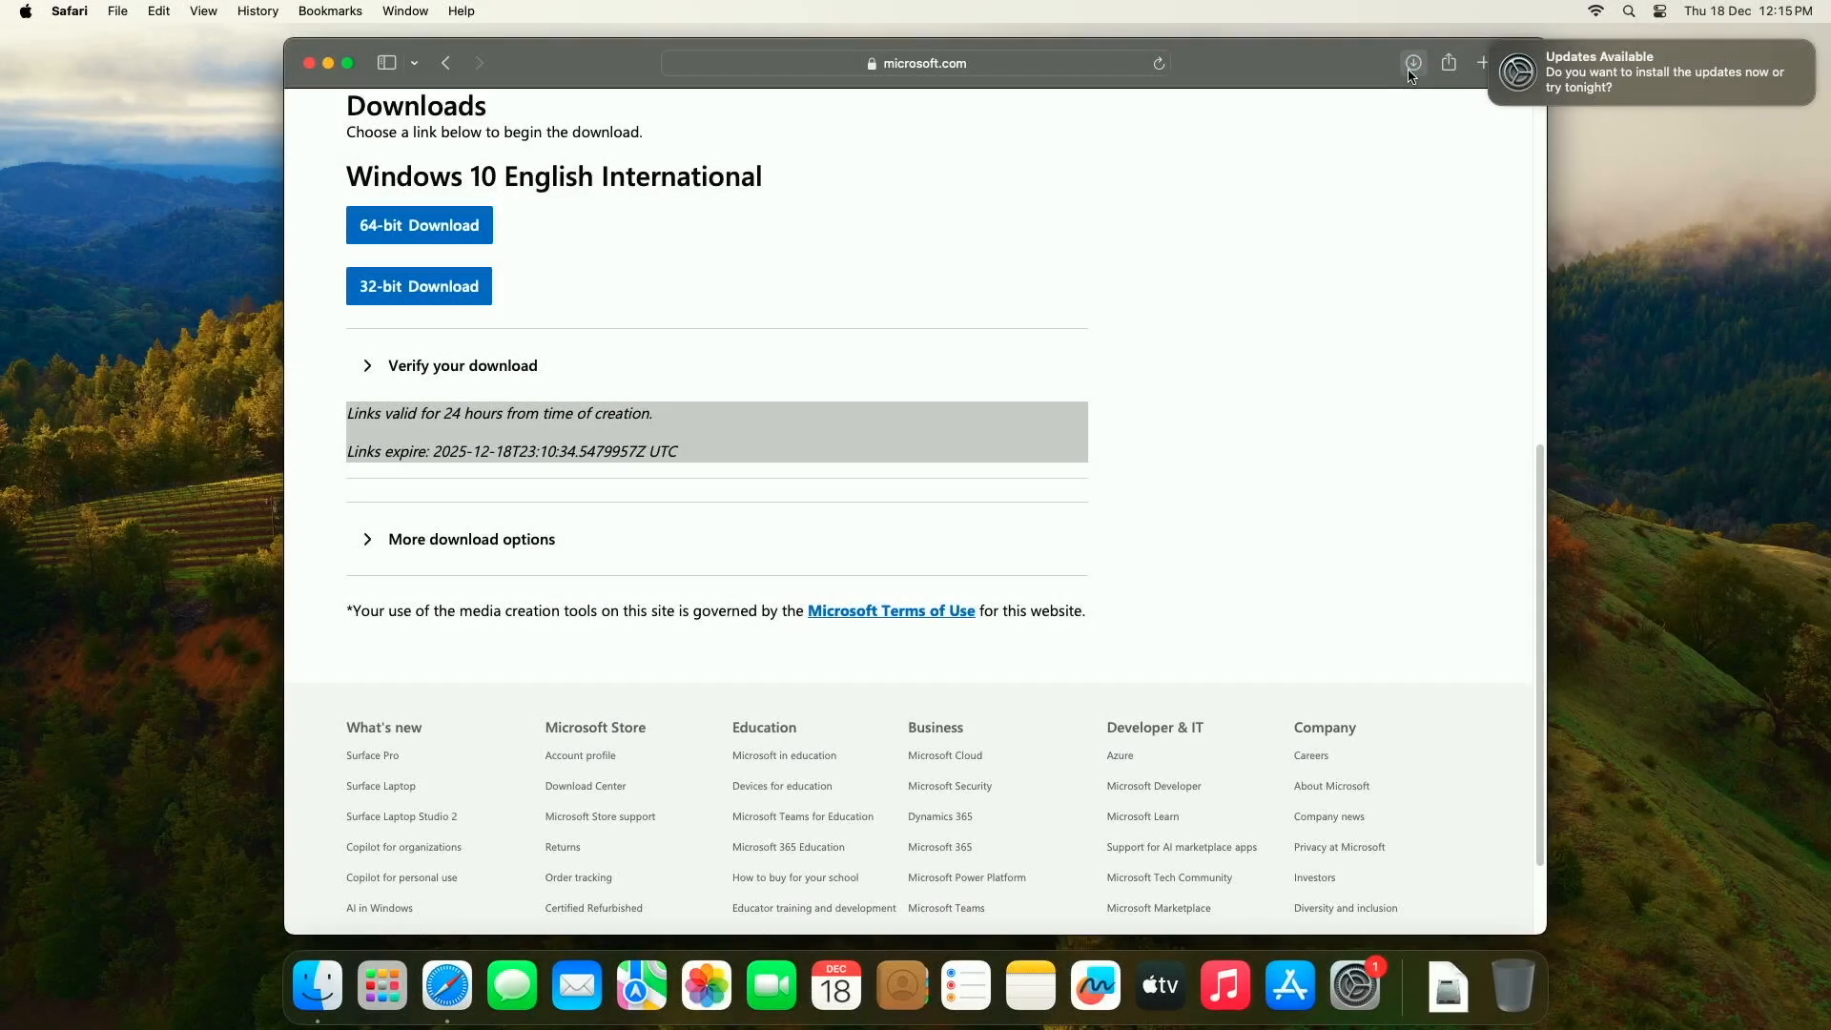
click(329, 64)
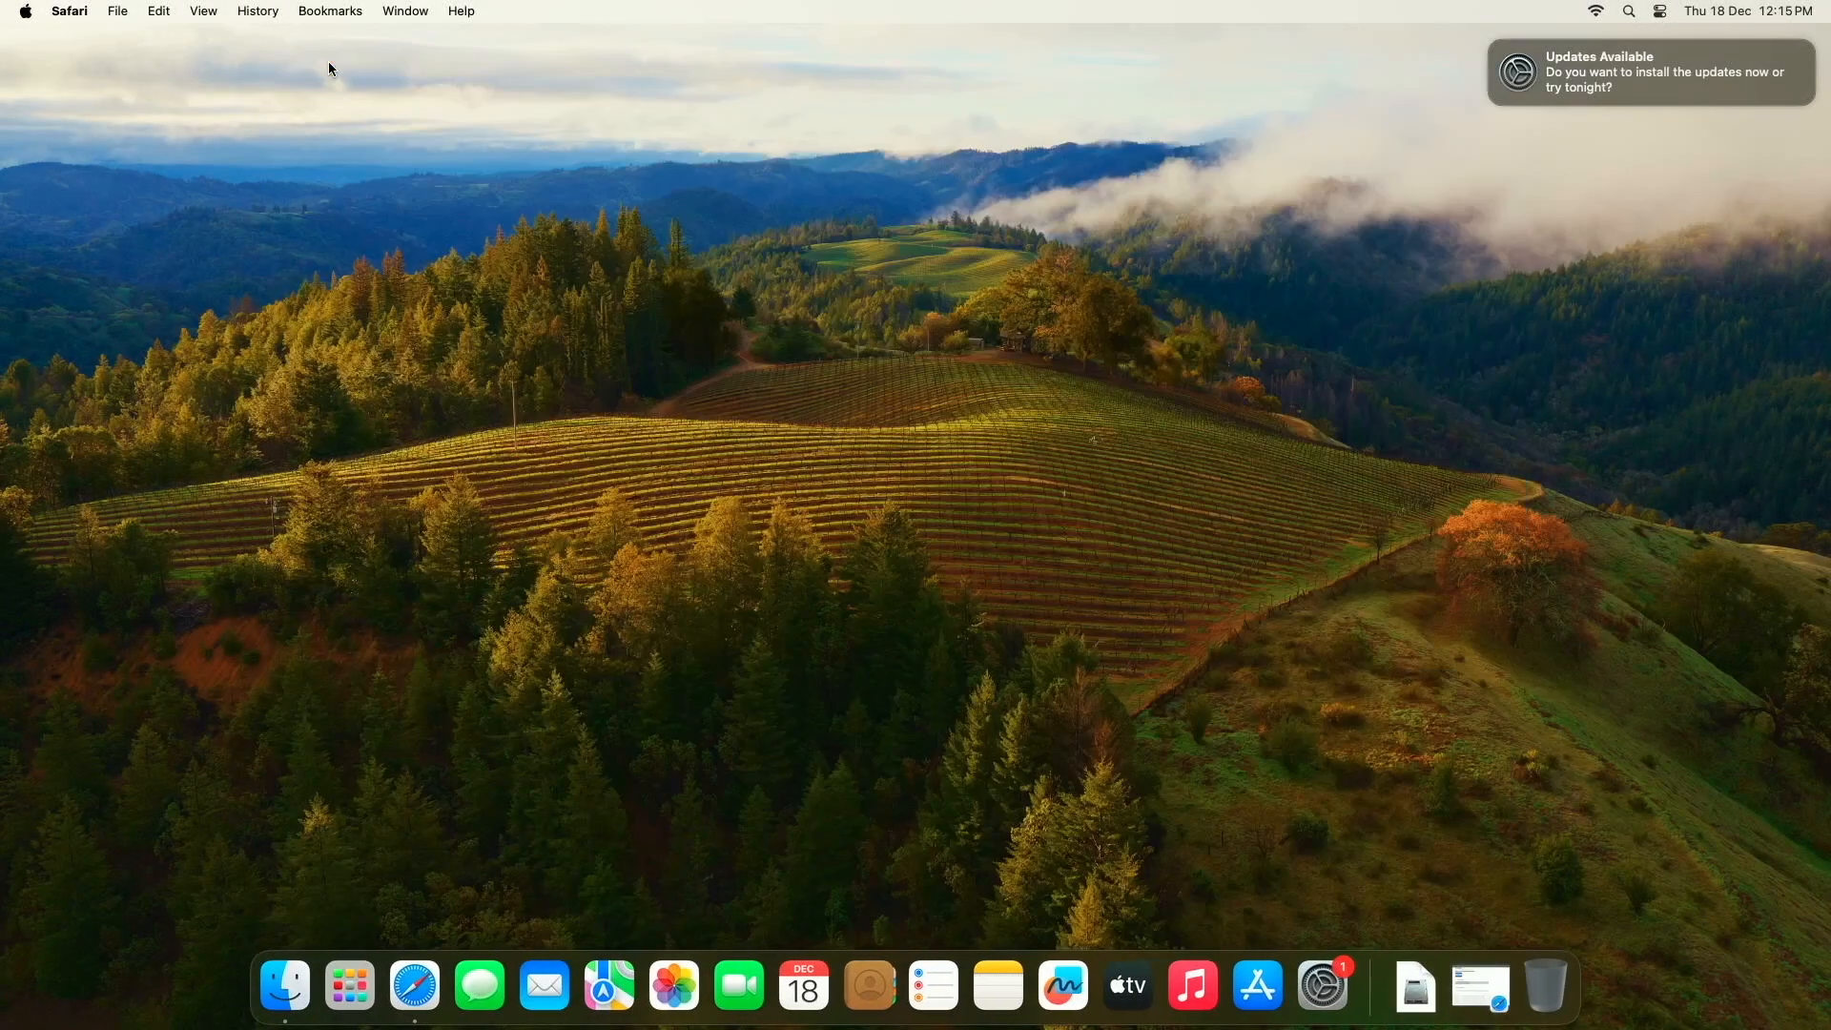
Step: Open Boot Camp Assistant and proceed with the tasks to create a Windows 10 install disk and install Windows
click(355, 997)
text(bootcamp)
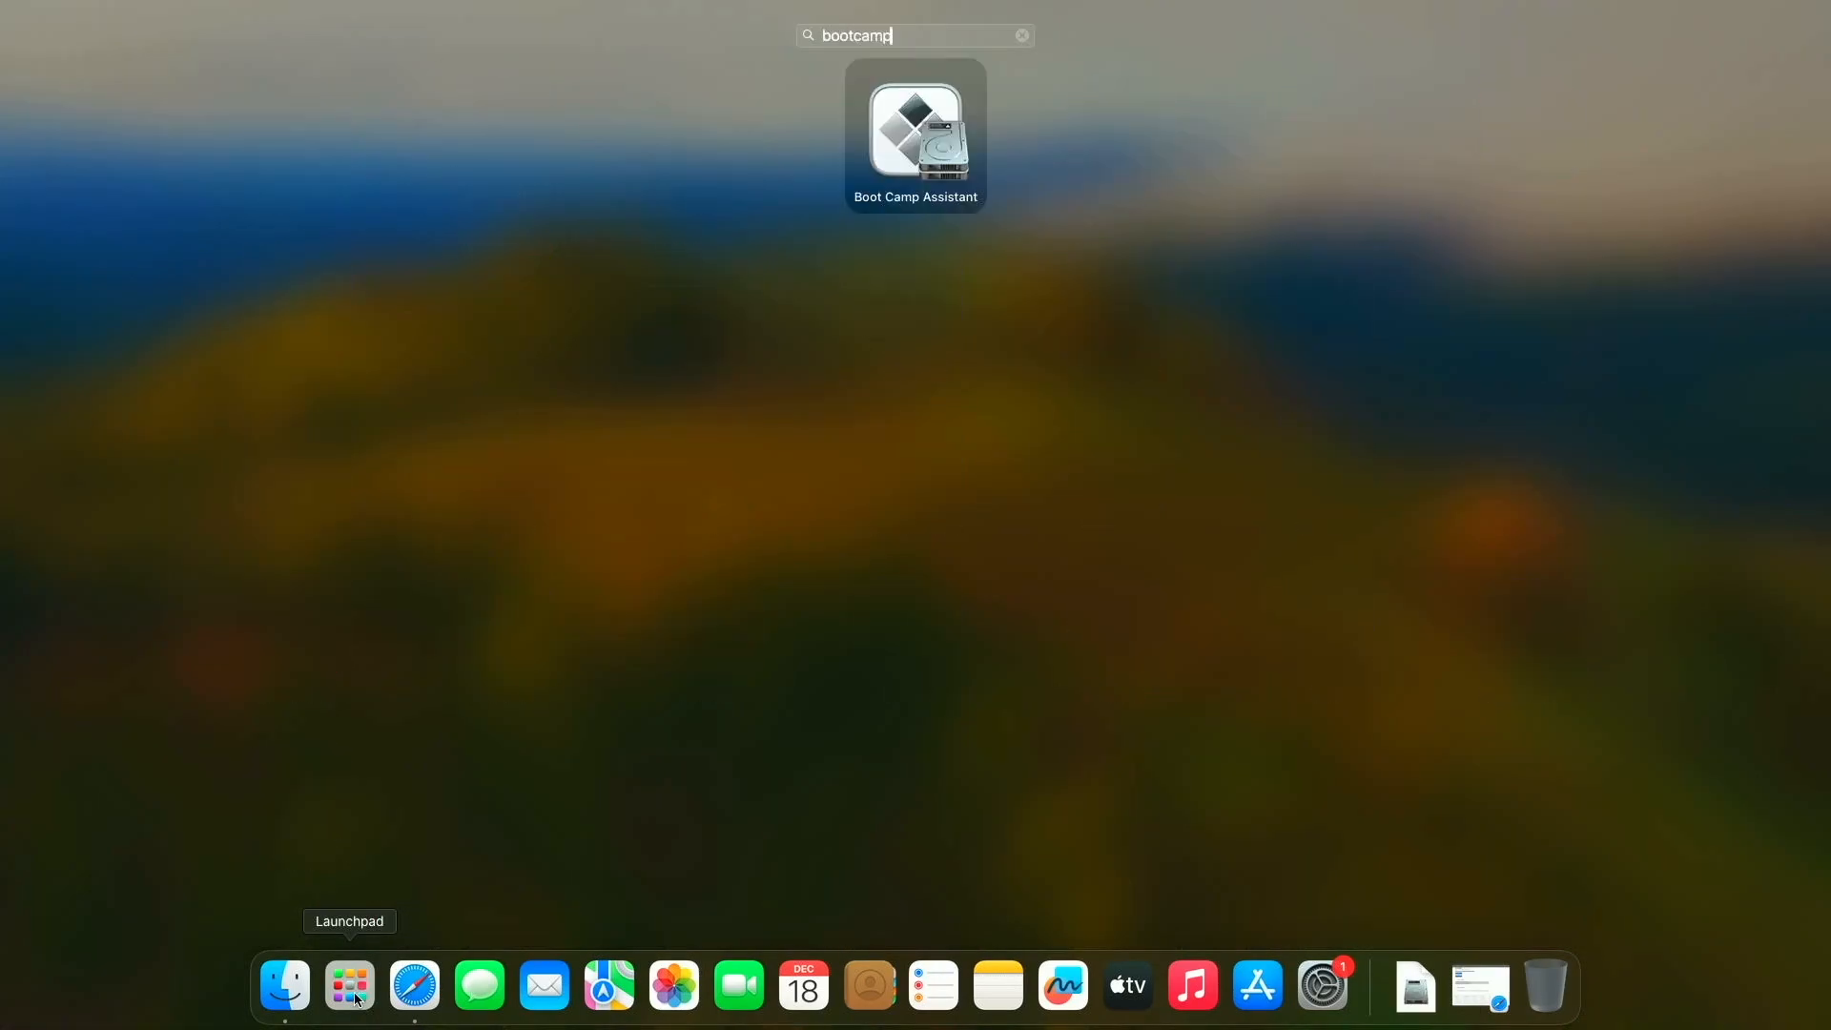
click(911, 128)
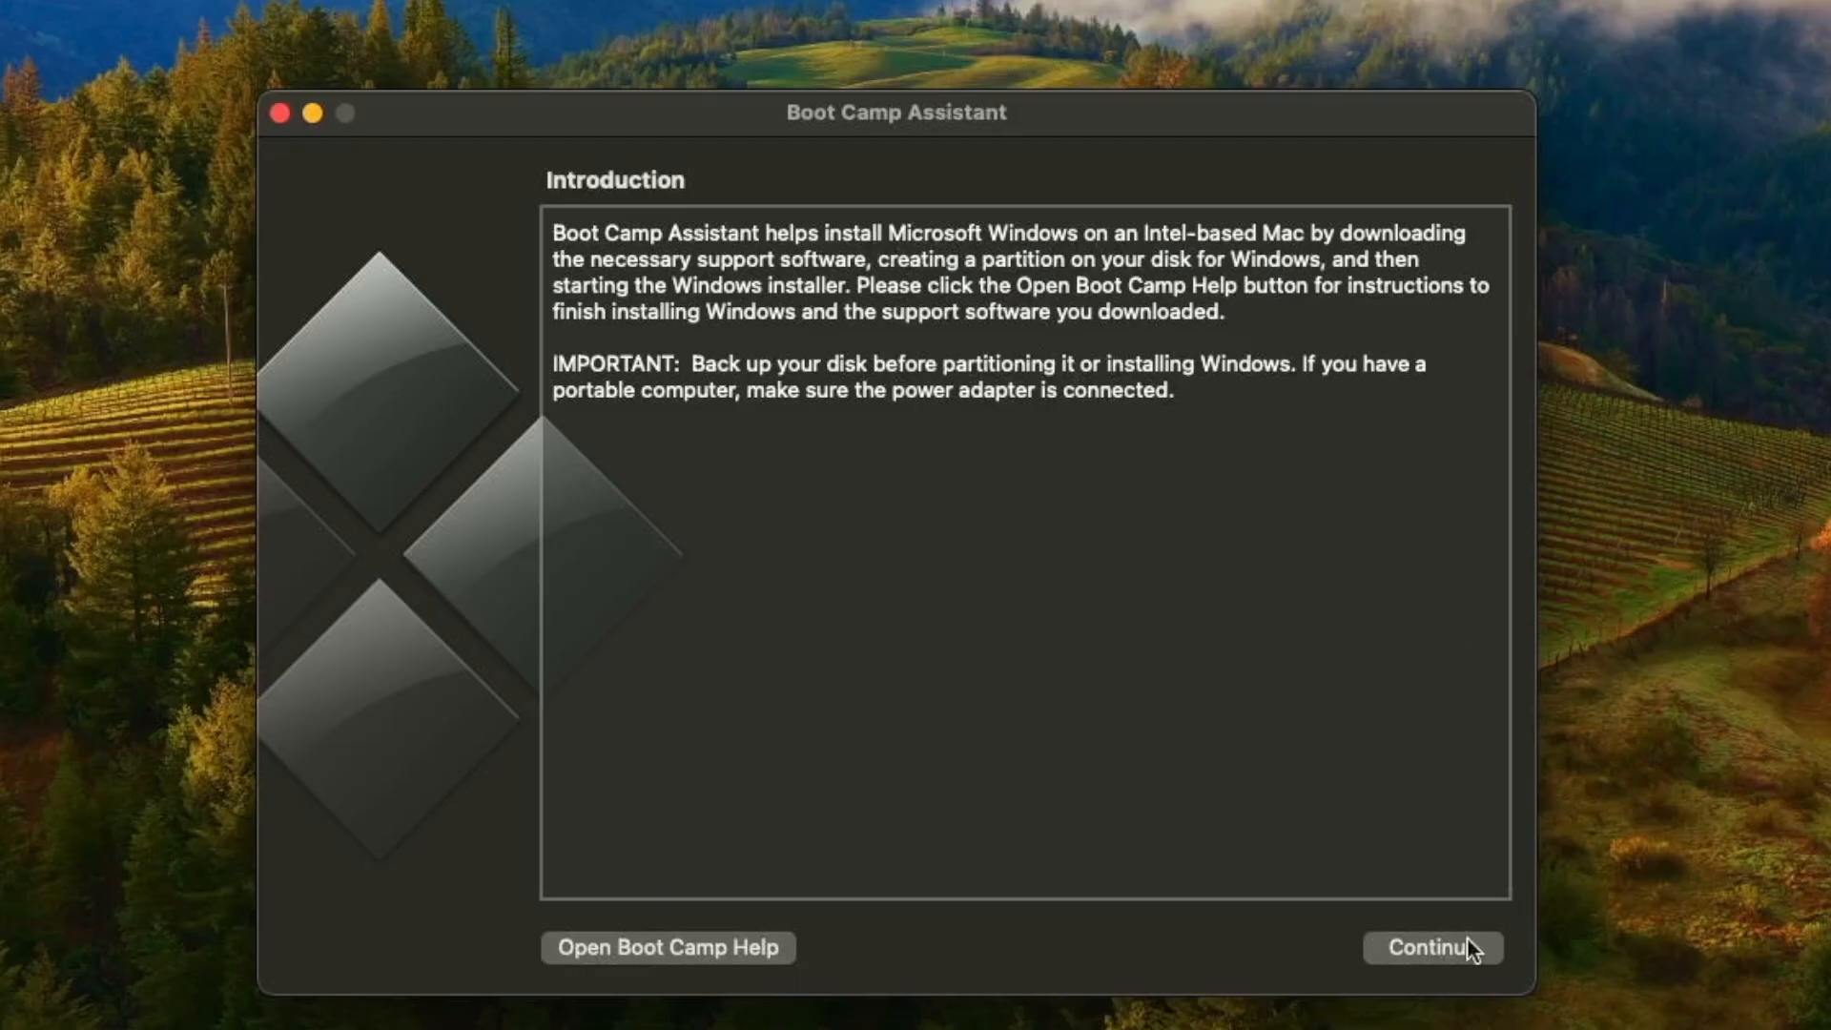
click(1432, 947)
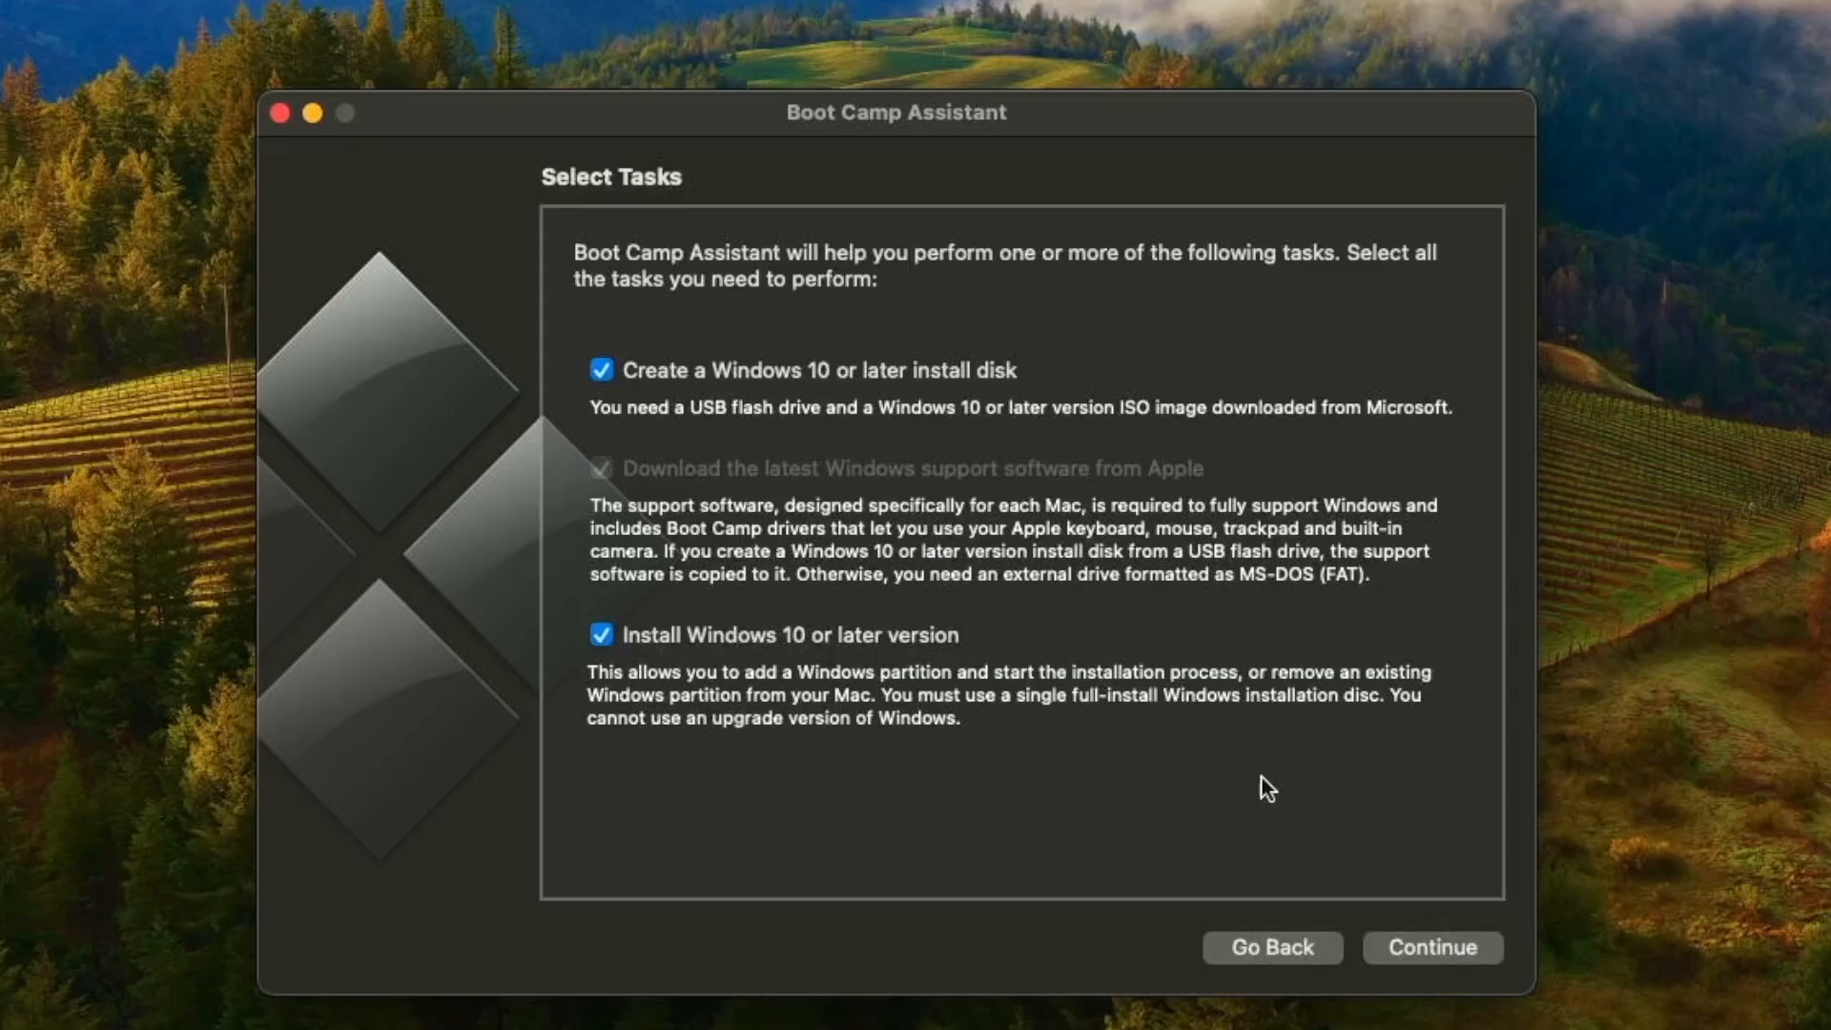
click(1436, 950)
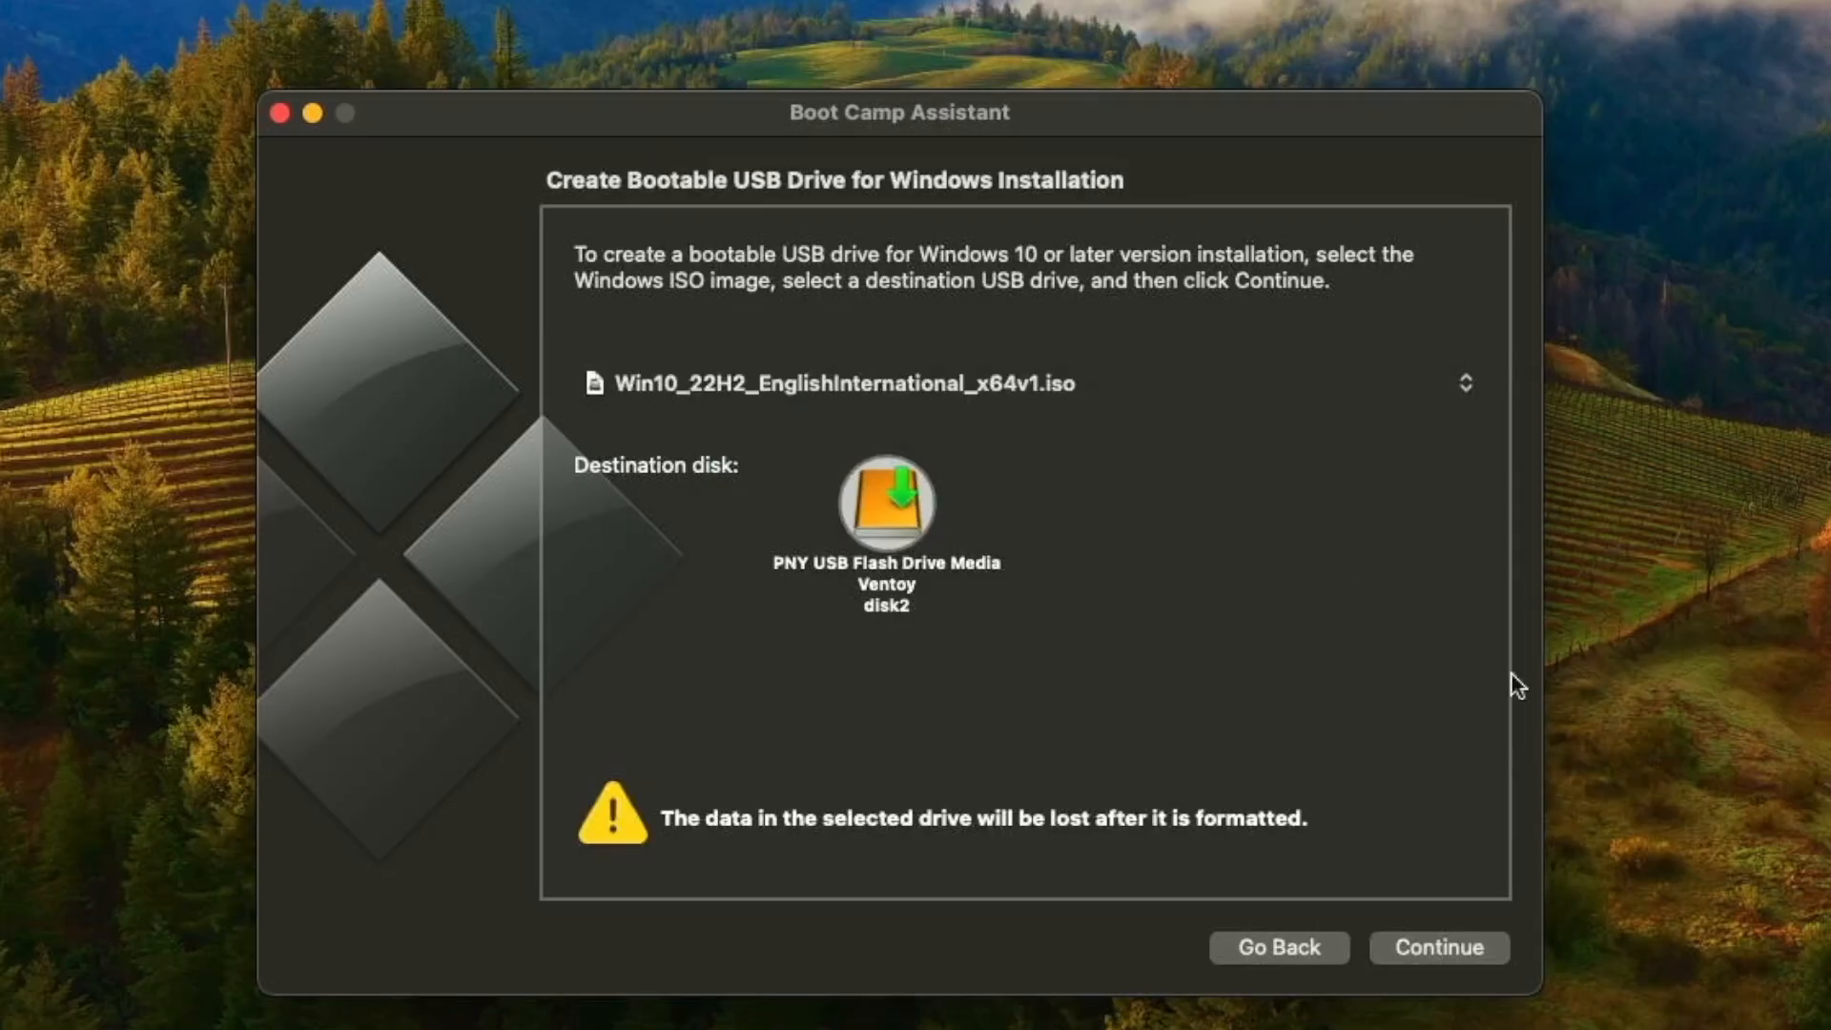
Step: Create the bootable USB drive from Win10_22H2_EnglishInternational_x64v1.iso on the PNY flash drive, authorising with the account password
click(1464, 953)
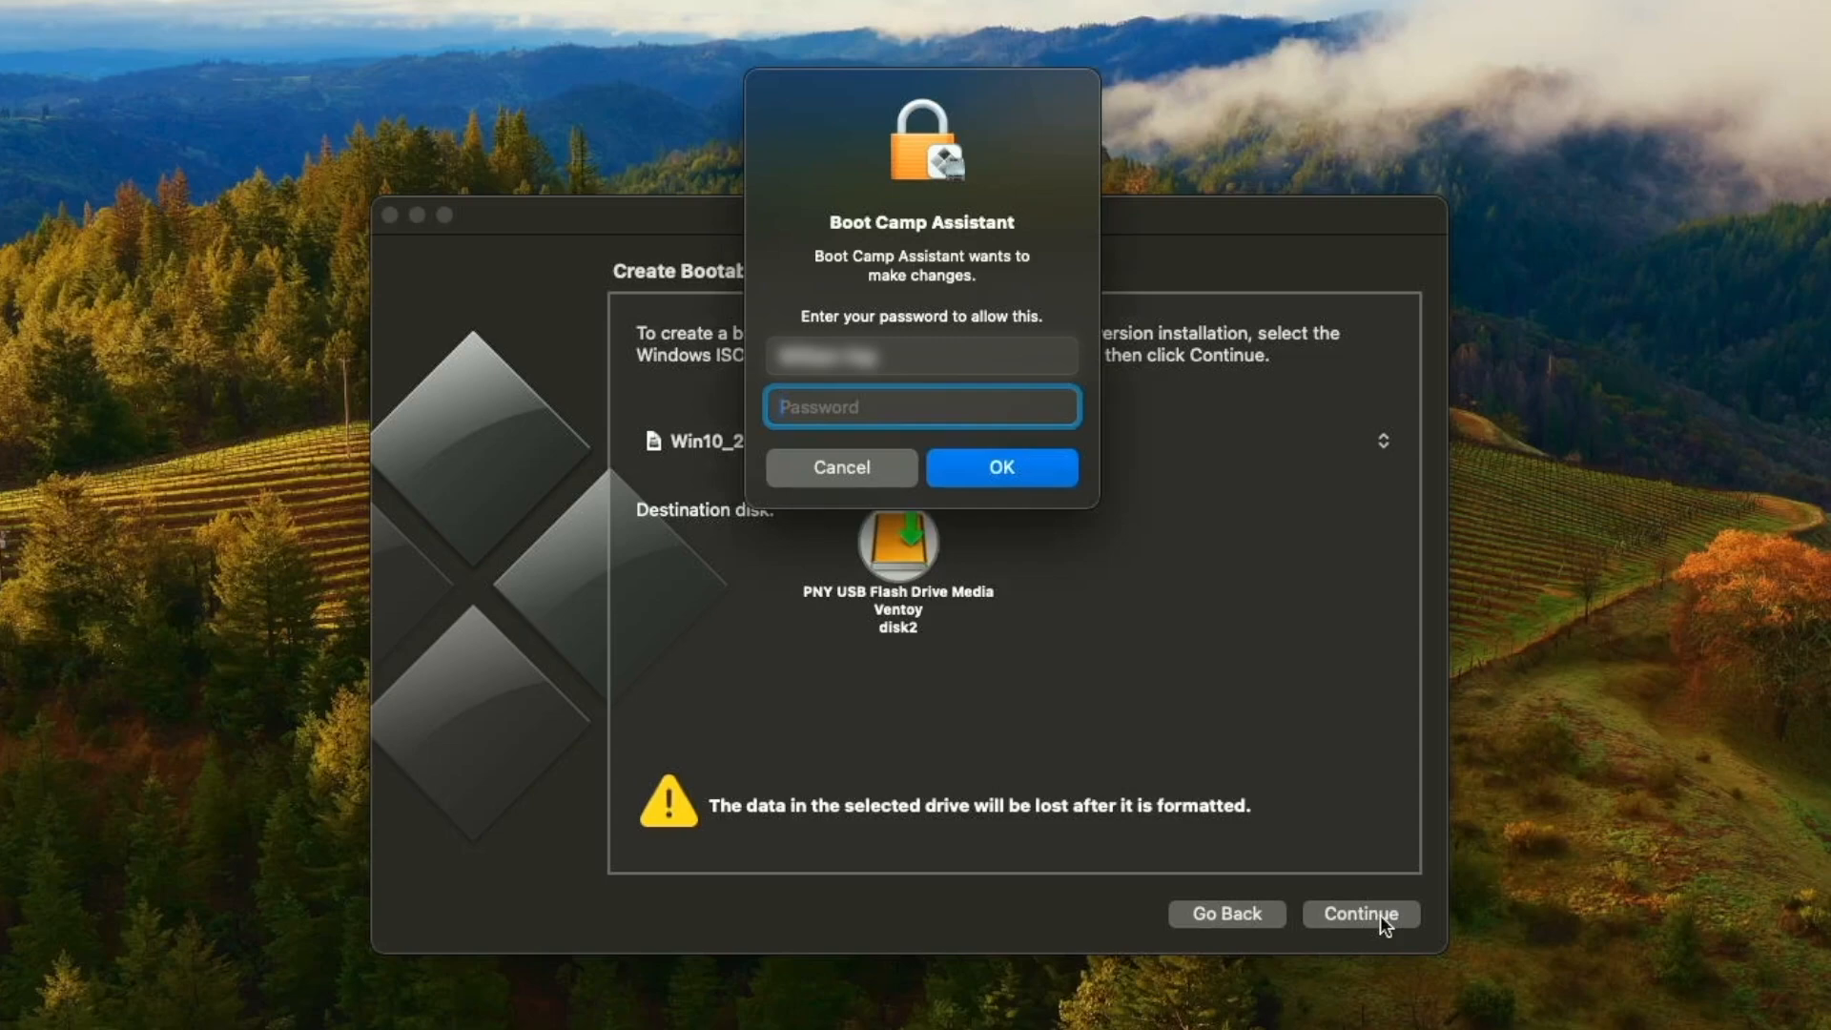
text(****)
key(Return)
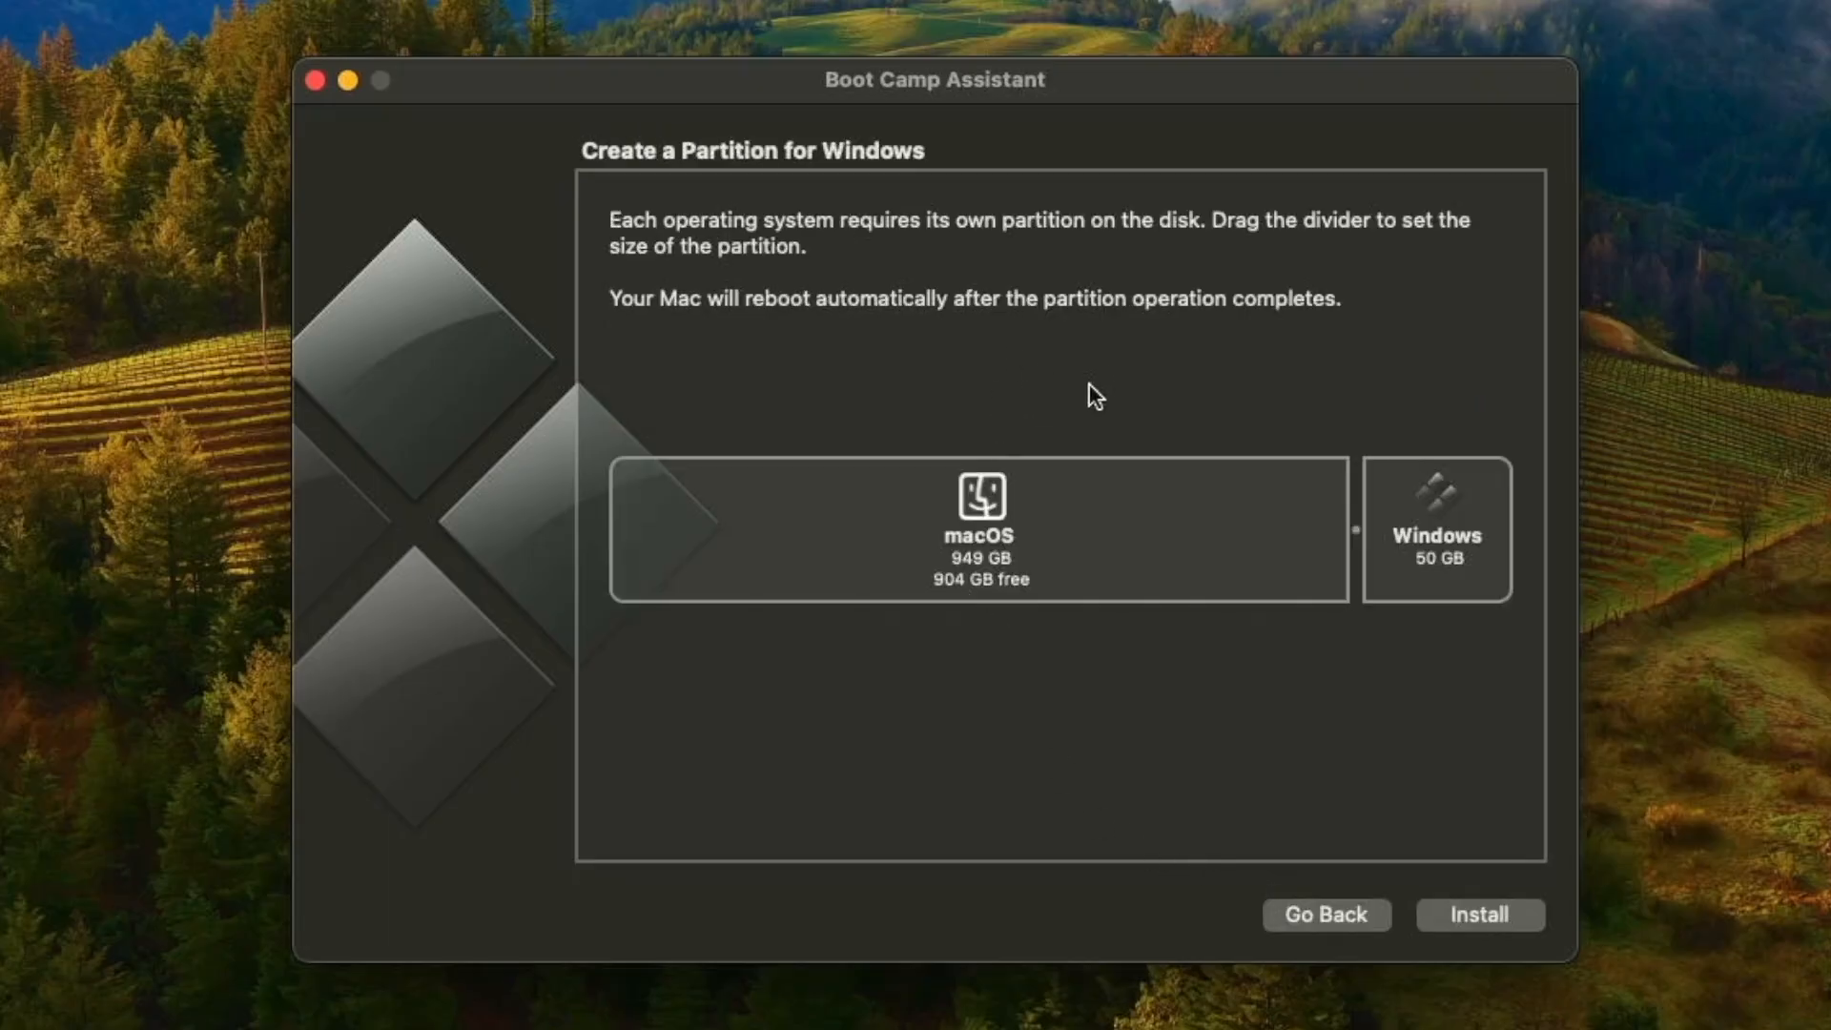
Step: Enlarge the Windows partition to roughly half of the disk and start the installation
drag(1358, 532, 1044, 537)
click(1473, 917)
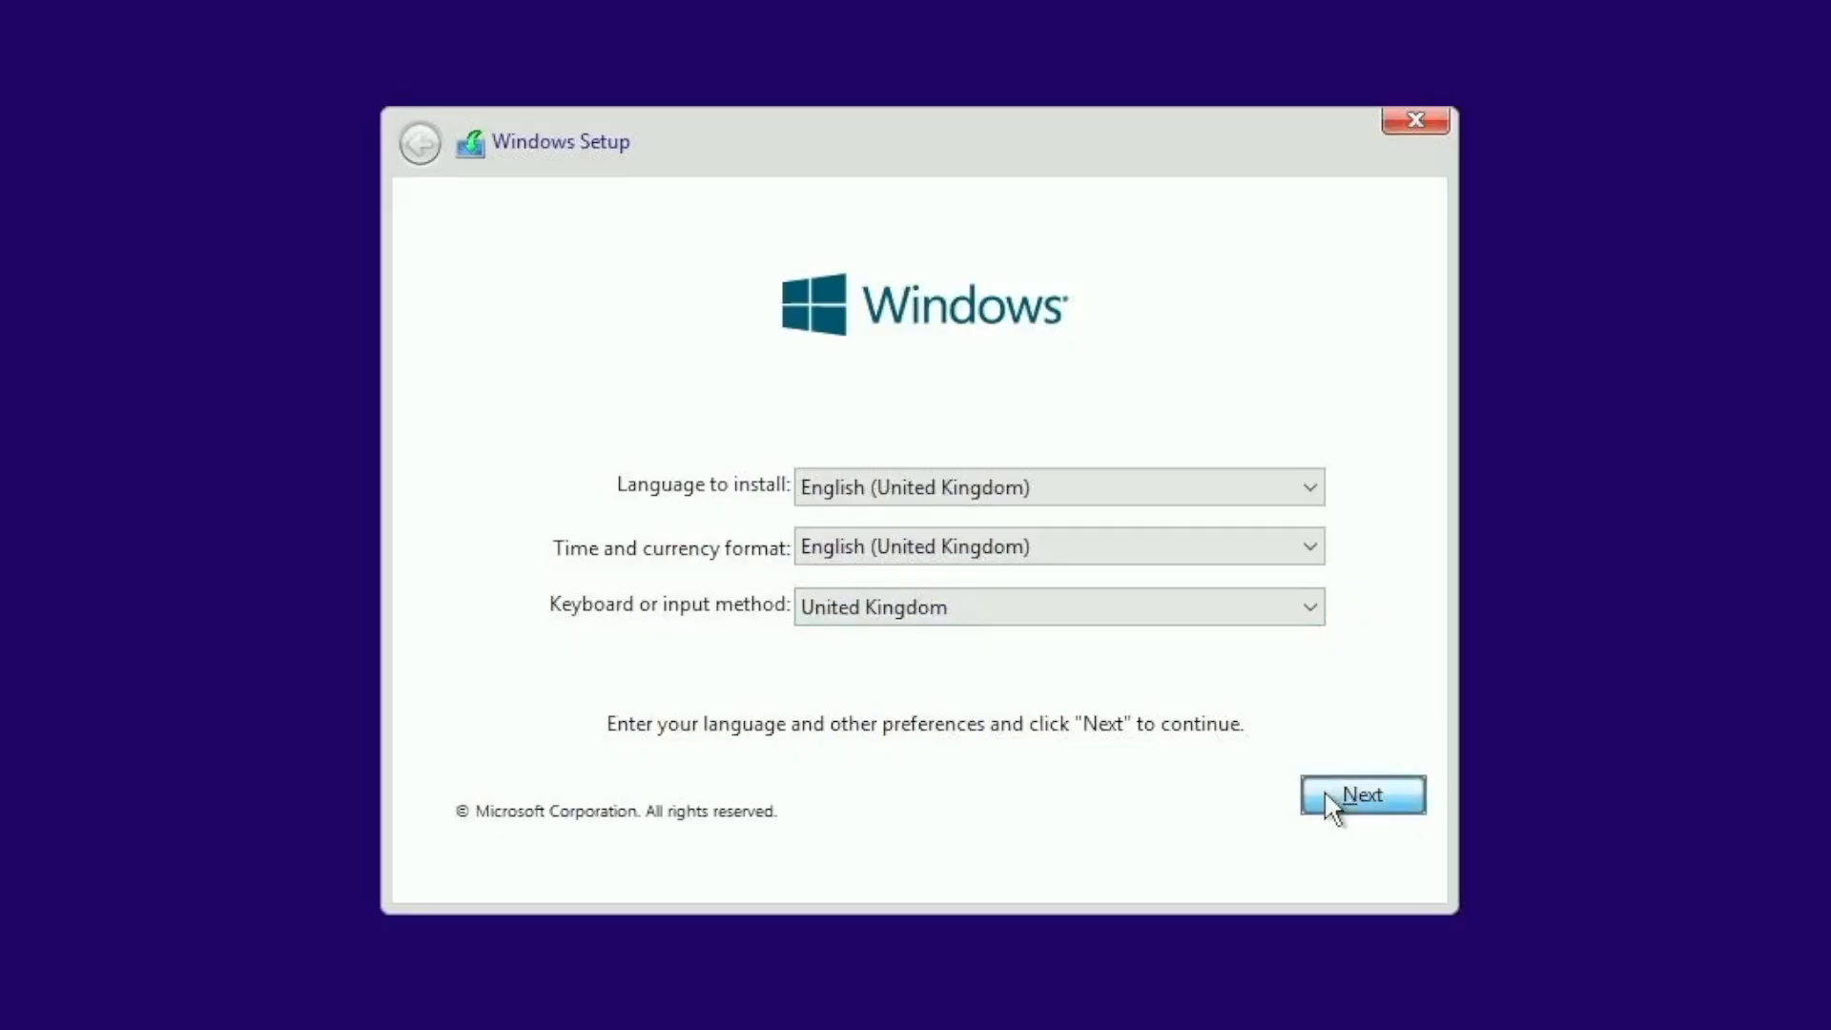
Step: Accept the English (United Kingdom) language and keyboard settings and continue Windows Setup without a product key
click(1332, 807)
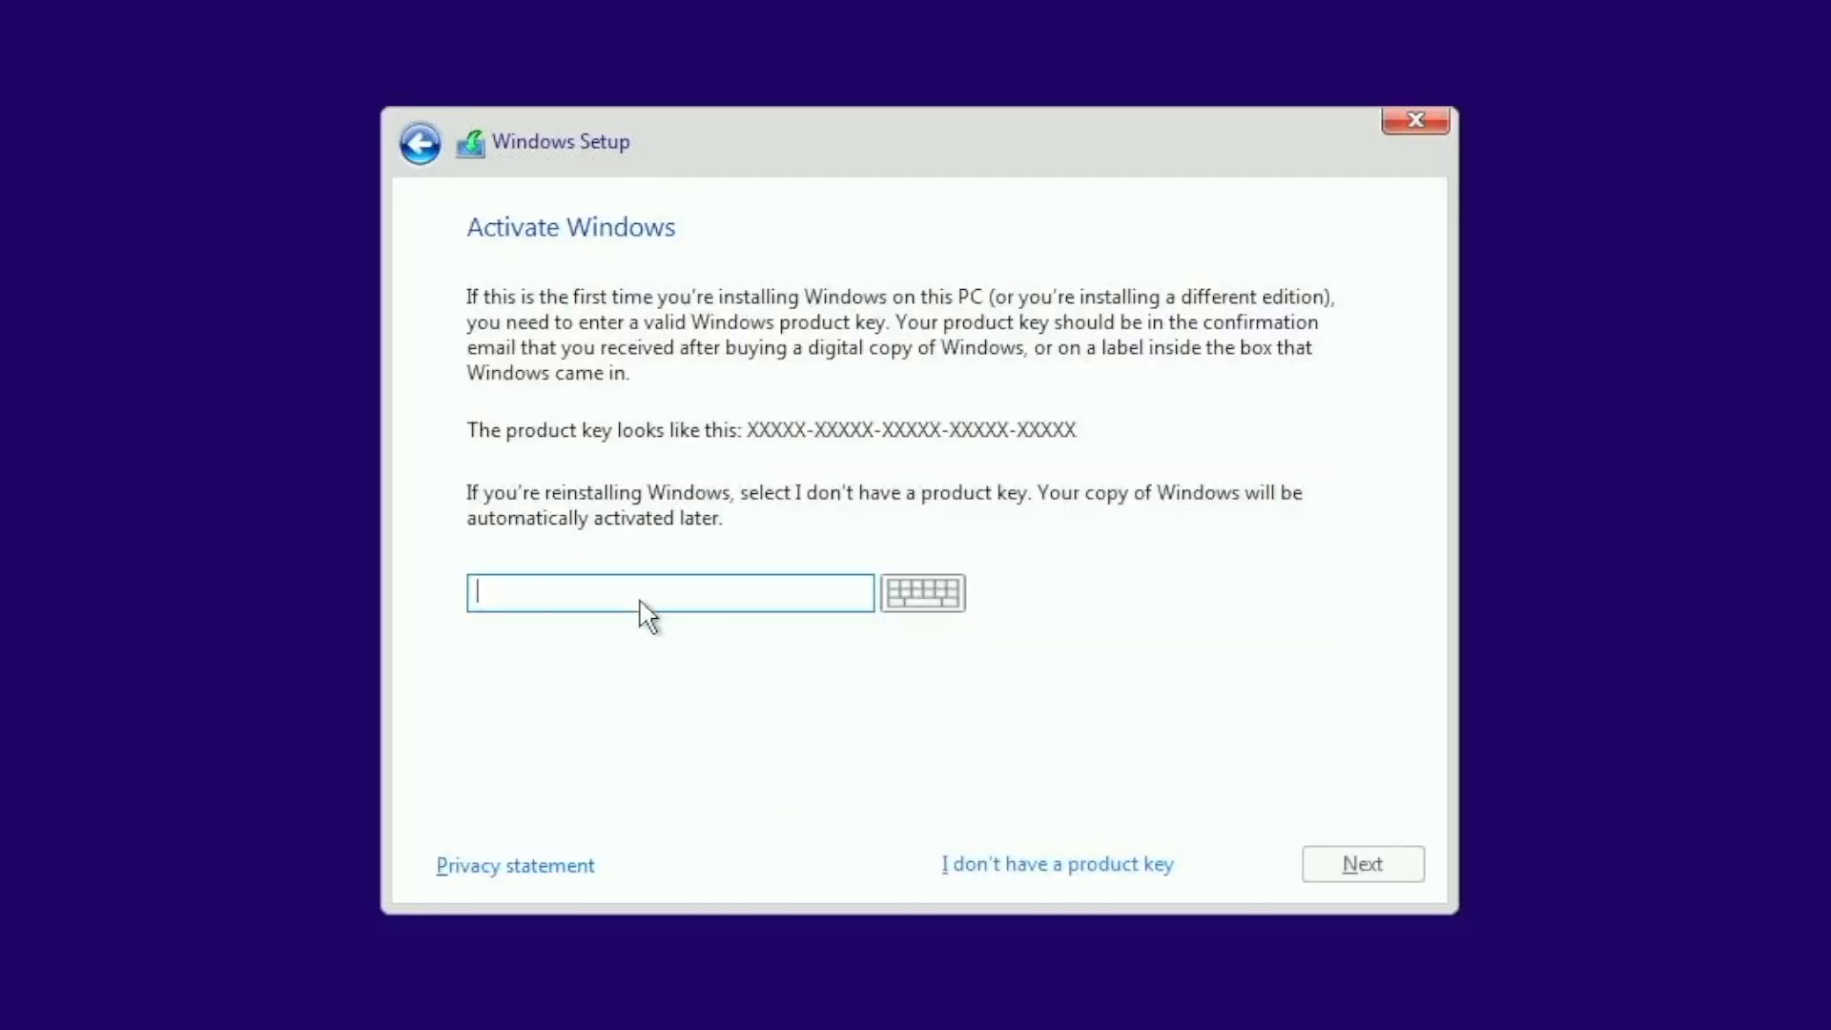
click(1054, 863)
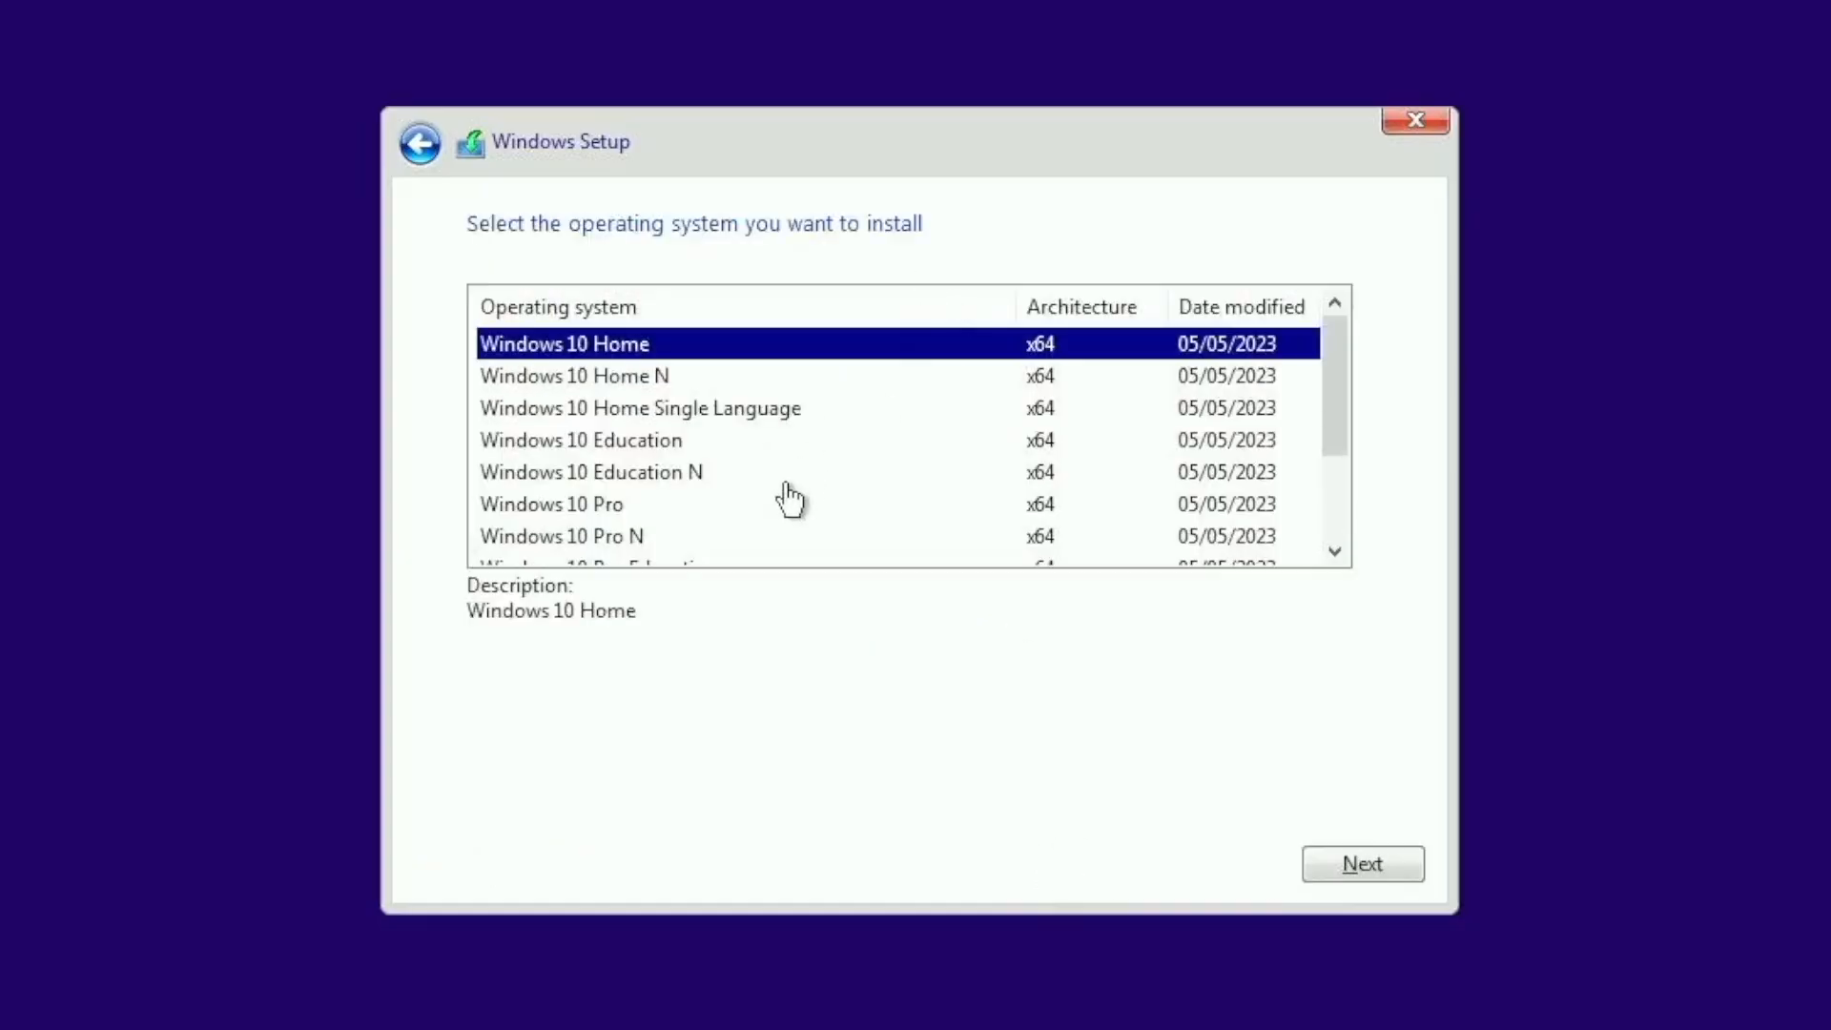
Step: Choose Windows 10 Pro as the operating system to install and accept the licence terms
scroll(787, 497, down, 2)
scroll(772, 504, up, 2)
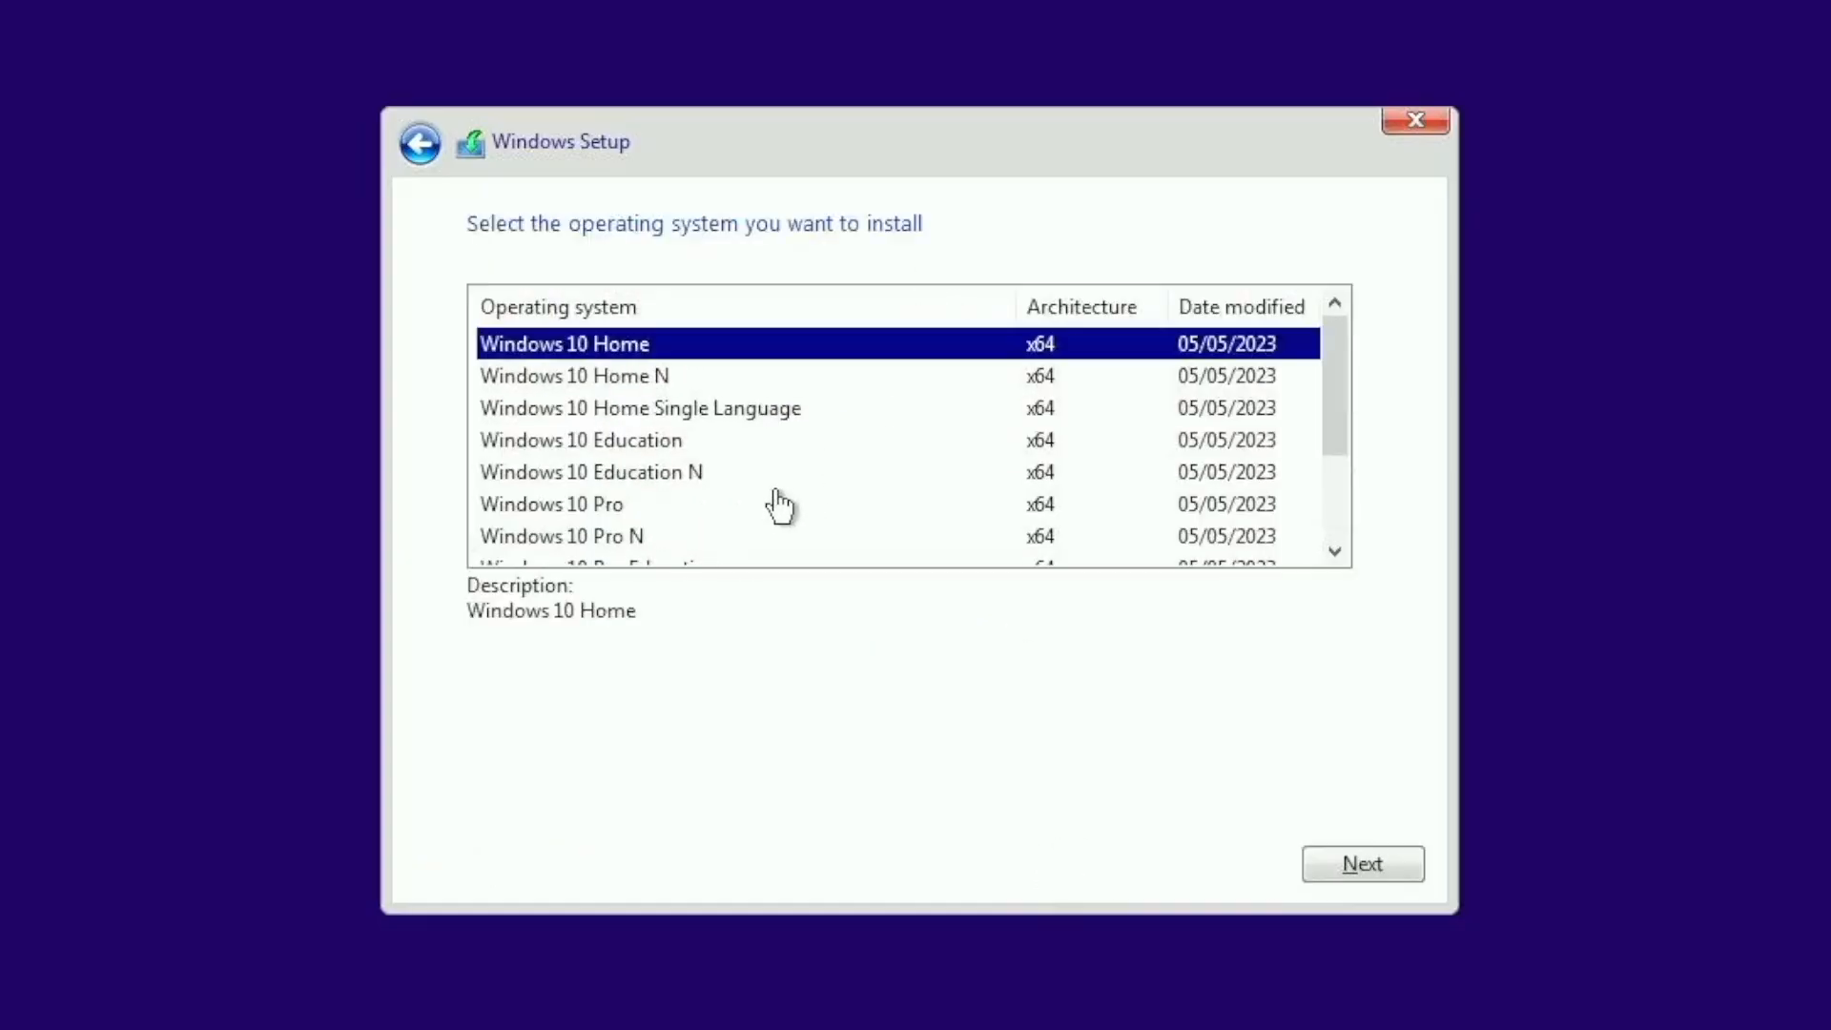
click(618, 503)
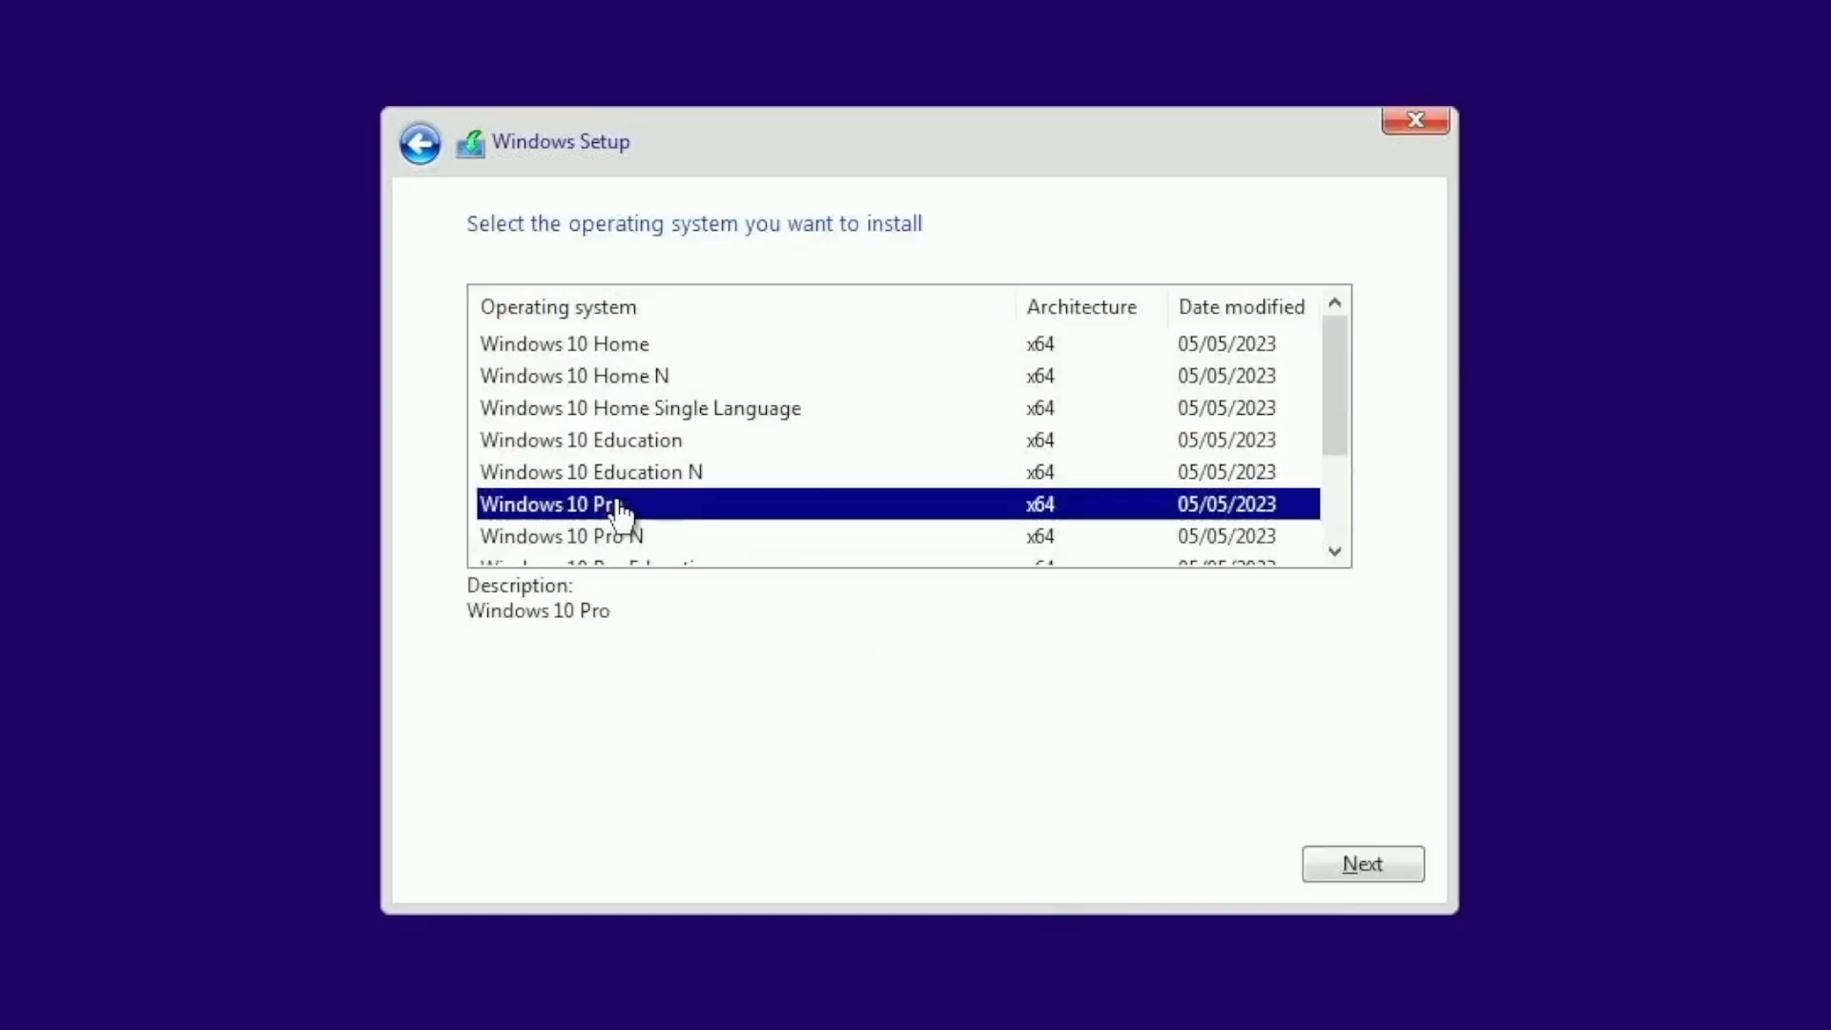
click(1381, 862)
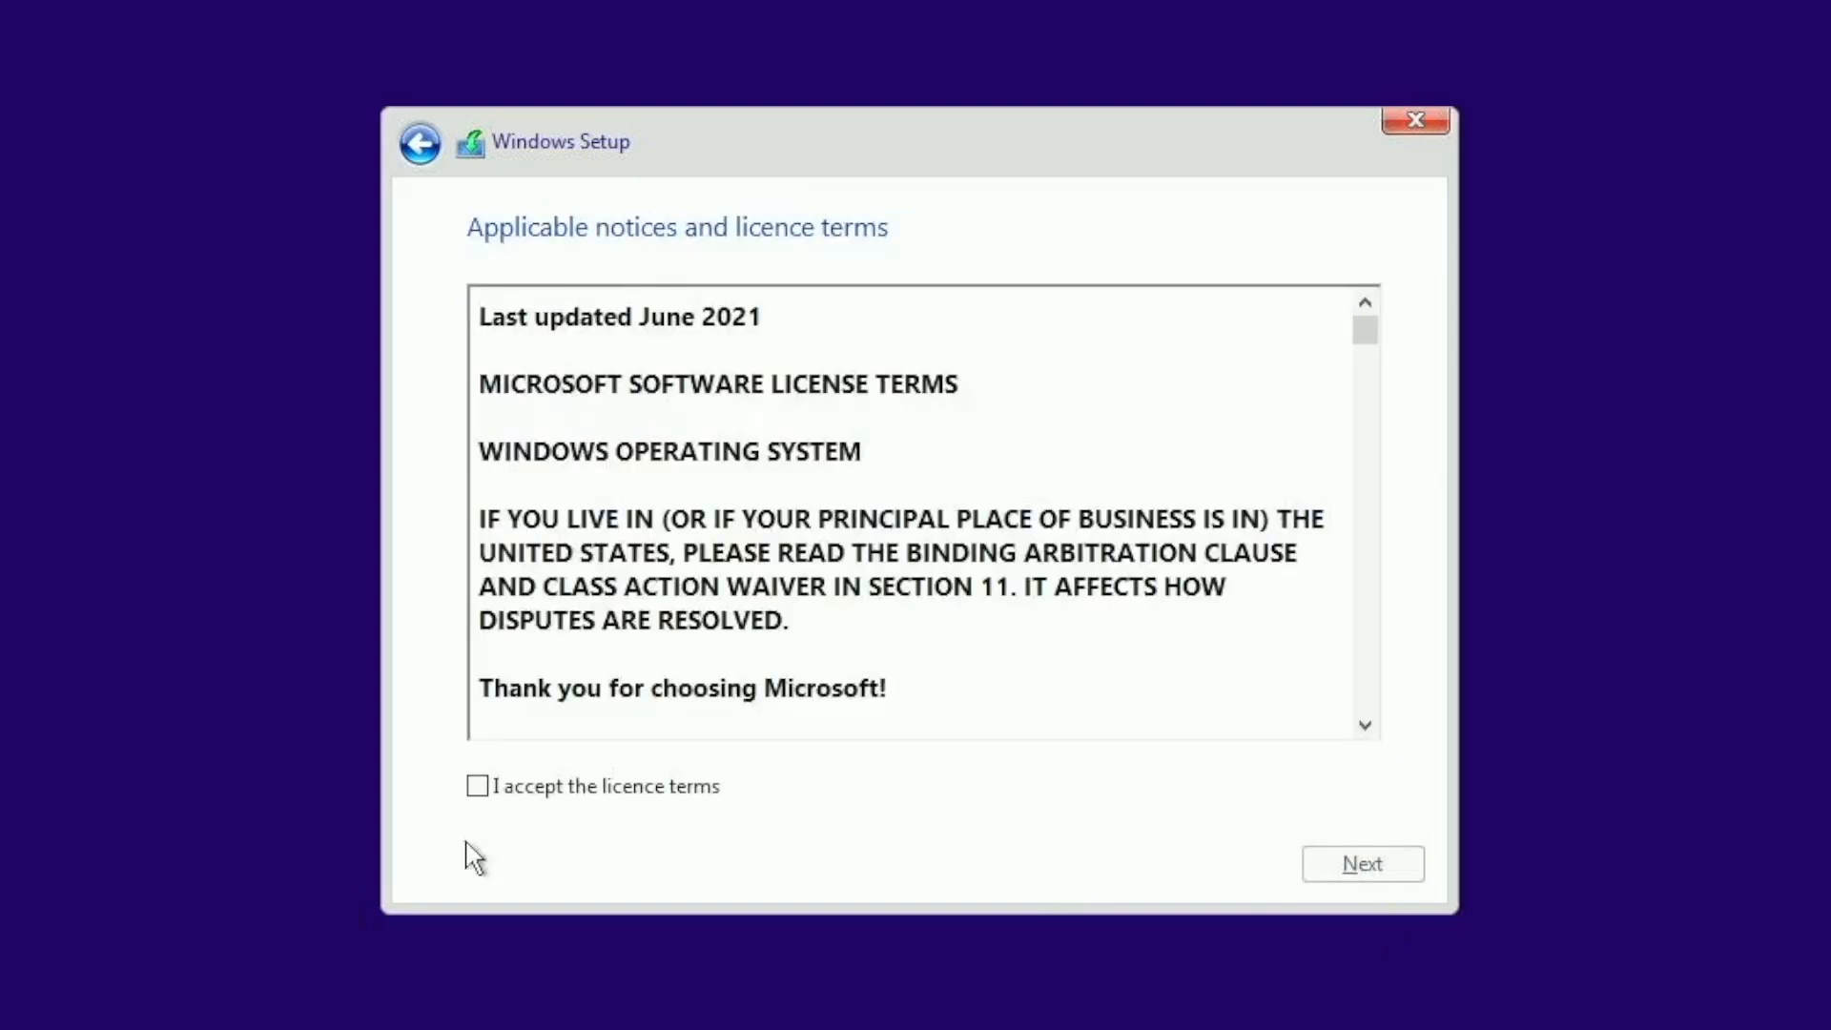
click(567, 791)
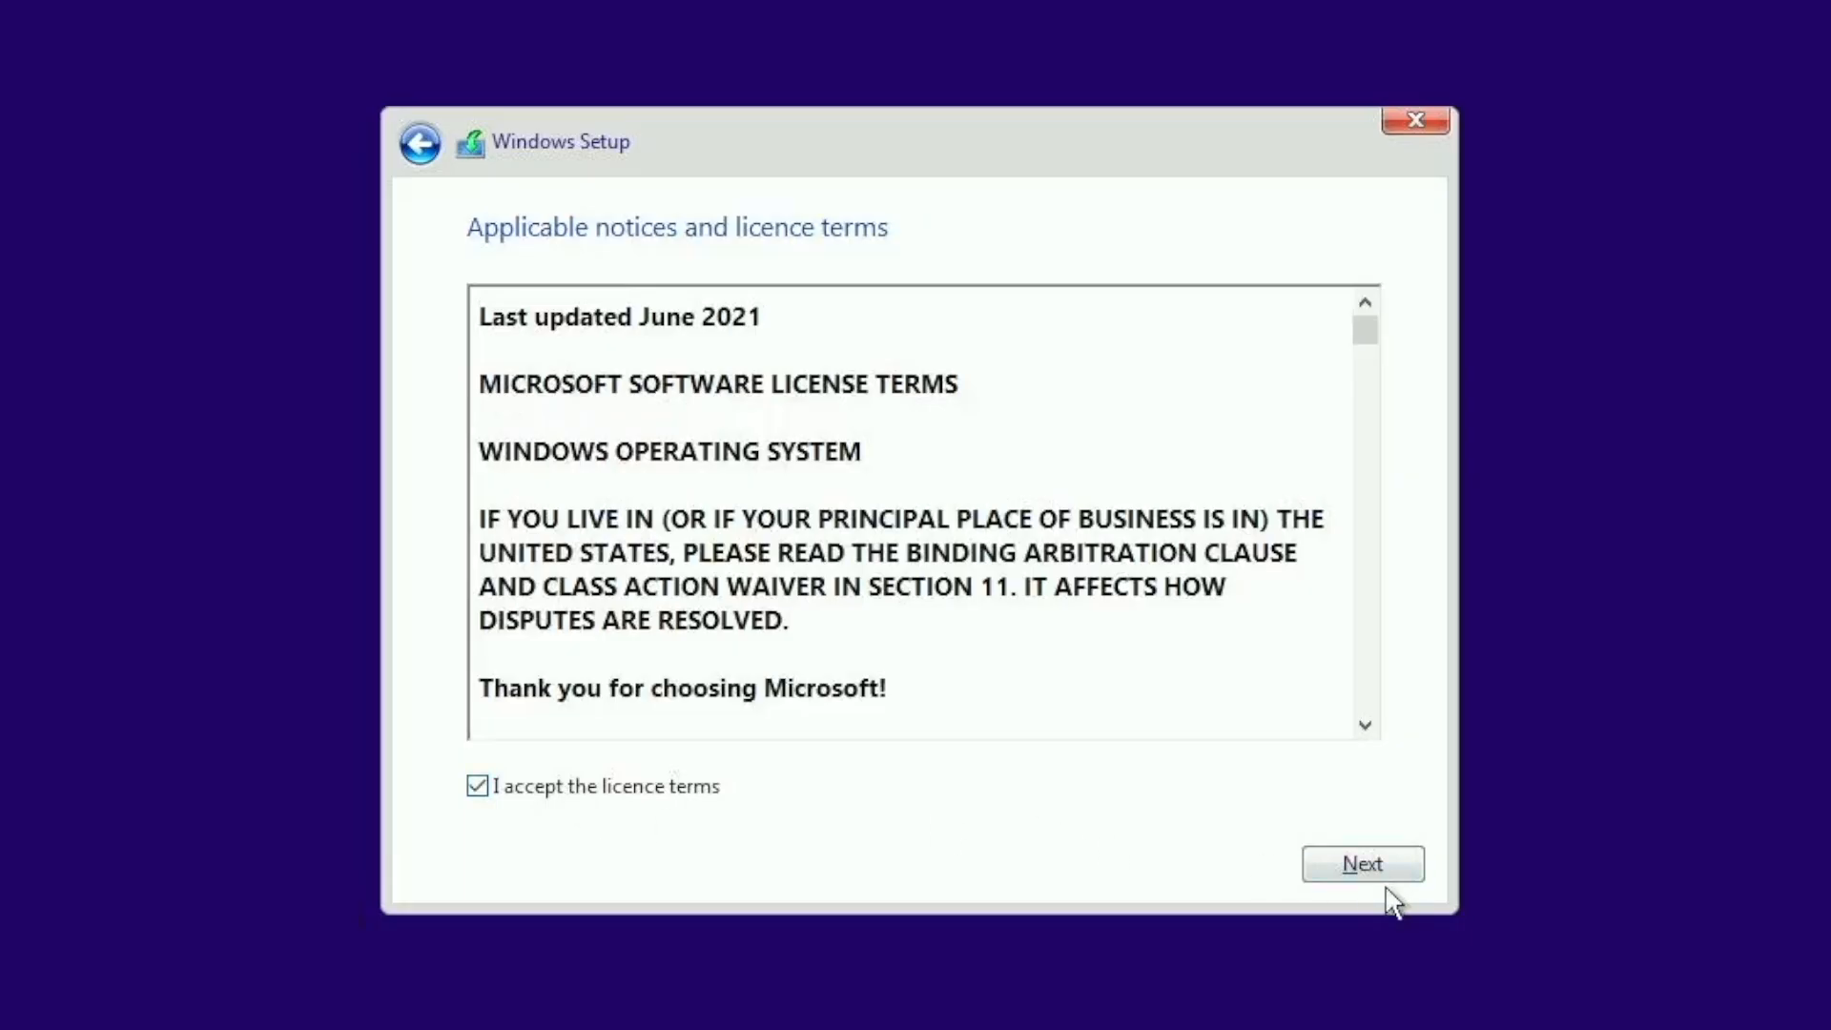
click(1365, 865)
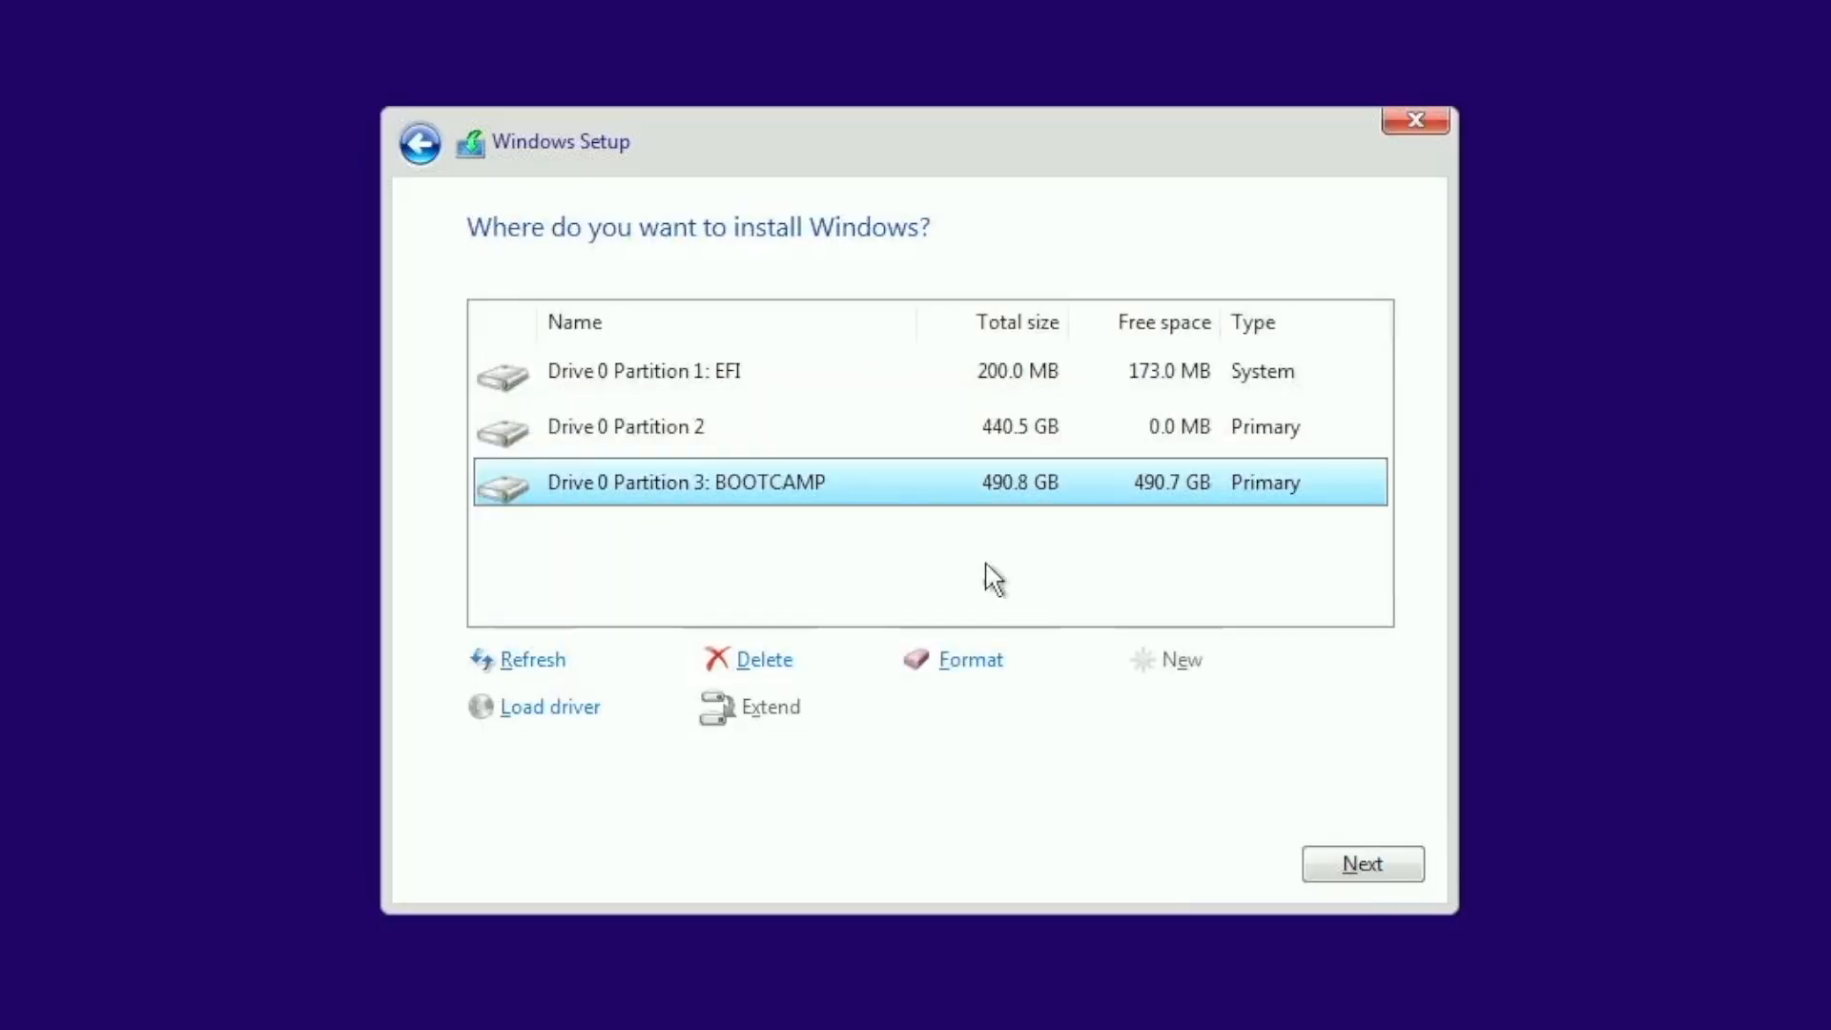
Step: Delete Drive 0 Partition 2, the EFI partition and the BOOTCAMP partition, and install Windows on the unallocated space
click(763, 429)
click(790, 662)
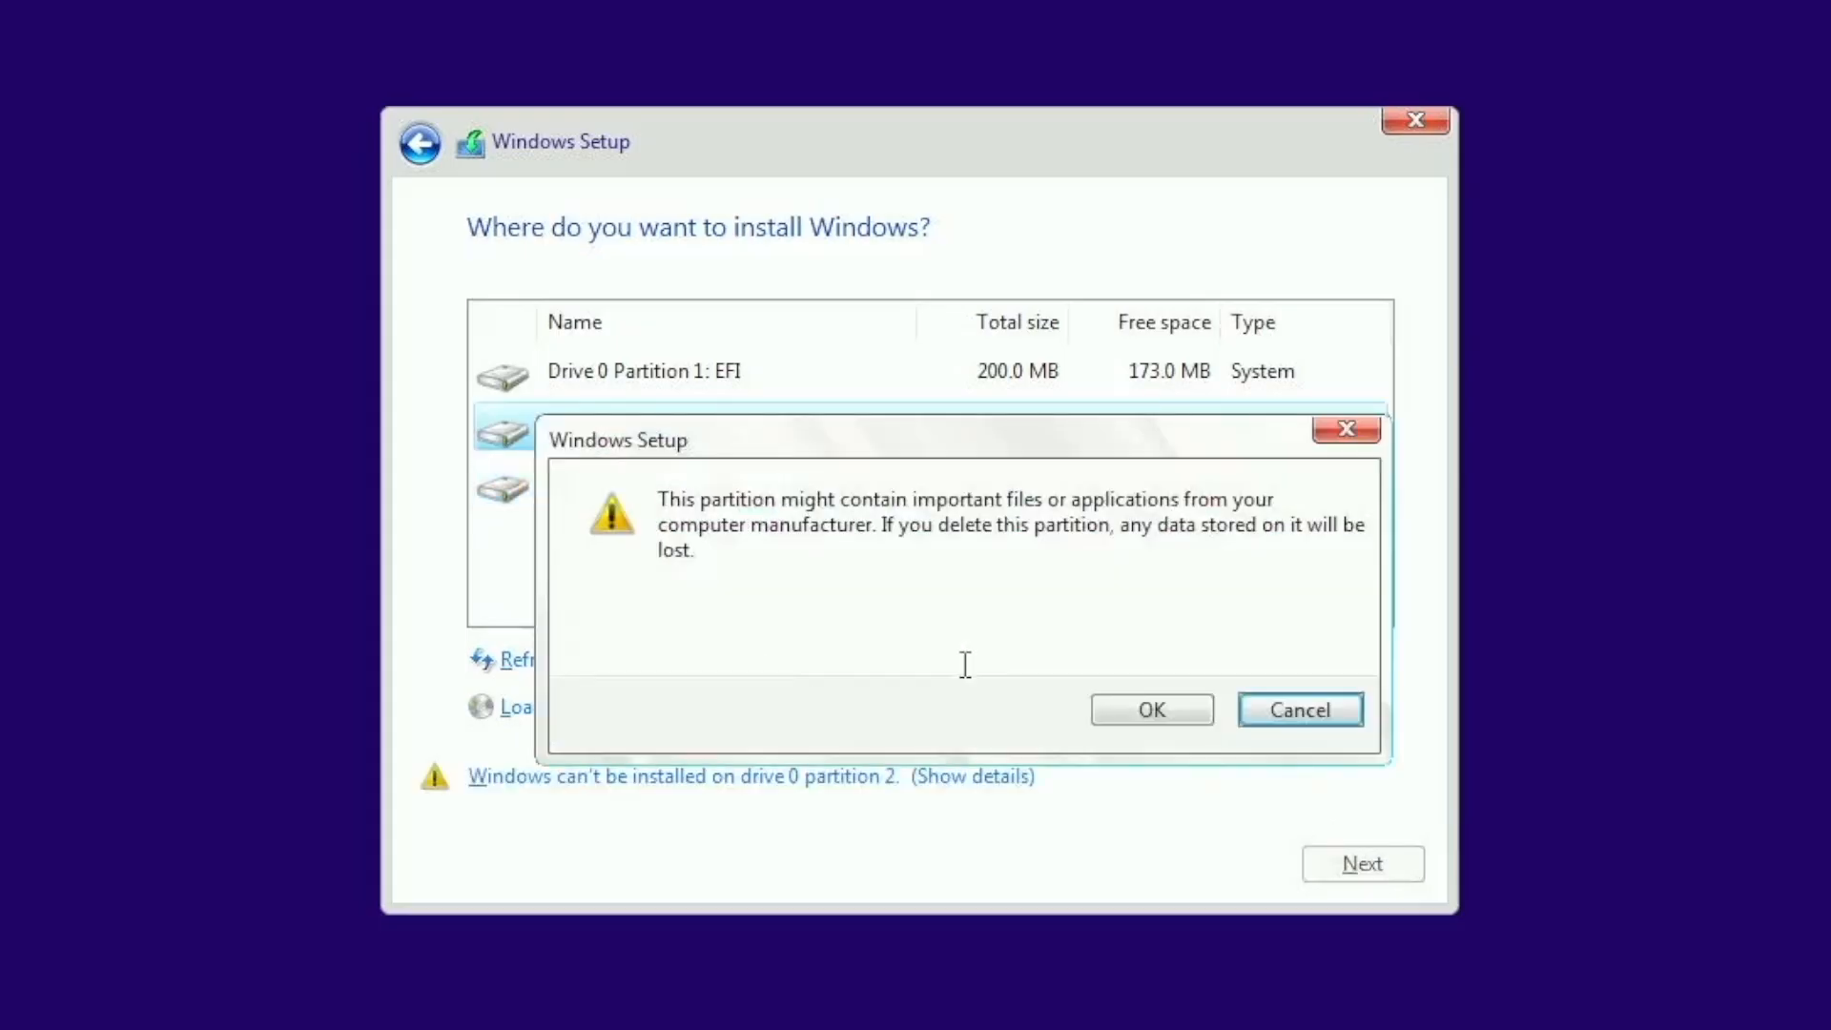
click(1159, 704)
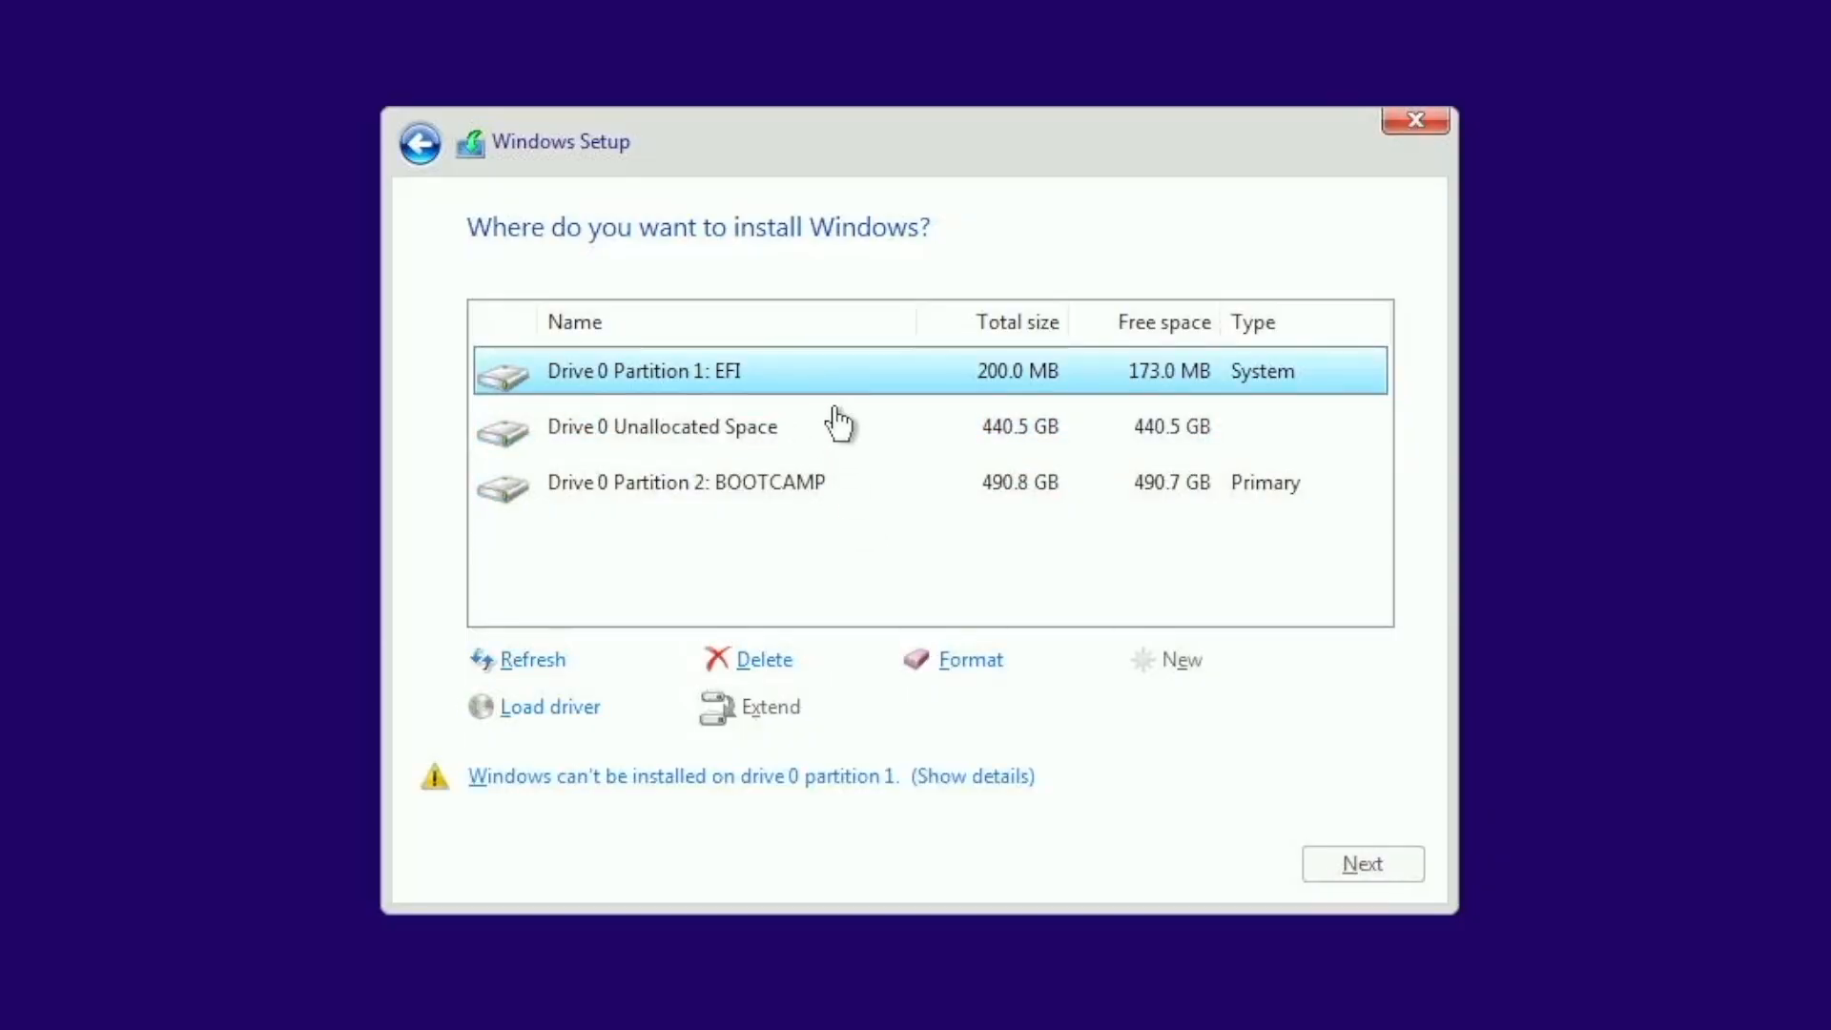
click(768, 661)
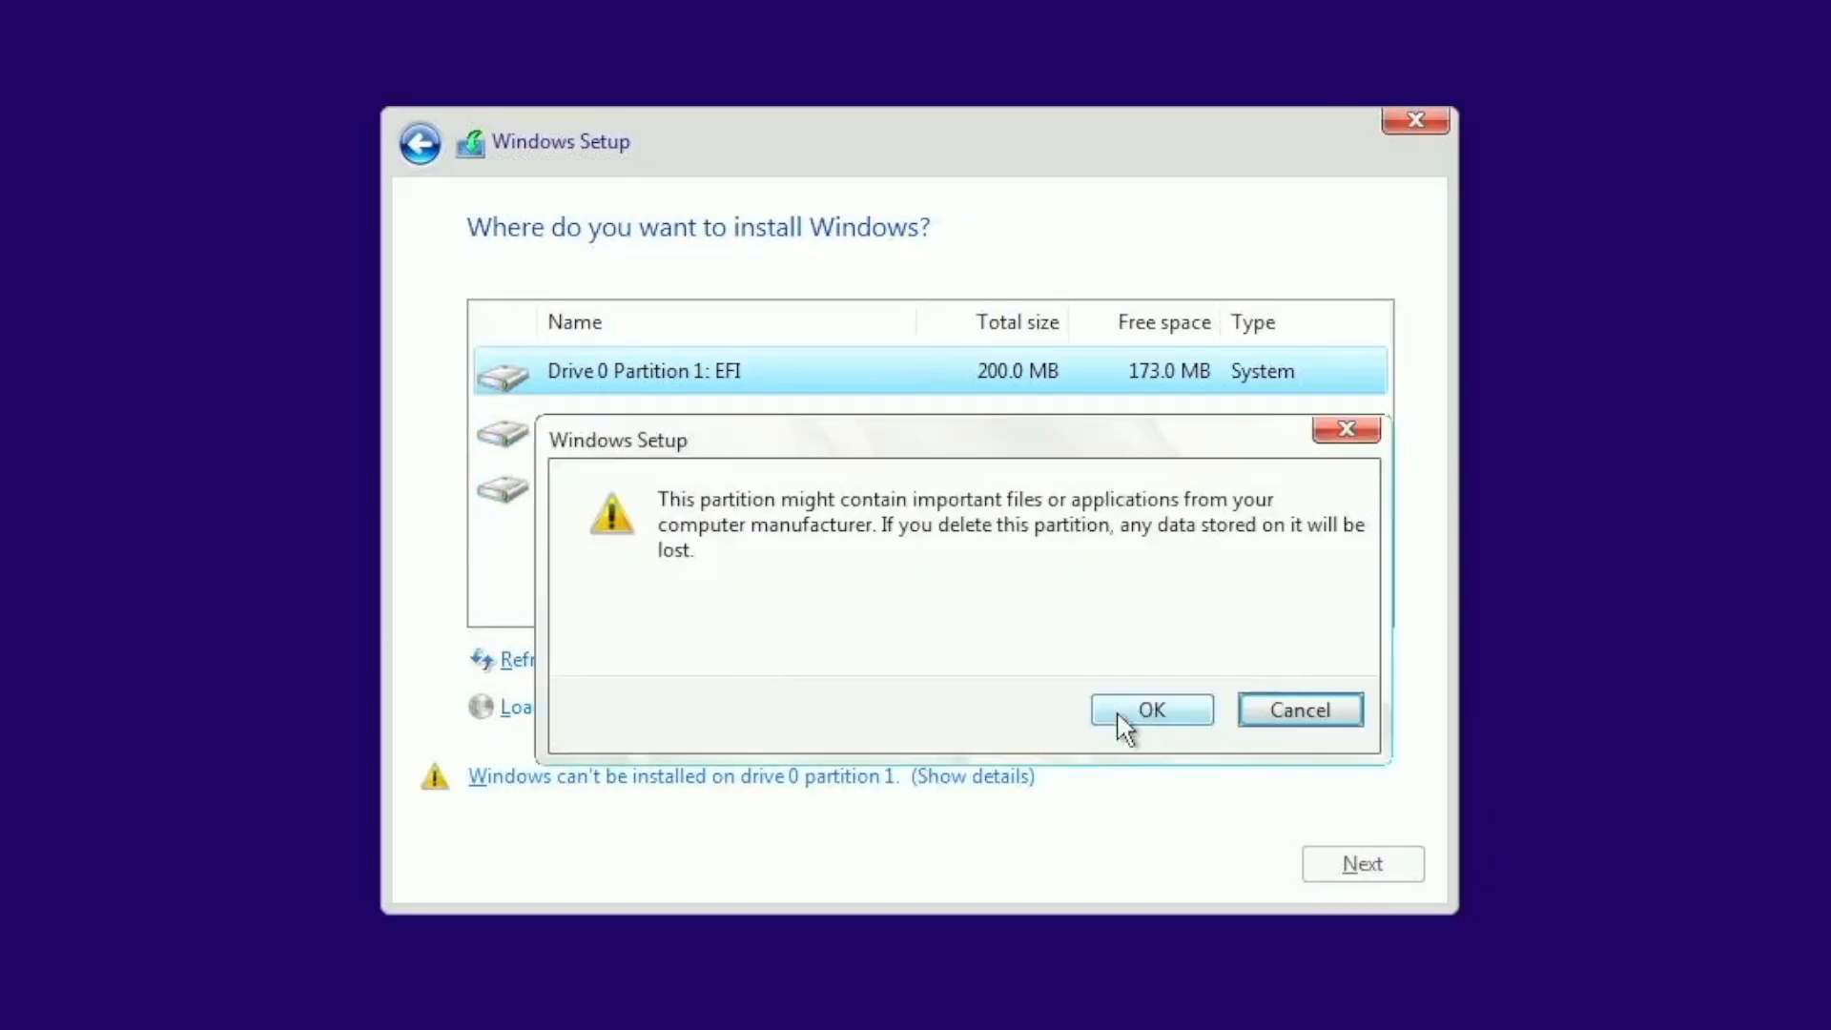
click(1154, 713)
click(760, 441)
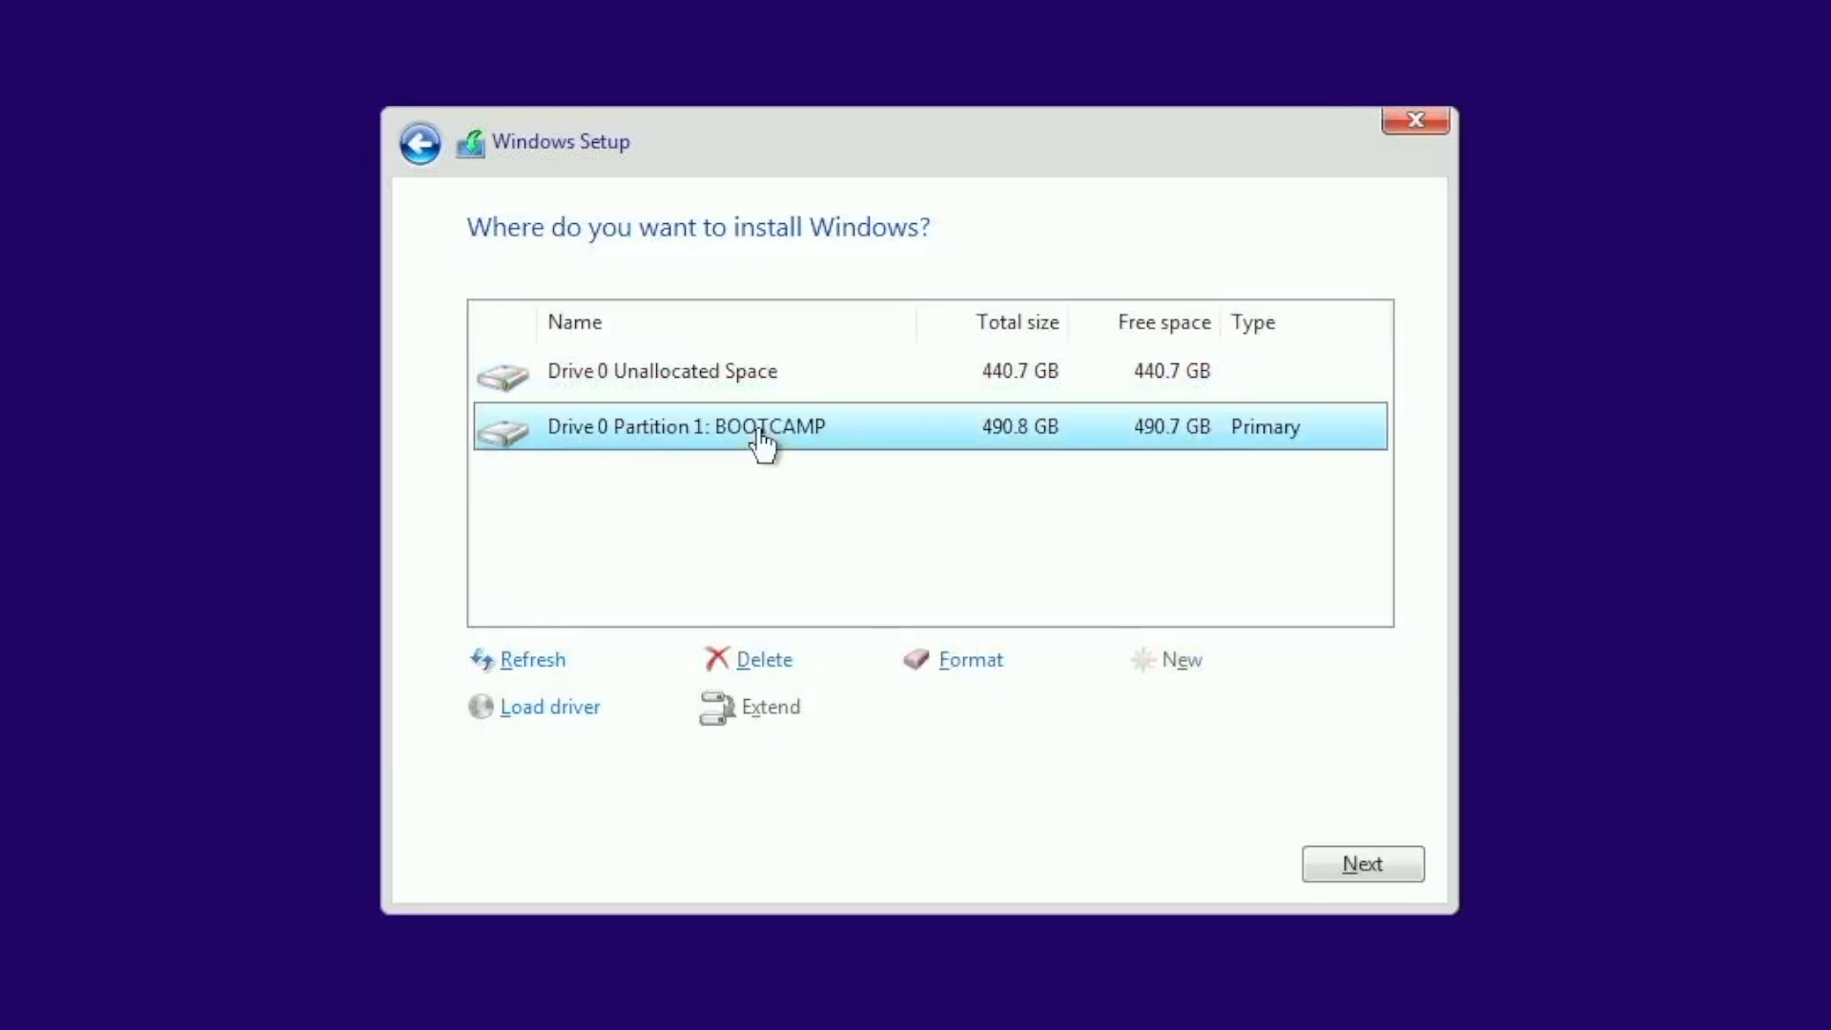
click(762, 660)
click(1150, 707)
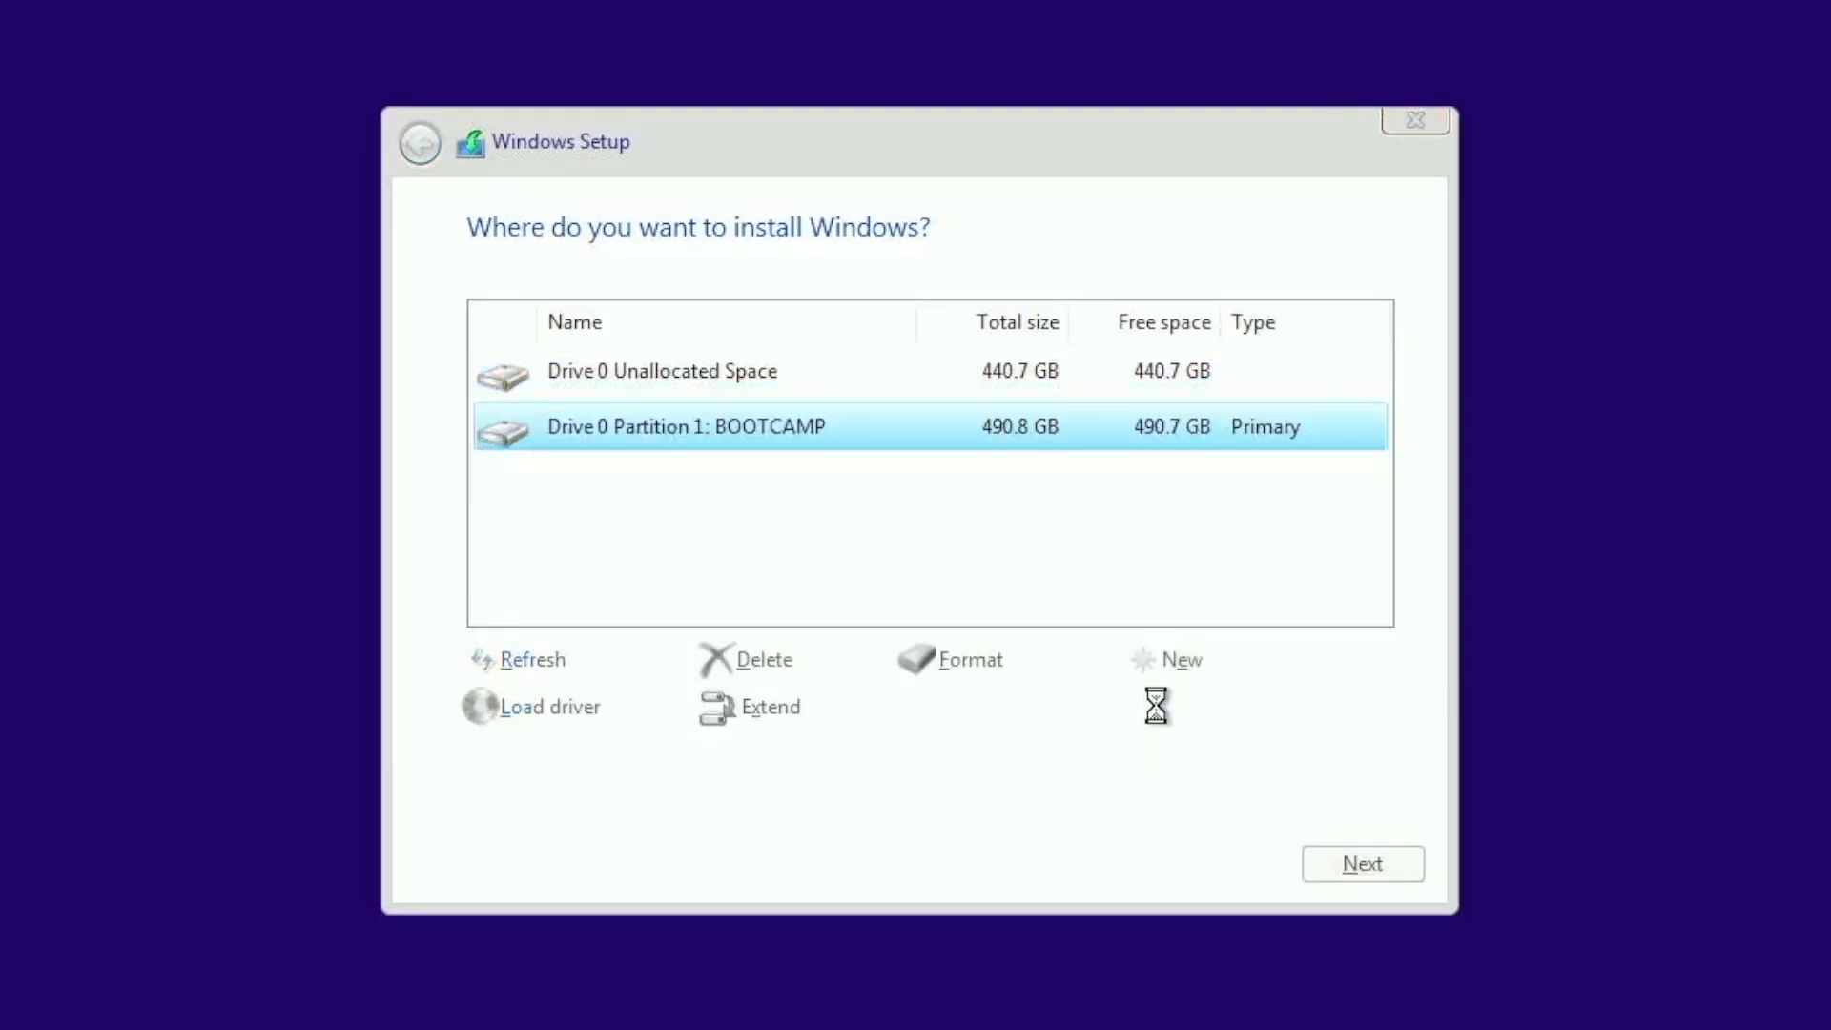
click(1344, 866)
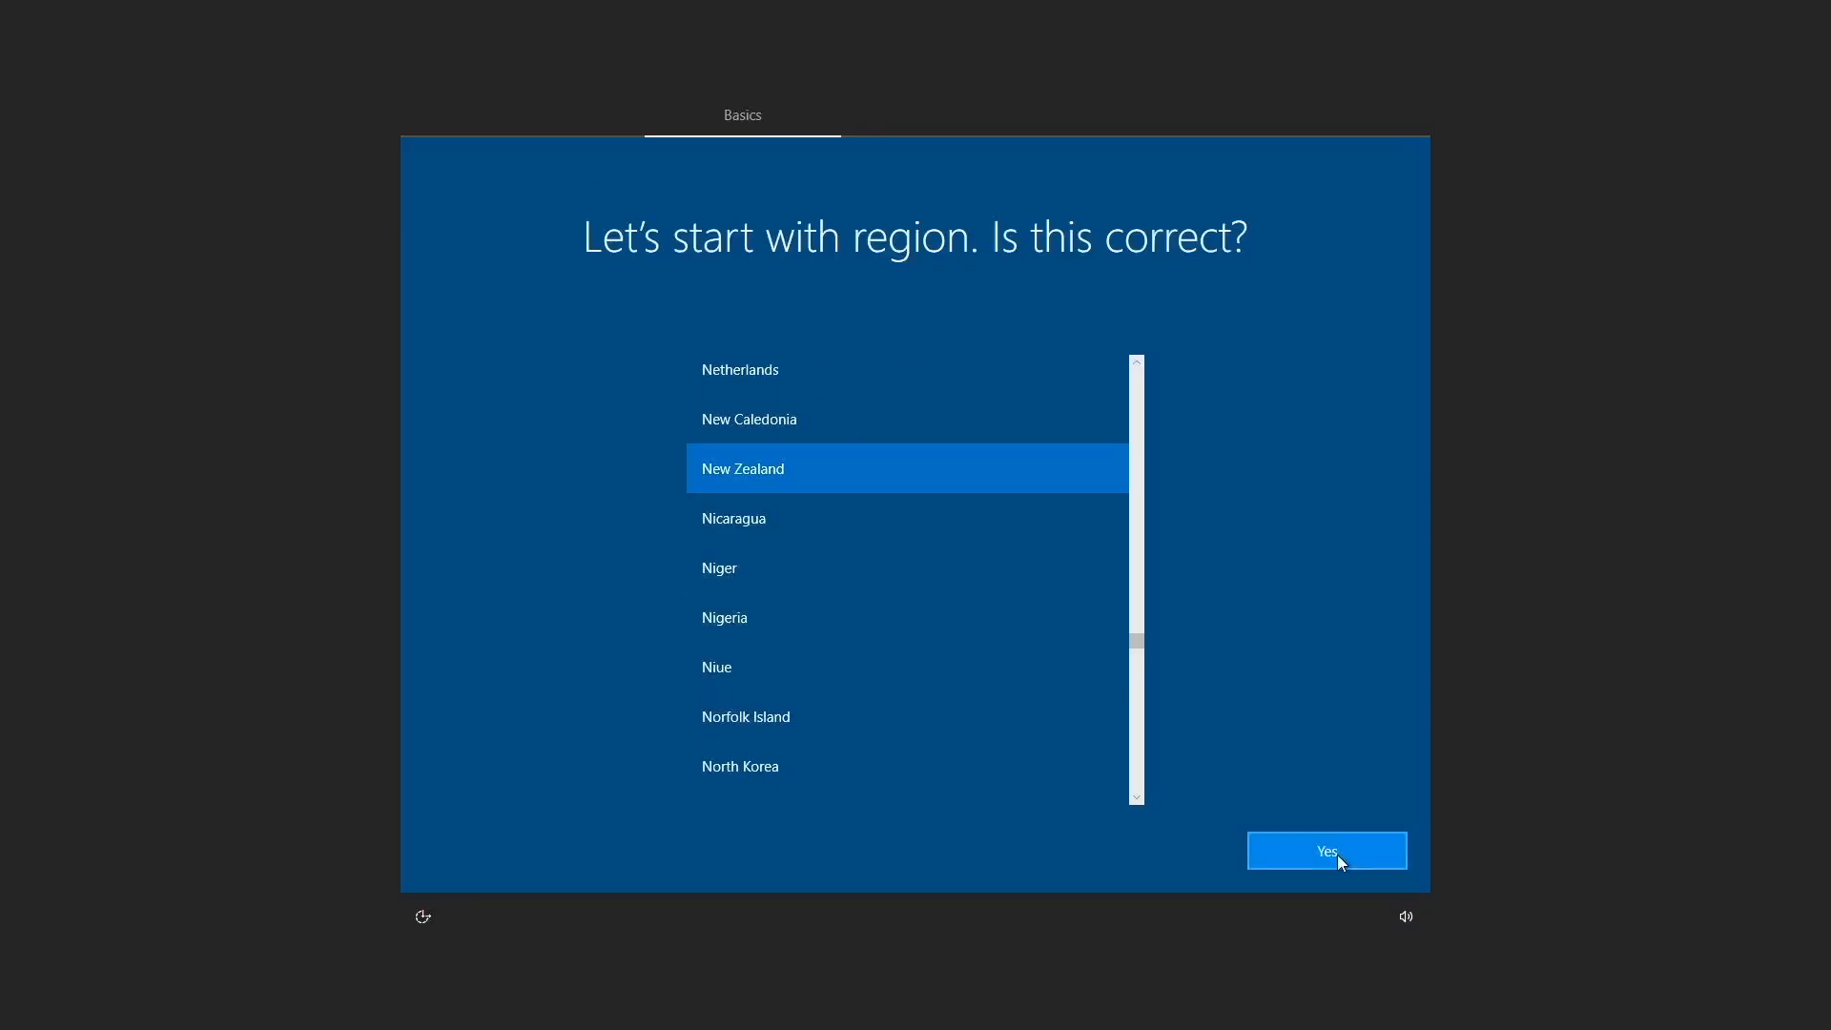
Step: Confirm New Zealand as the region, accept the keyboard layout, and continue with limited setup without an internet connection
click(1327, 850)
click(1362, 847)
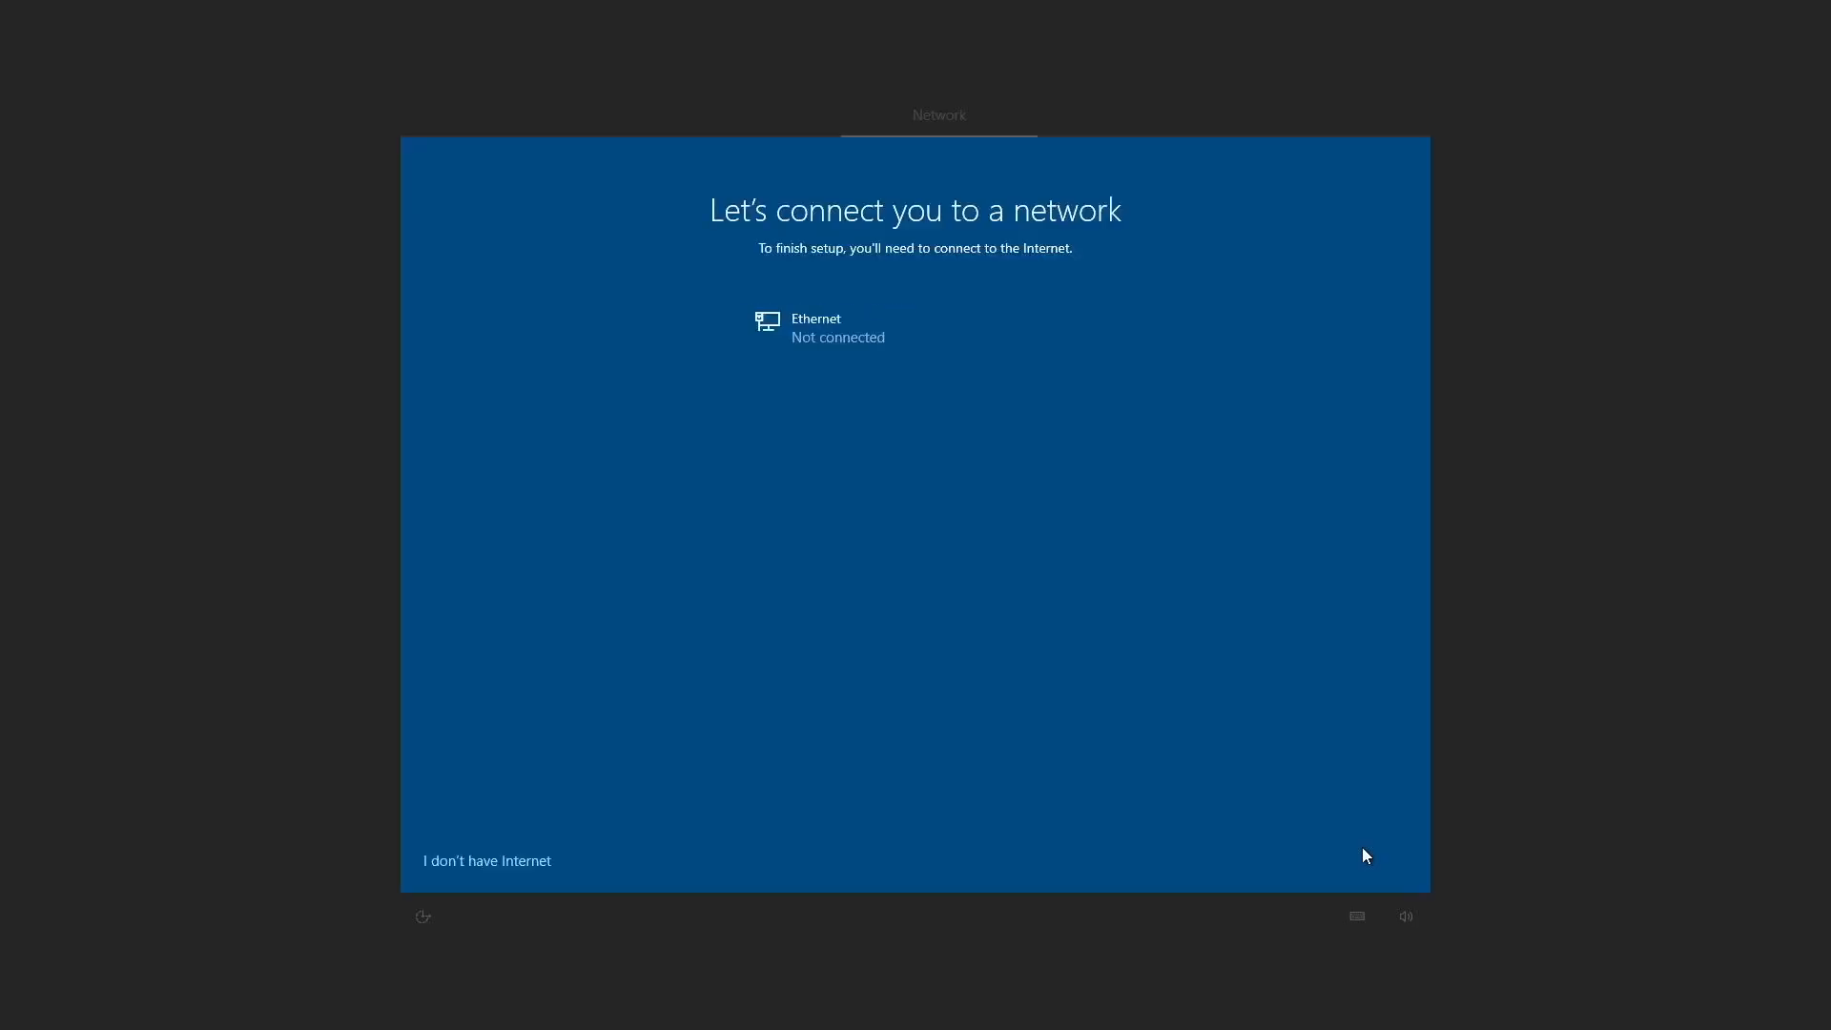
click(473, 862)
click(479, 847)
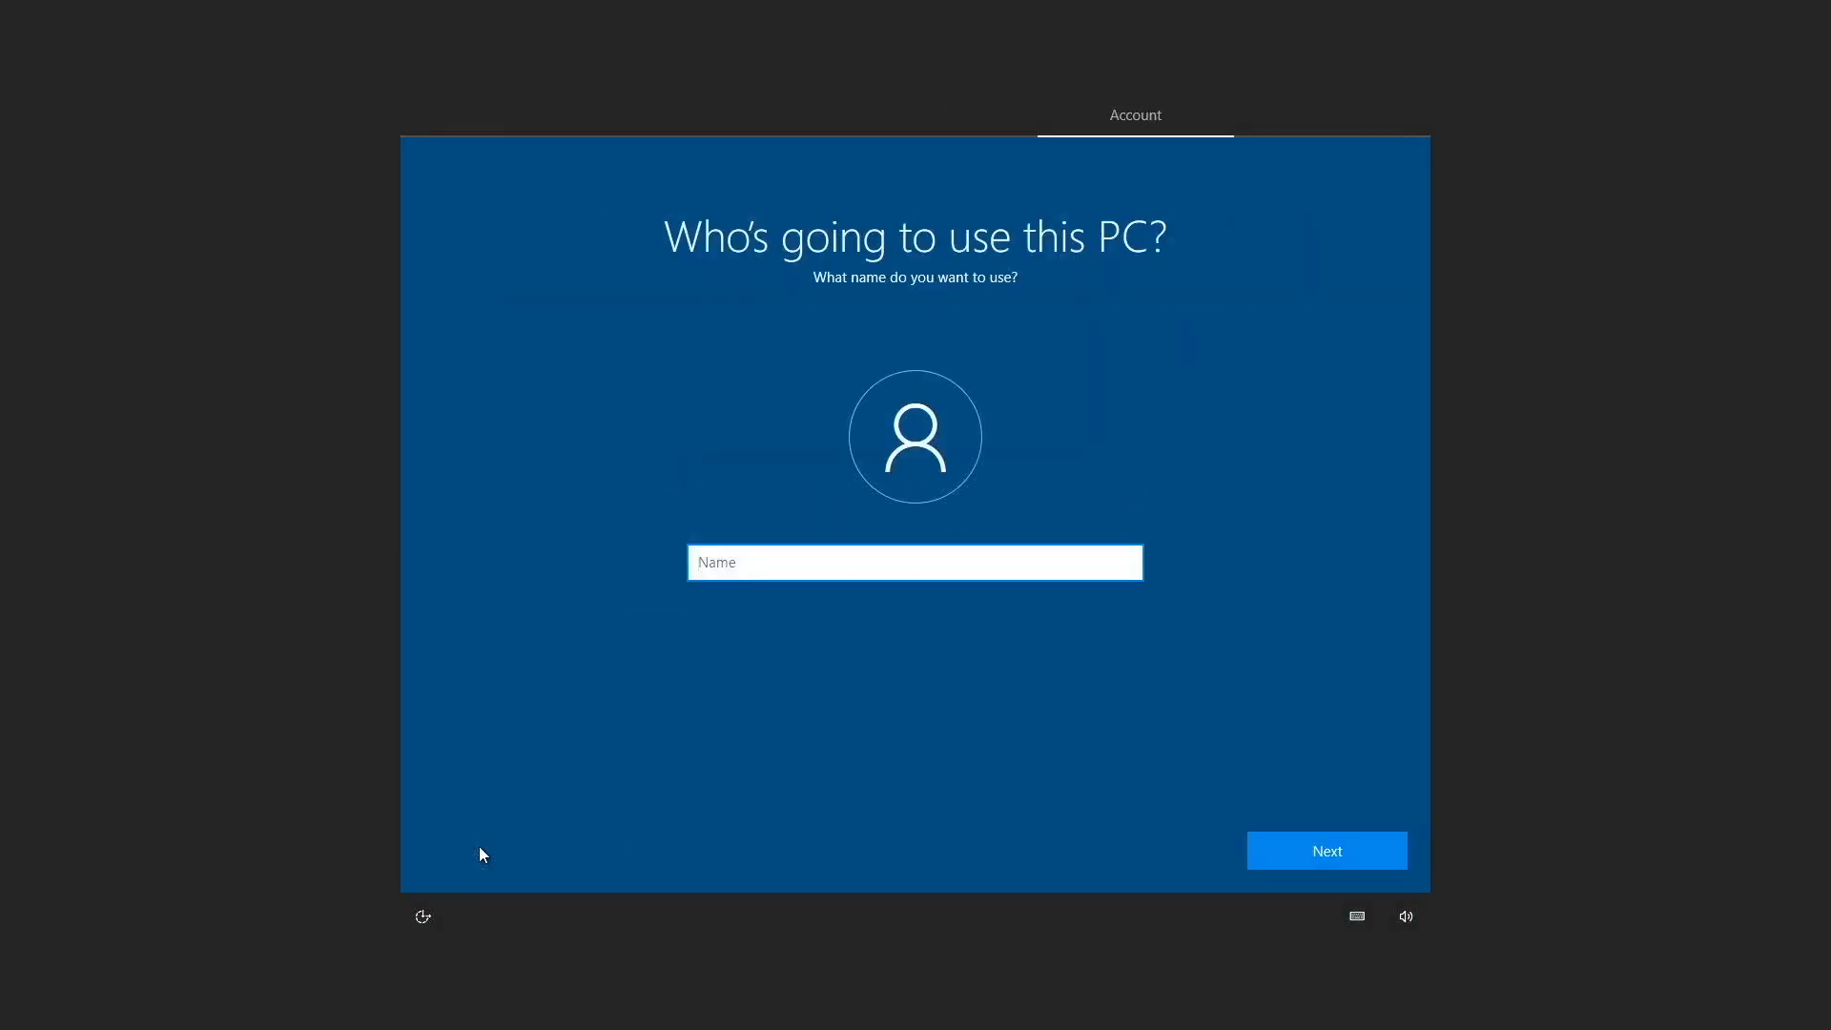
Step: Create the local account by entering the user name, entering and confirming the account password, and submitting the security questions
text(Enderman)
key(Return)
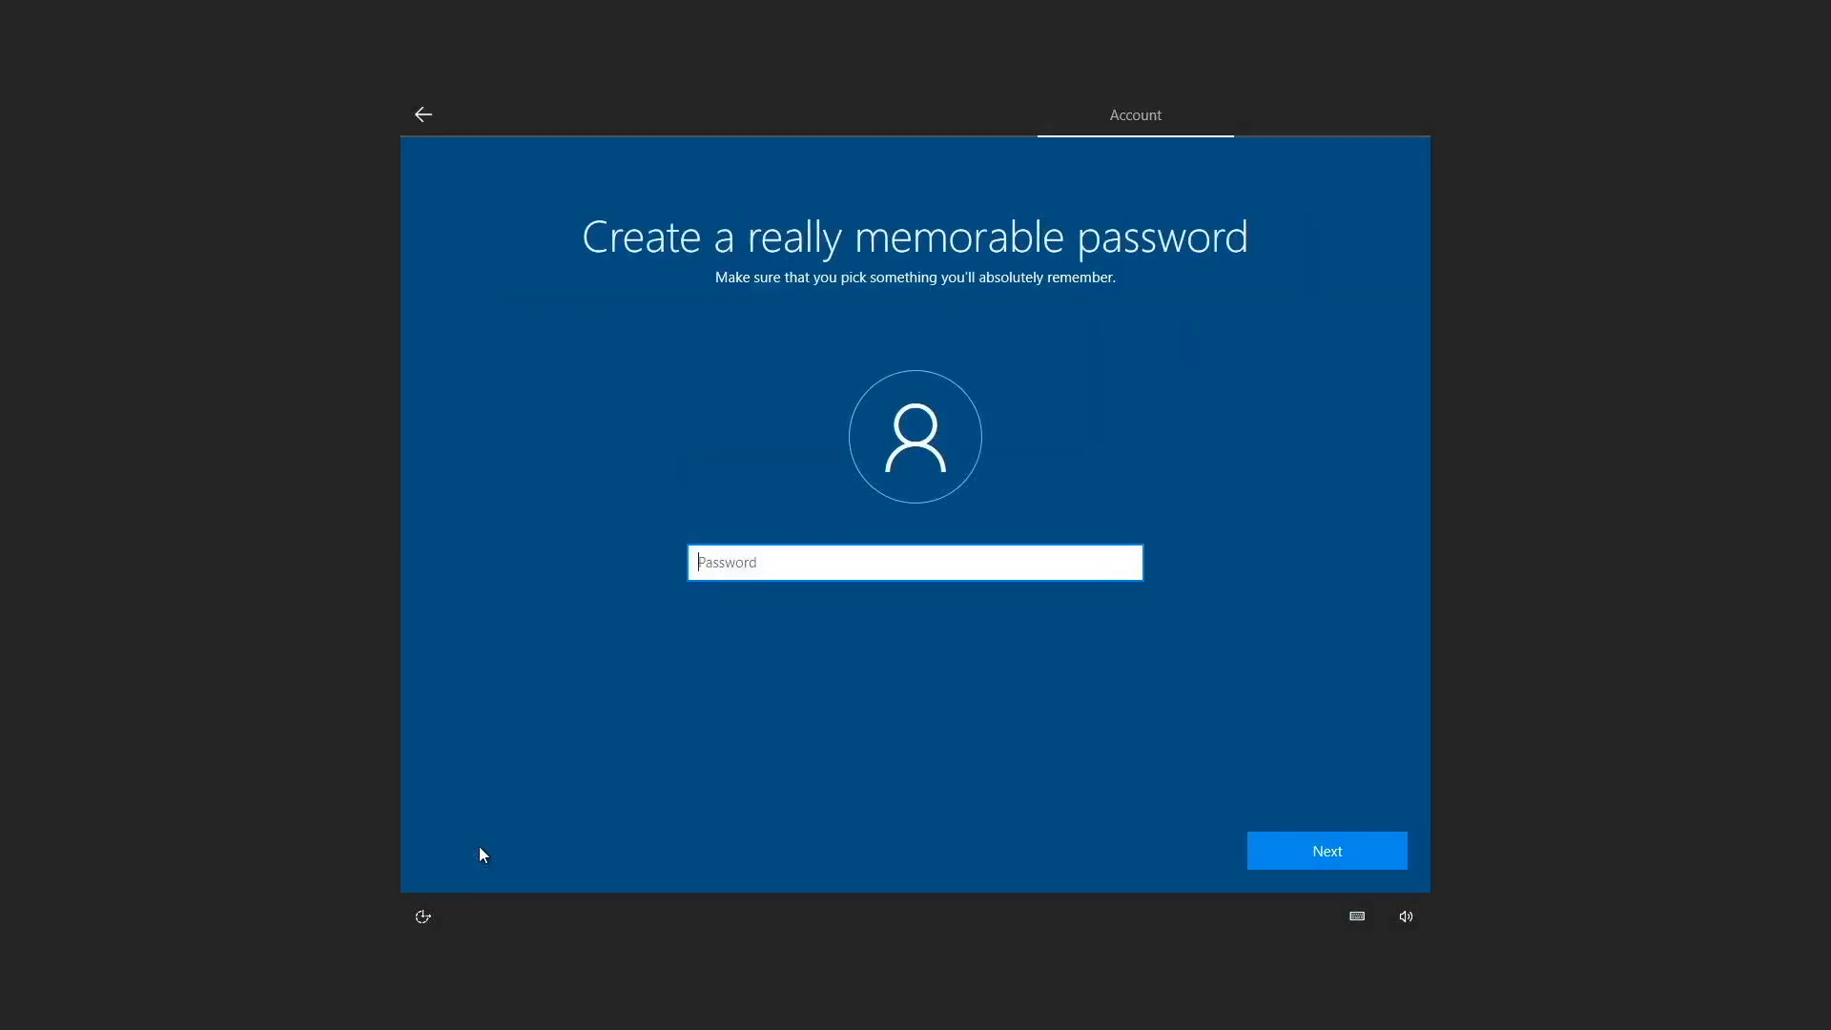
text(*)
key(Return)
text(*)
key(Return)
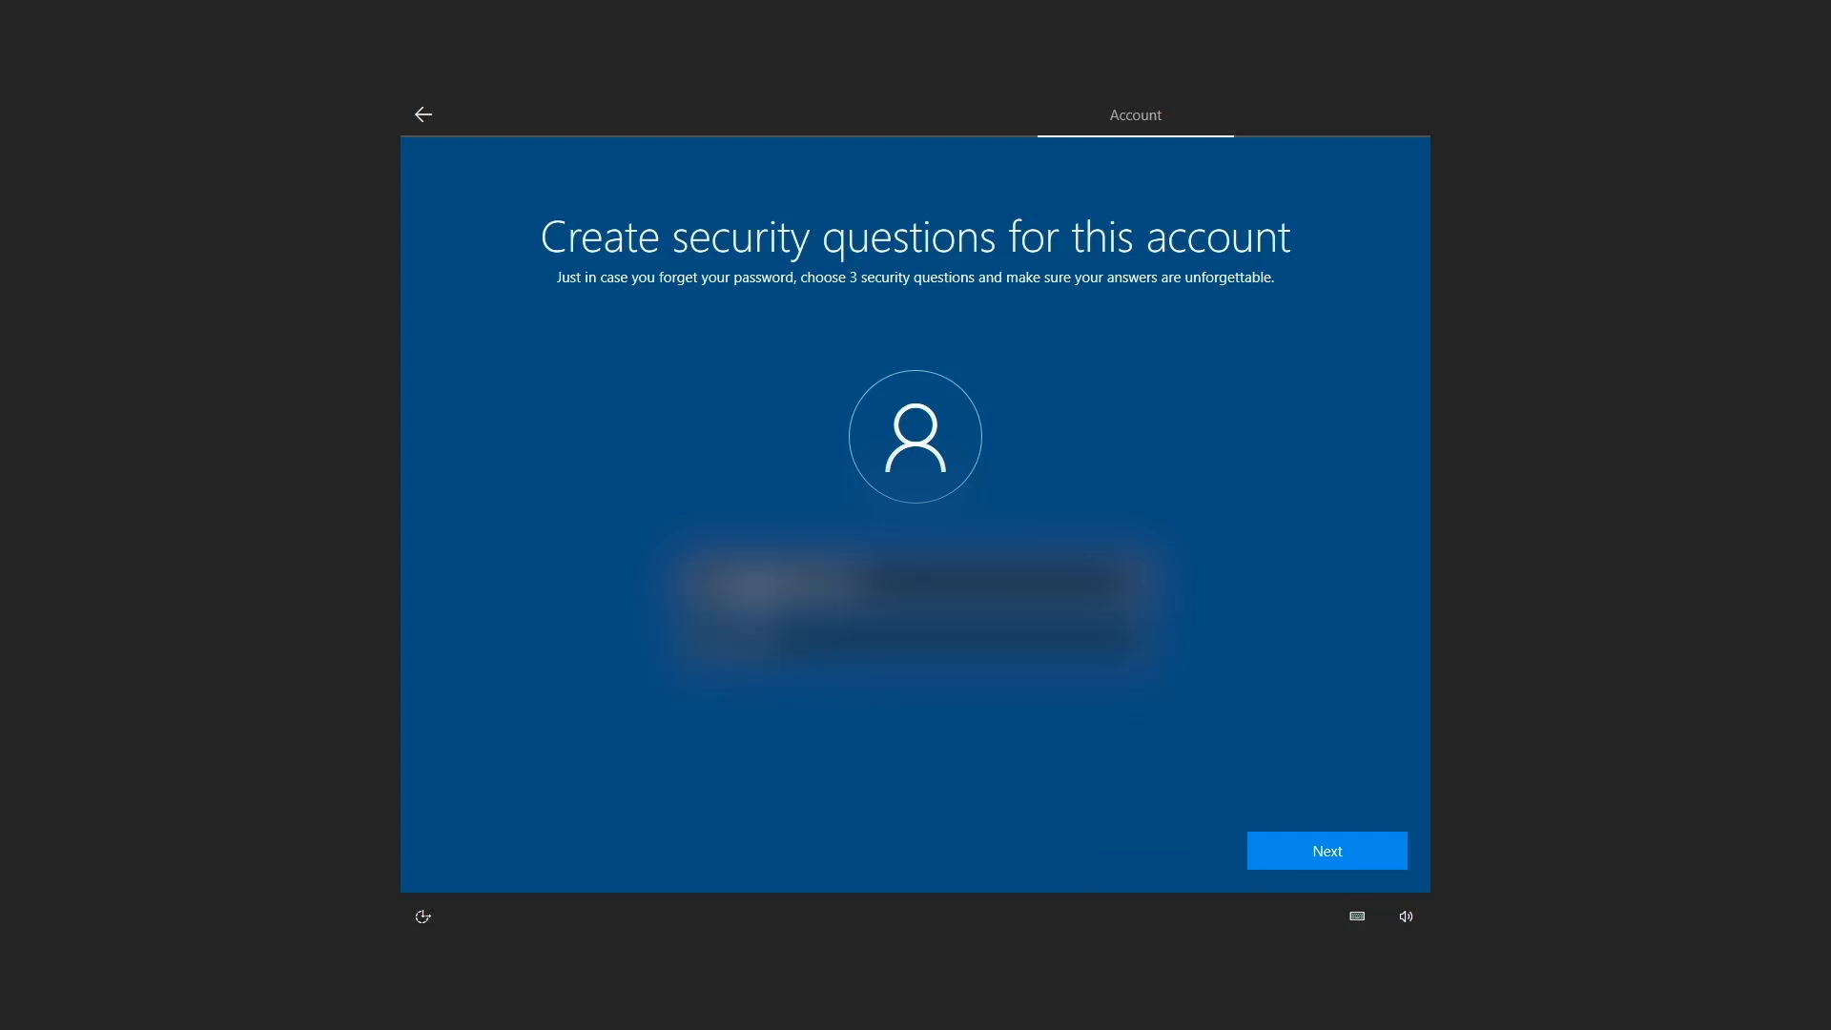
key(Return)
Step: Limit diagnostic data to required, turn off tailored experiences, advertising ID, inking and typing, and Find my device, and accept the privacy settings
click(462, 577)
click(457, 695)
click(936, 676)
click(937, 562)
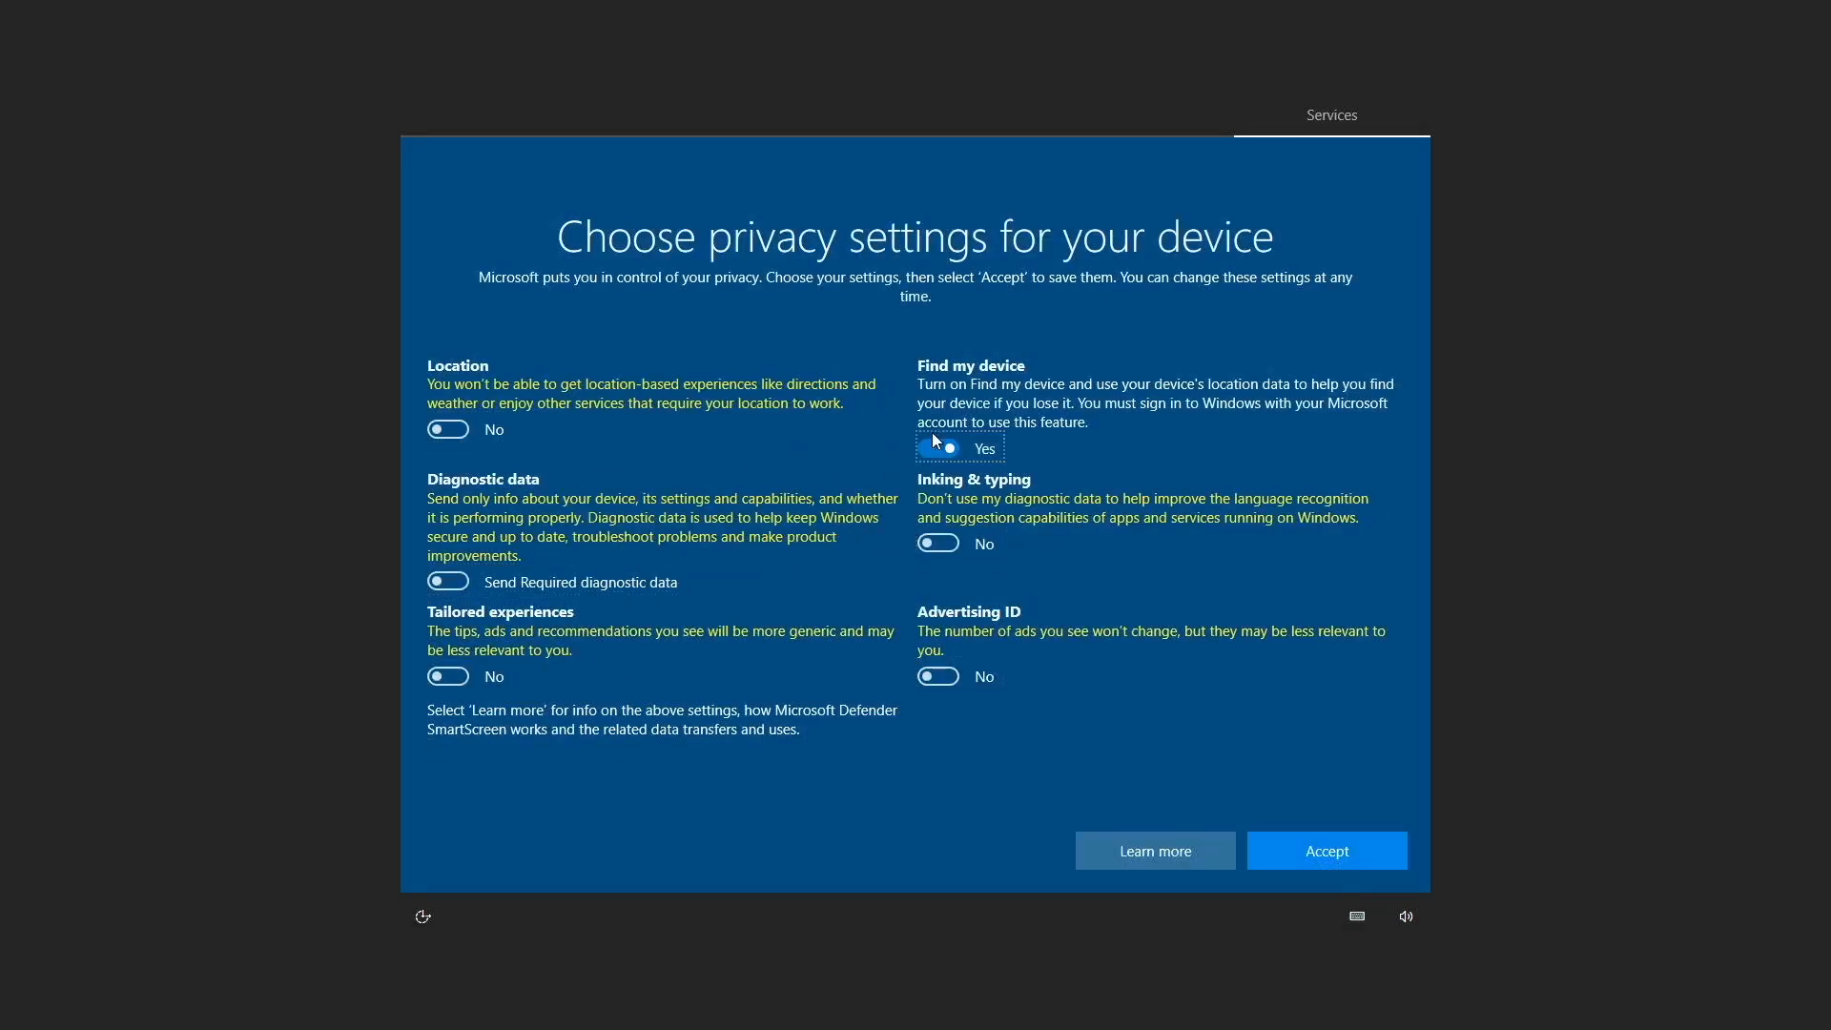
click(935, 446)
click(1281, 847)
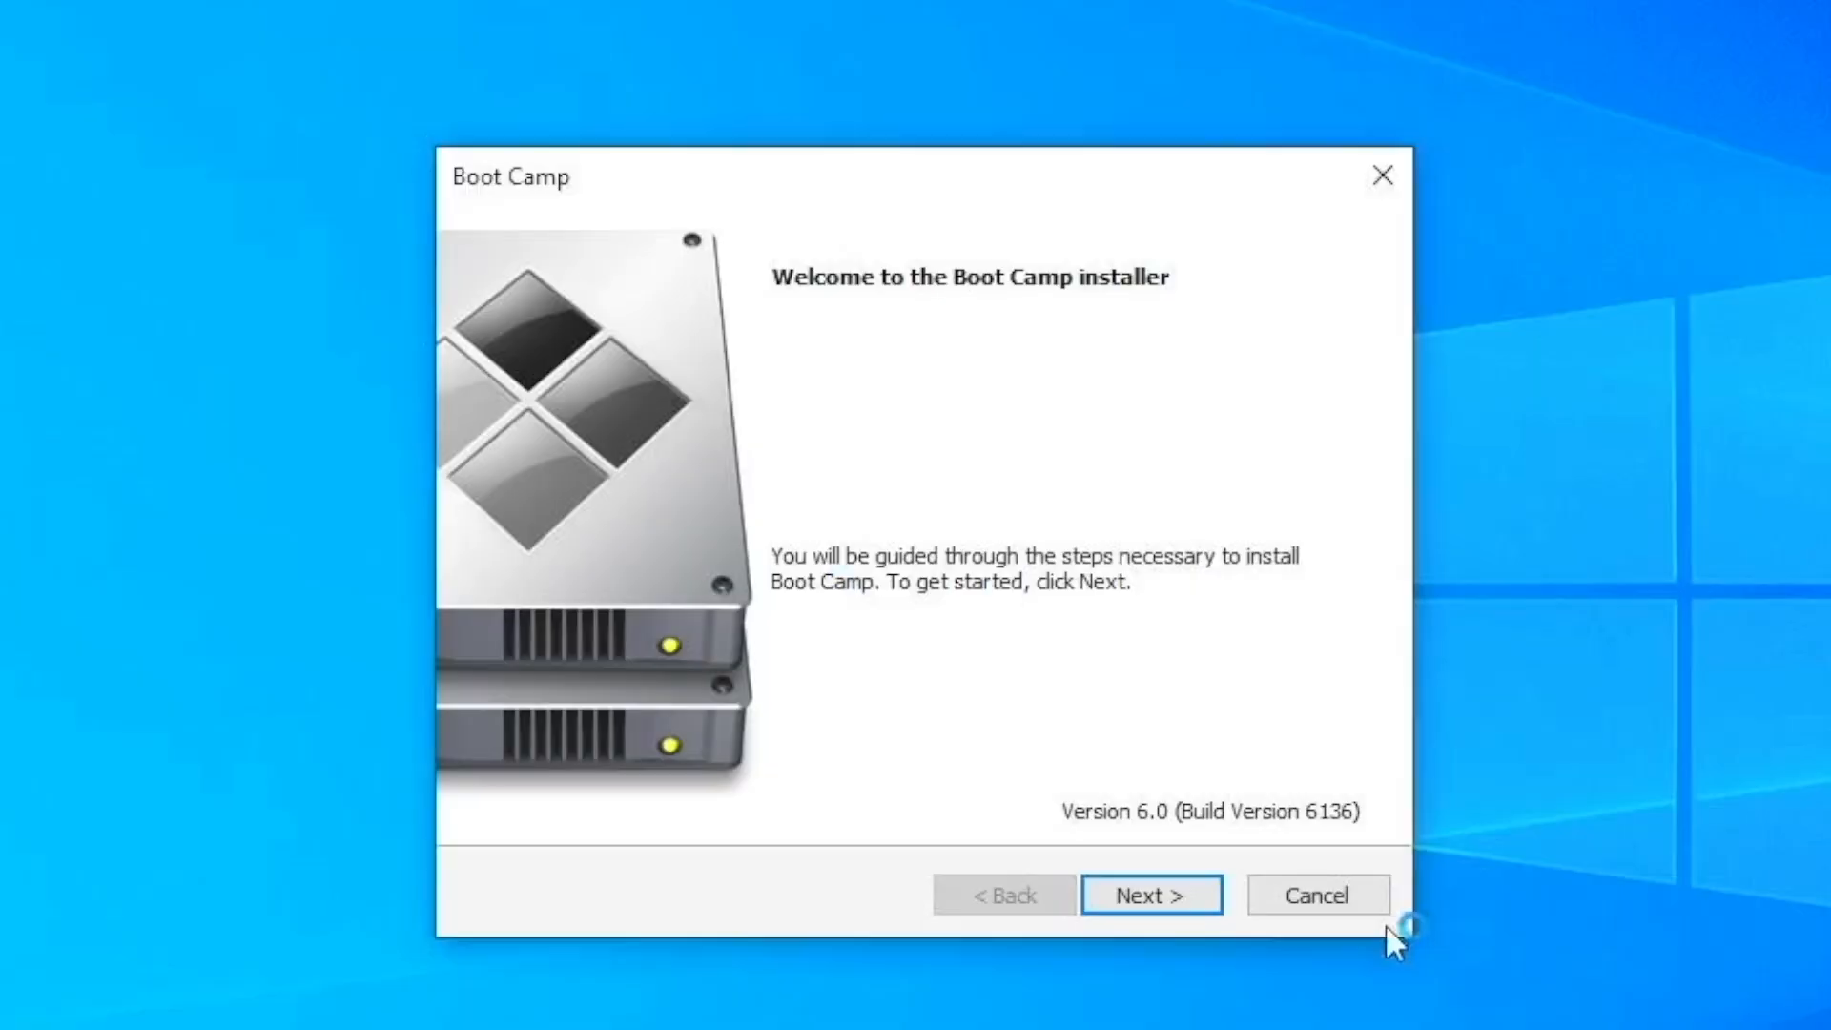
Step: Accept the license agreement, install Boot Camp, finish the installer, and restart the computer
click(1136, 899)
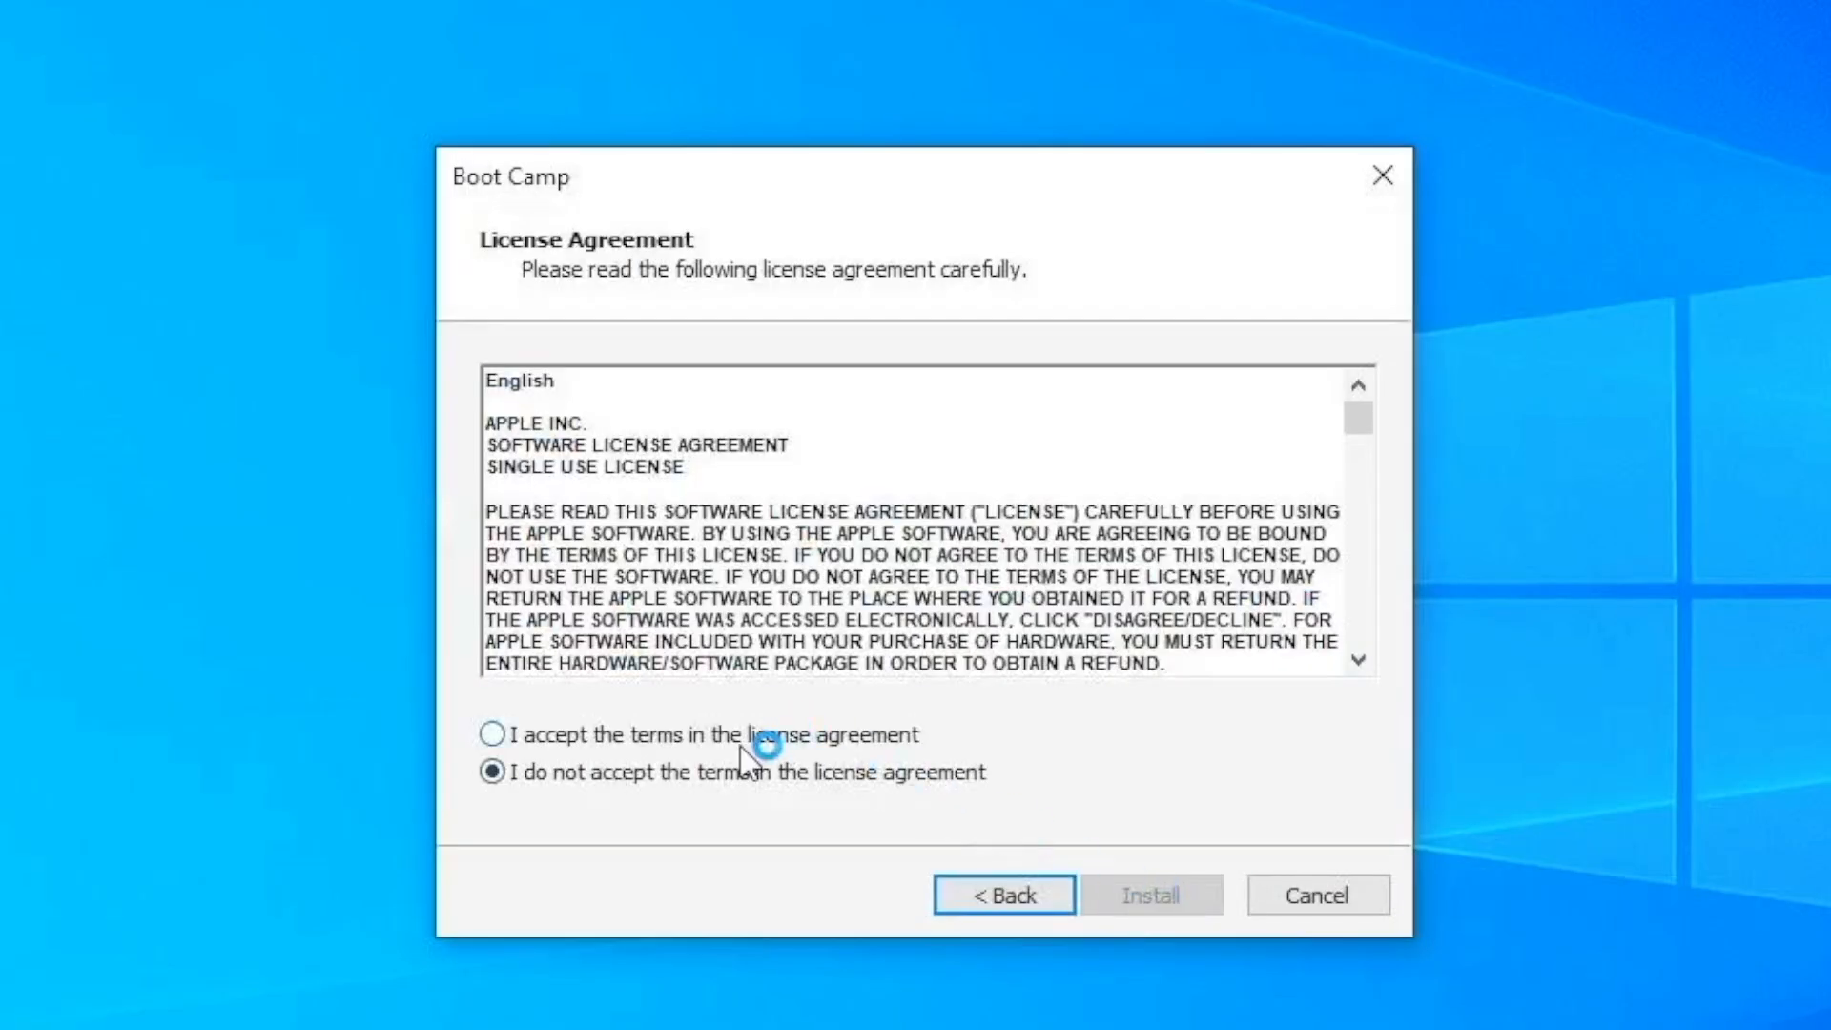
click(730, 739)
click(1167, 889)
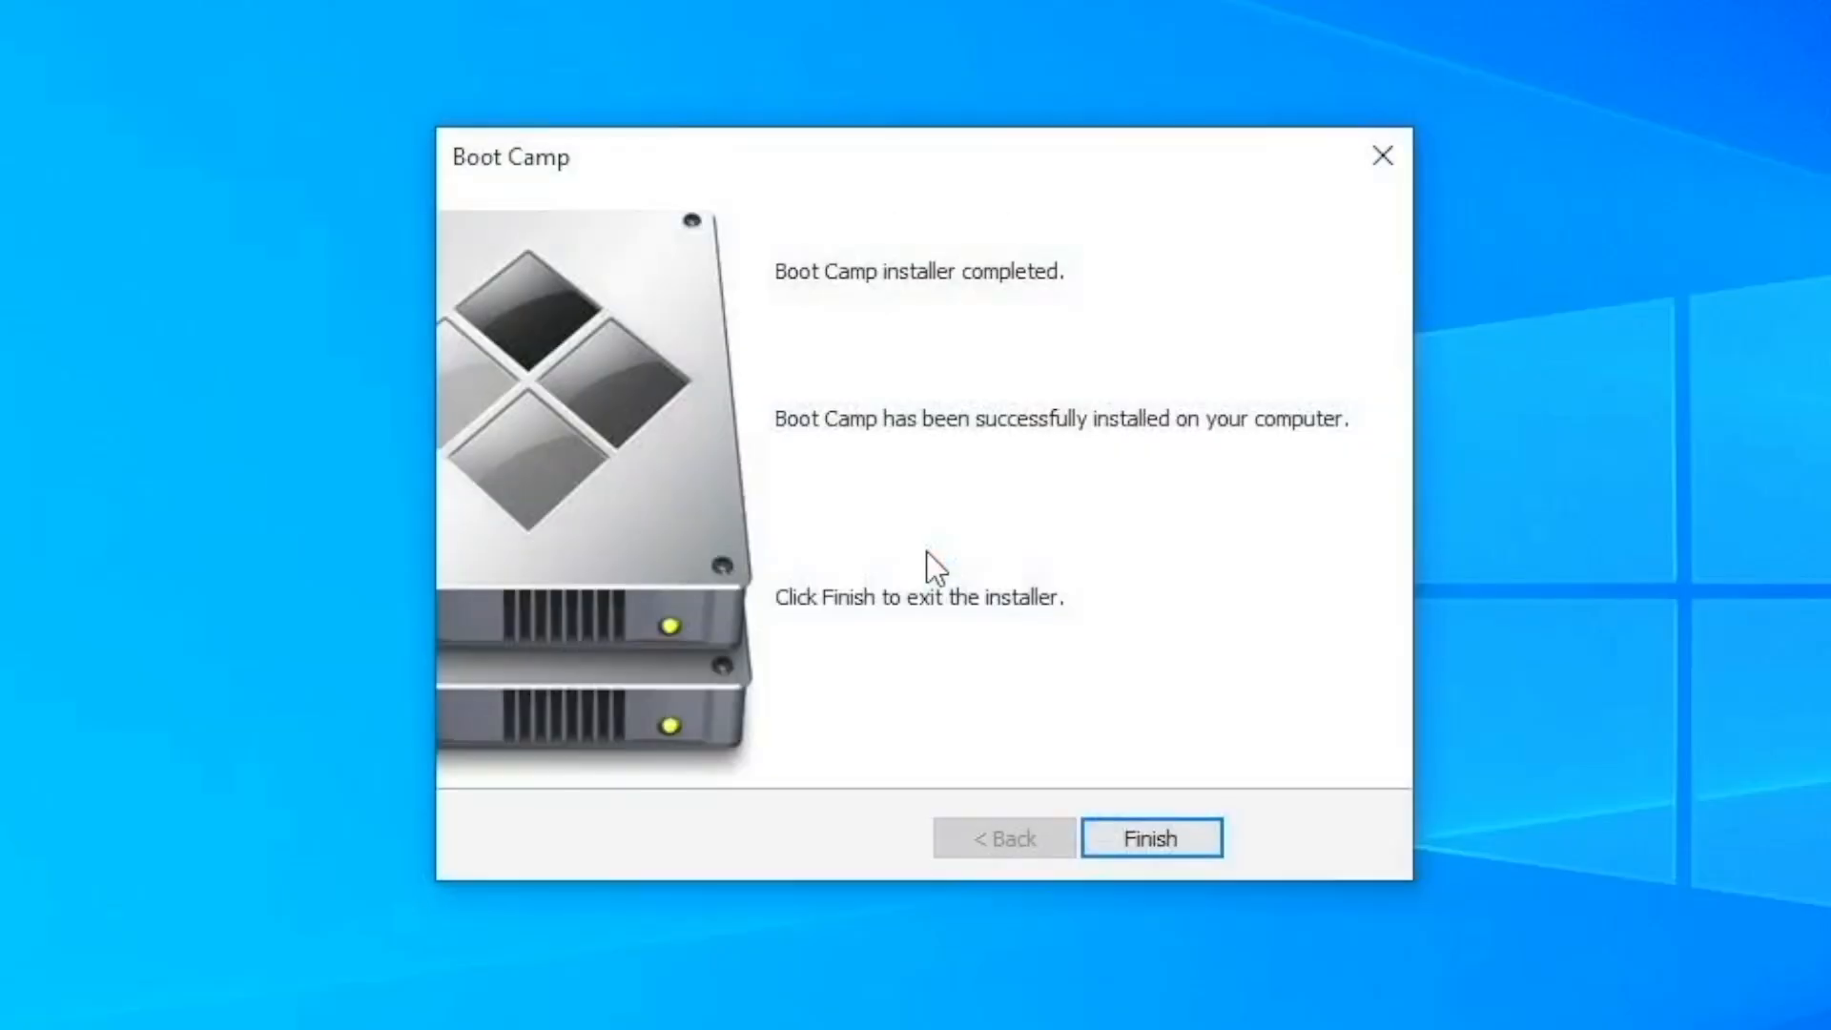
click(1147, 850)
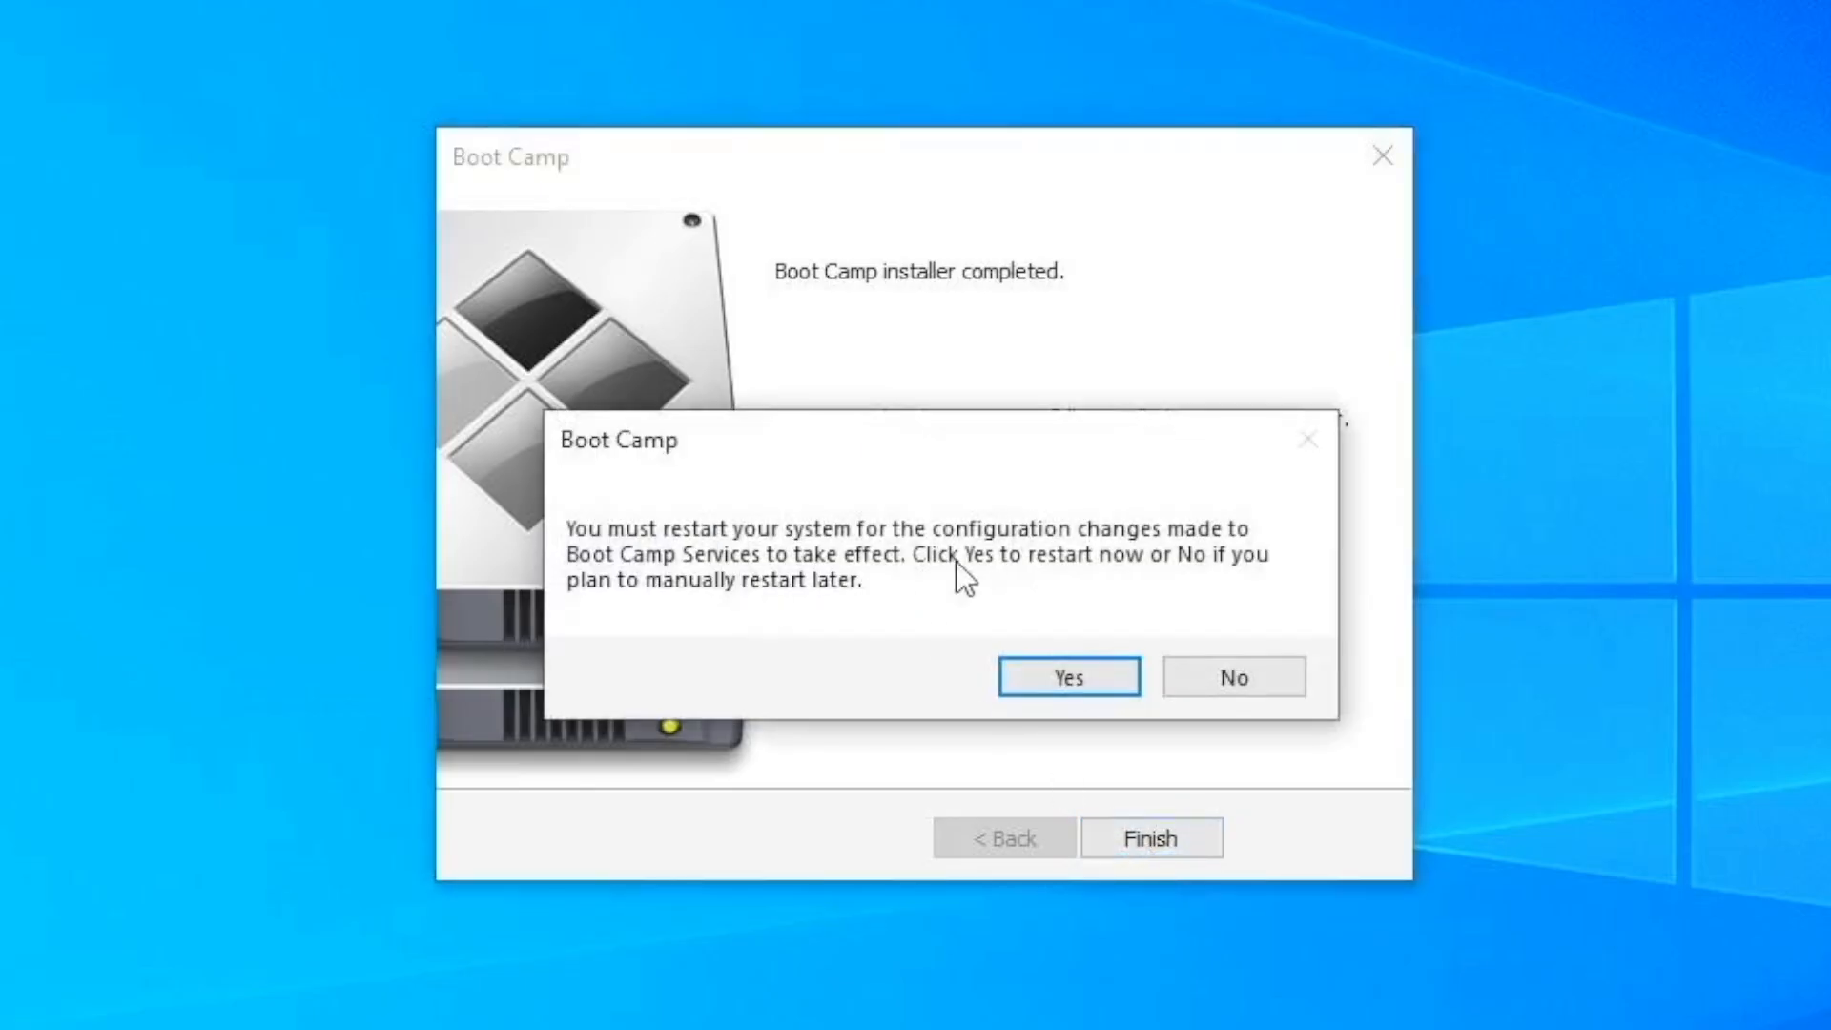
click(1112, 677)
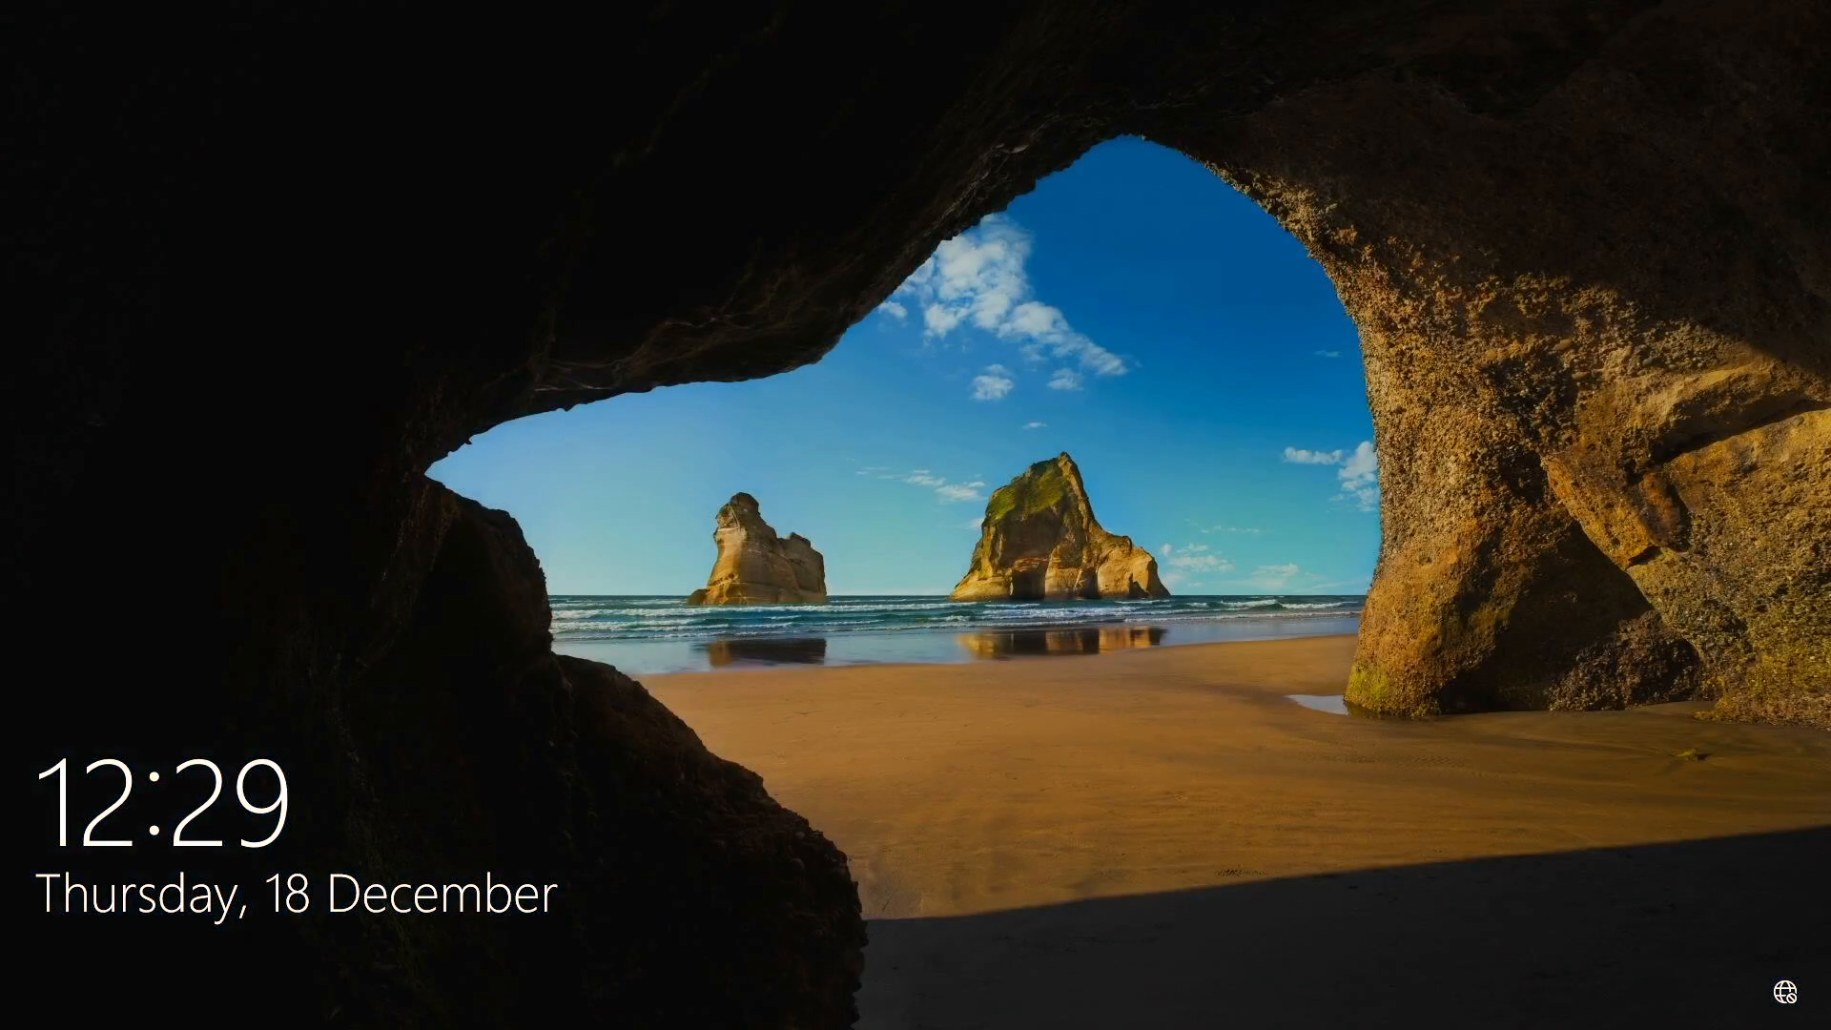
Step: Sign in to the local account with its password and minimize the WinSAT window
key(Return)
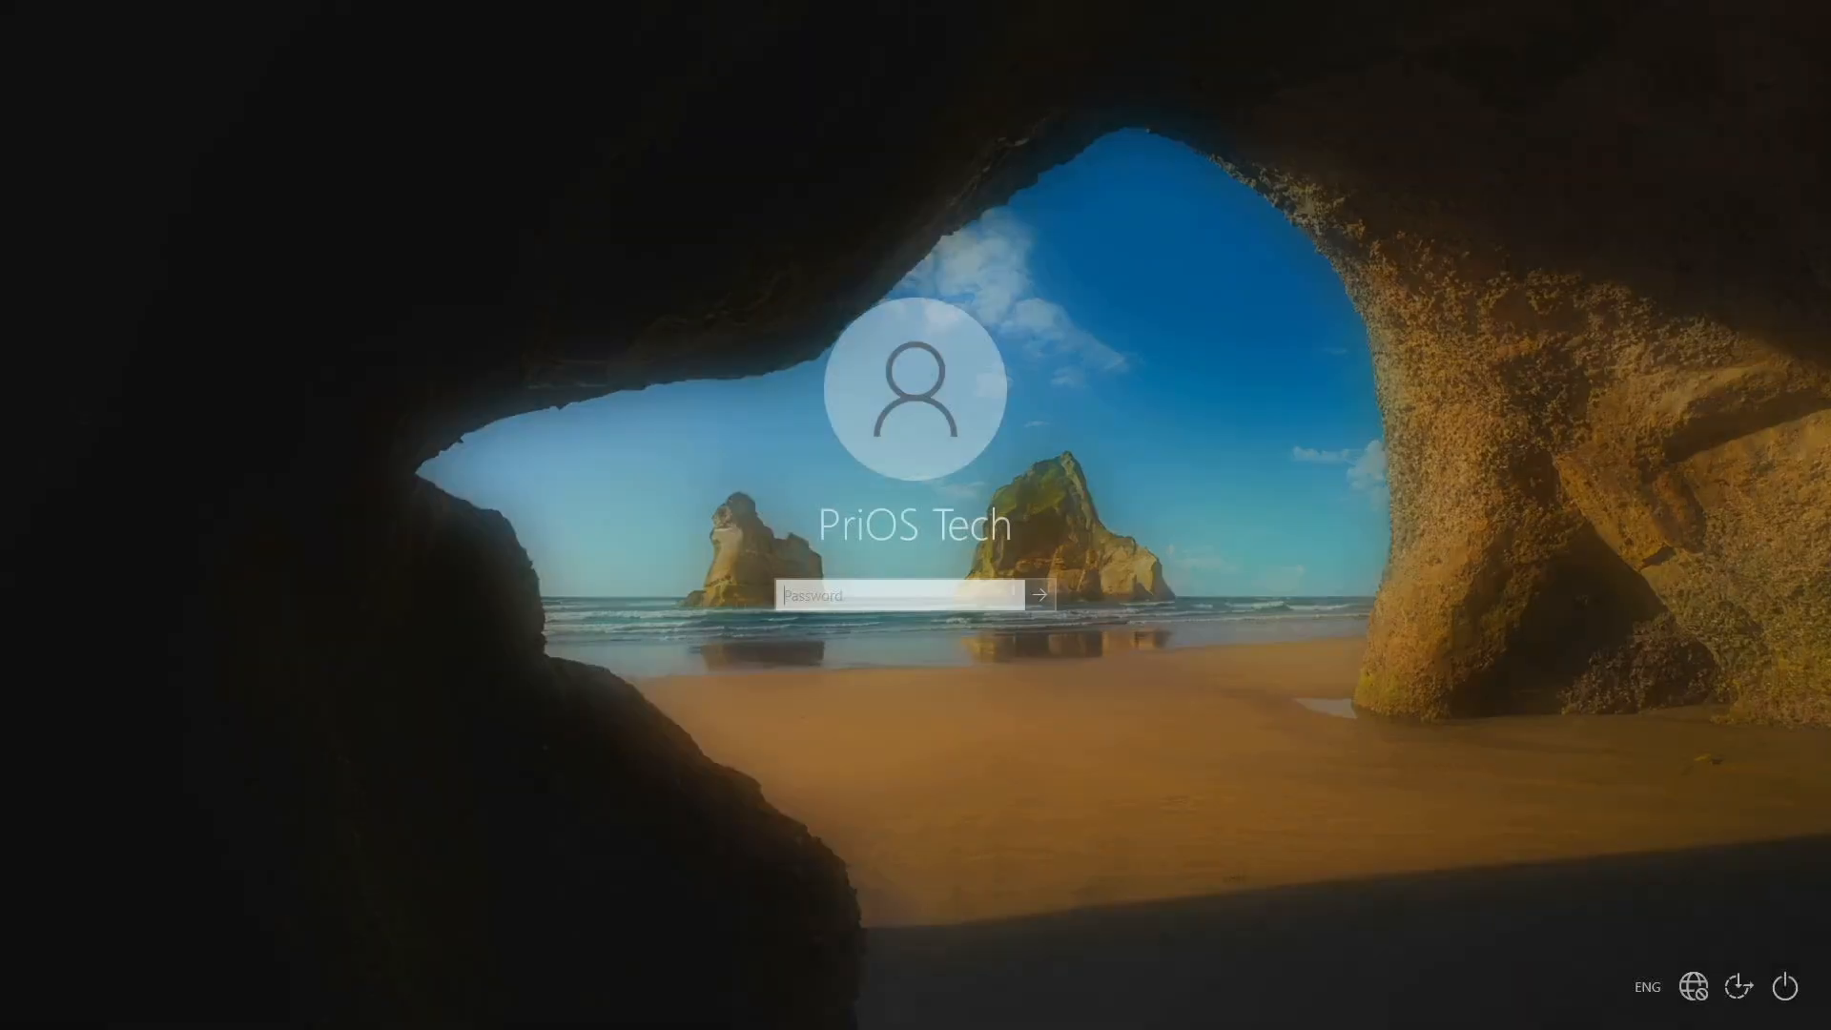
text(•••••••••)
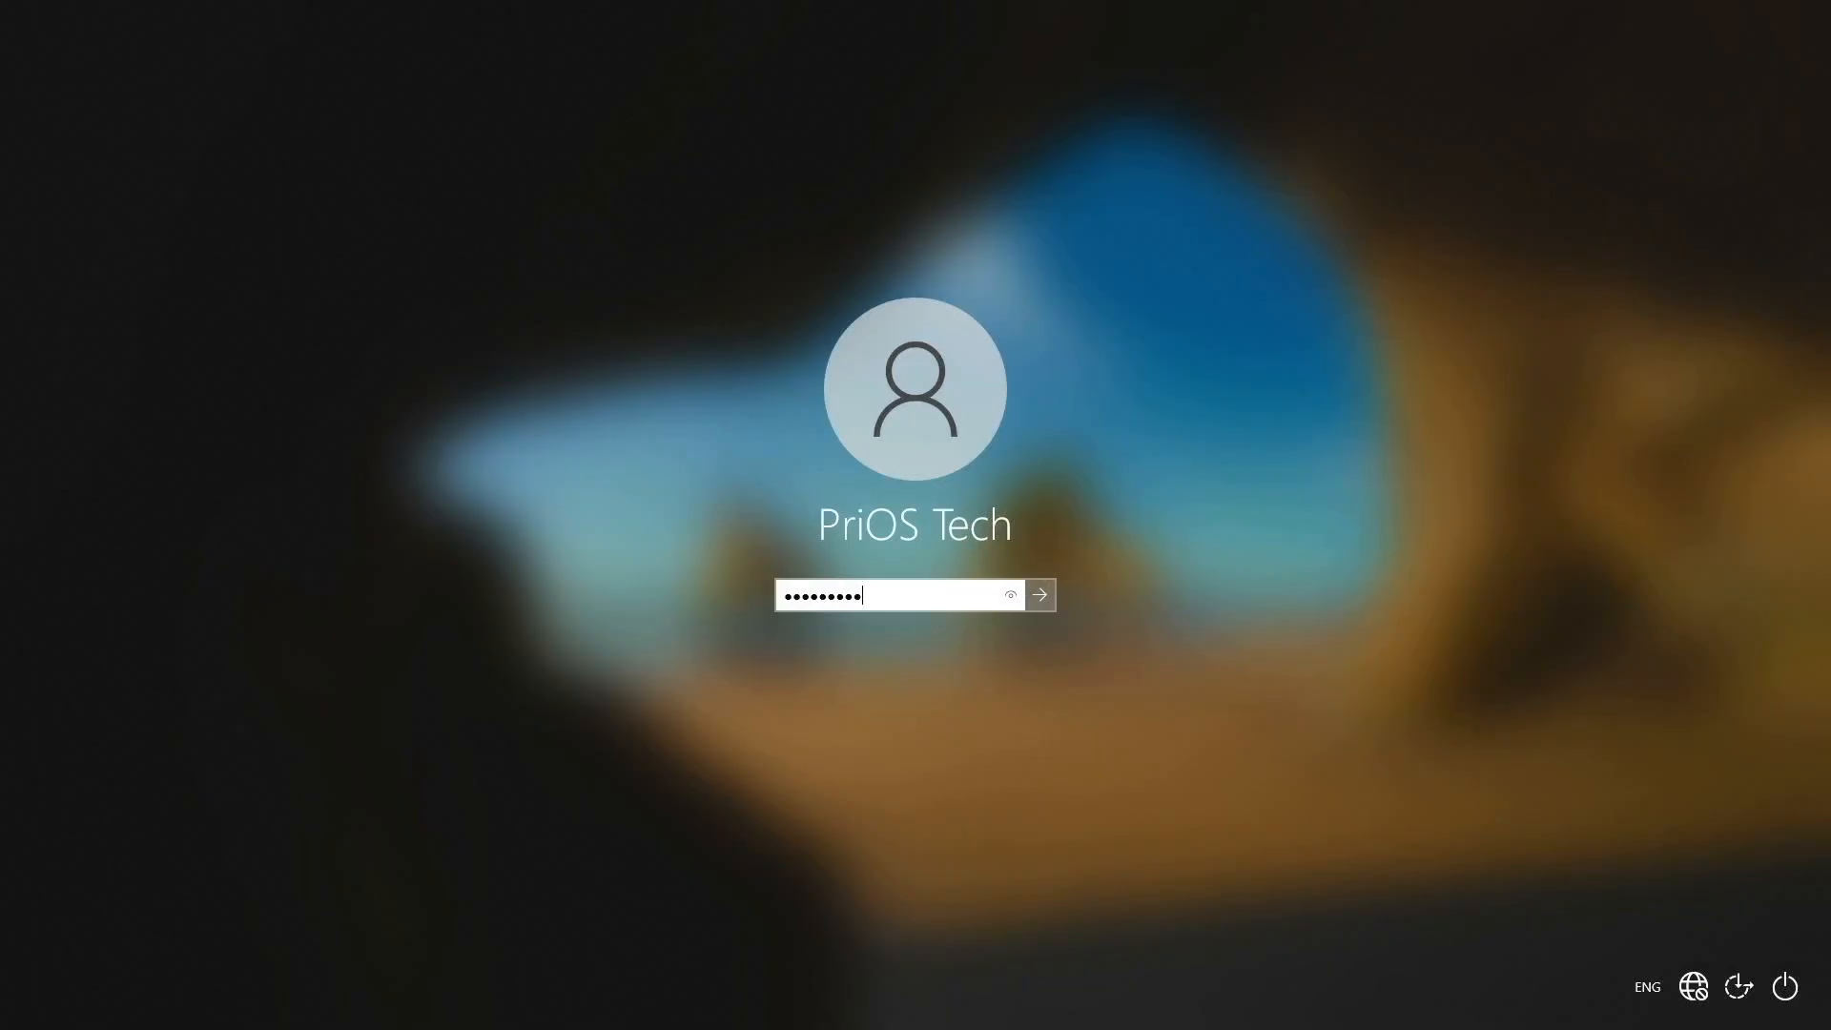
key(Return)
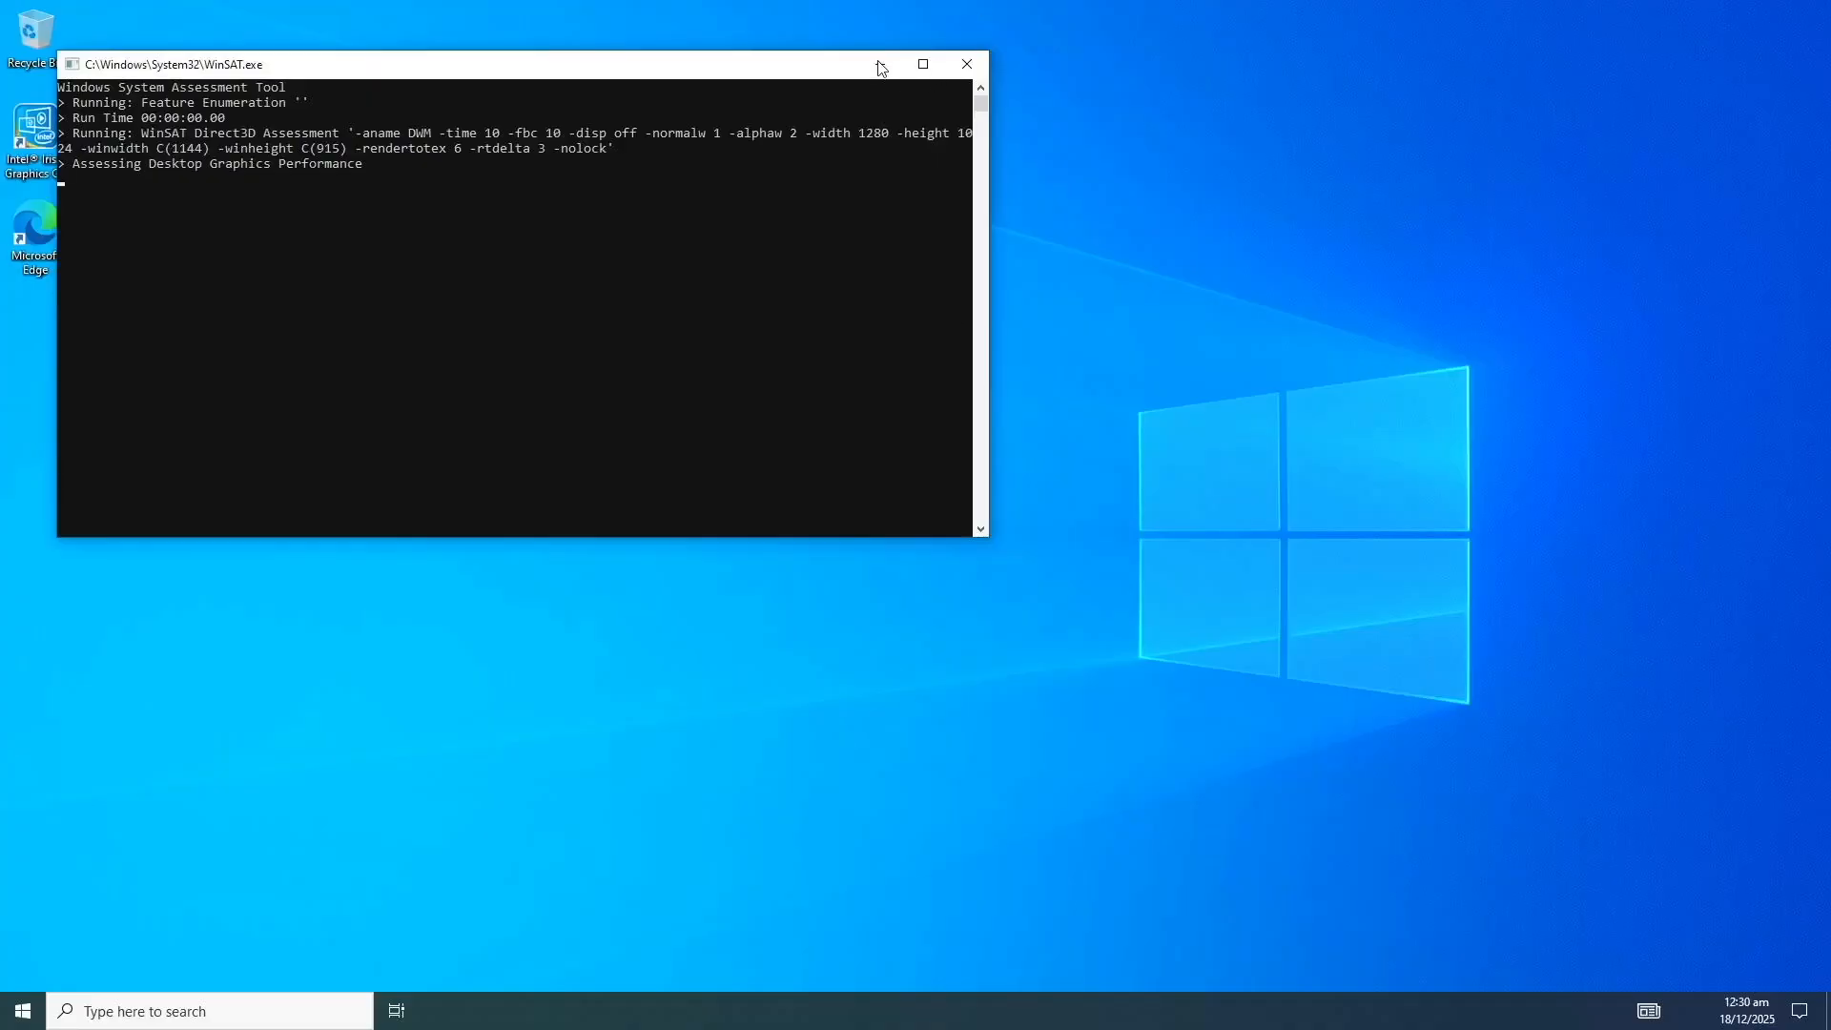
click(879, 65)
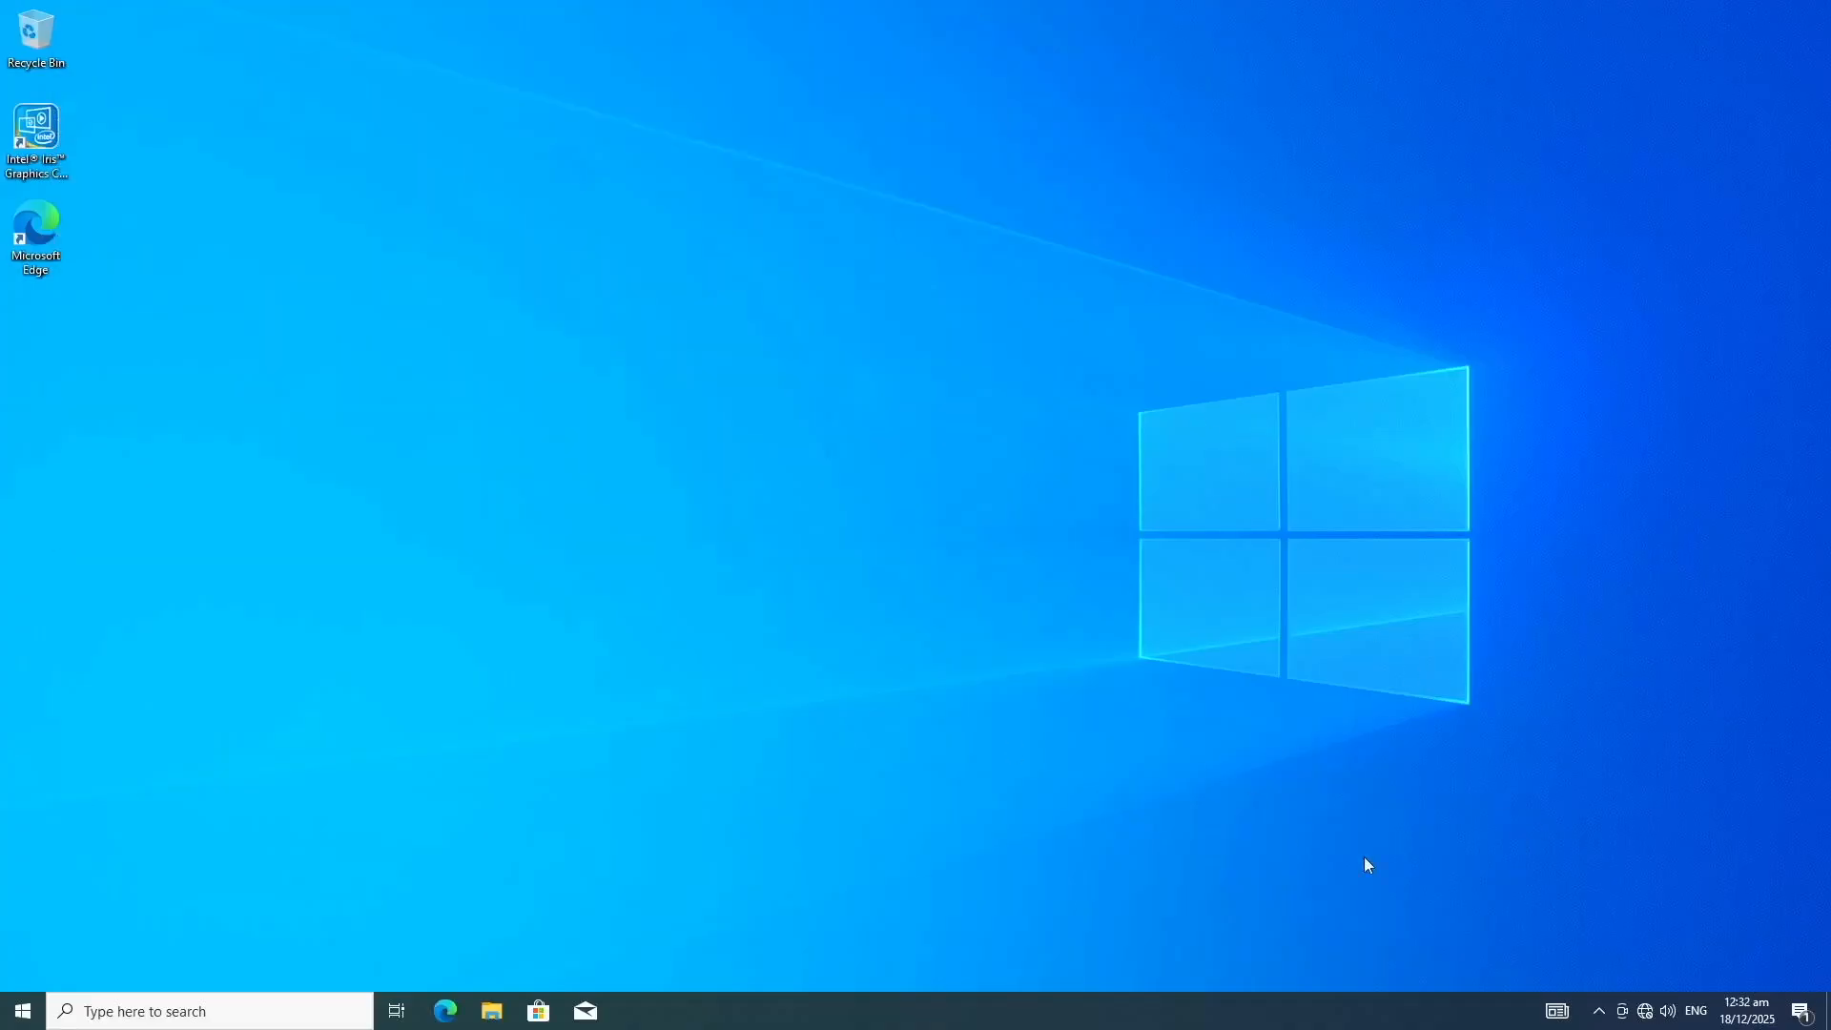
Step: Connect to the WiFi network by entering its password, and close the network list
click(1644, 1022)
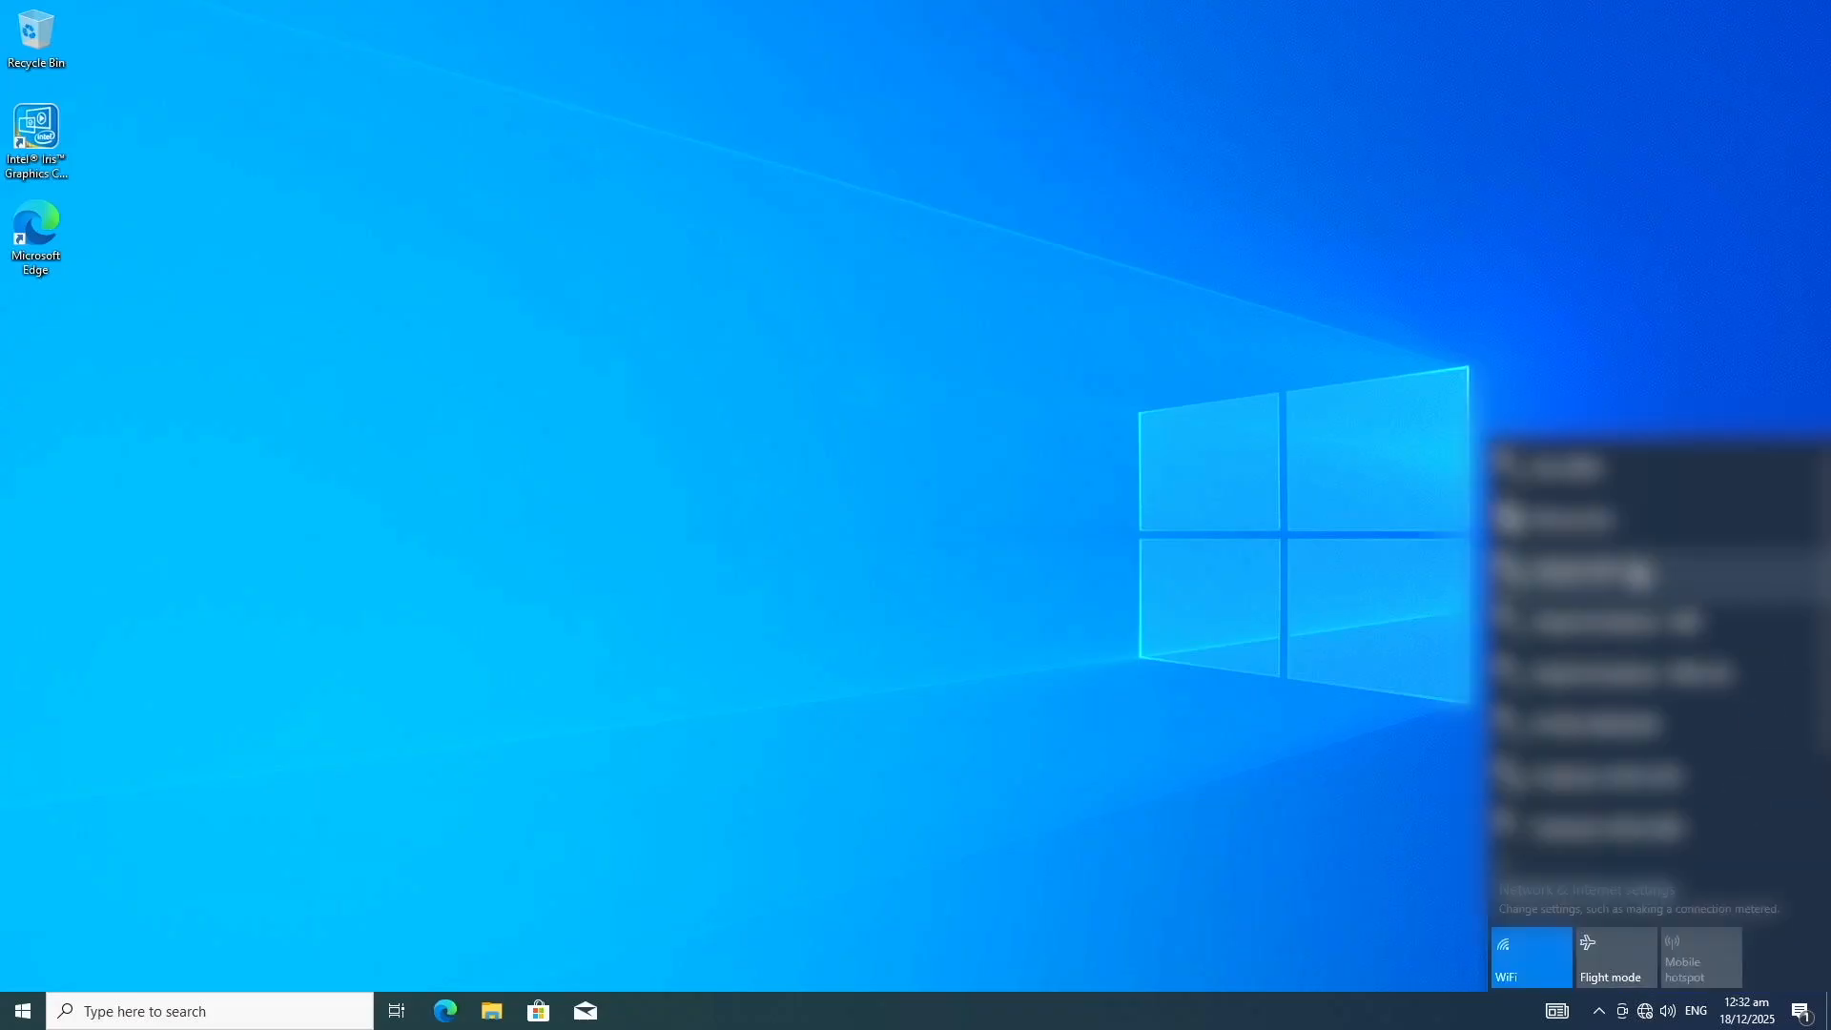
click(1626, 520)
click(1739, 602)
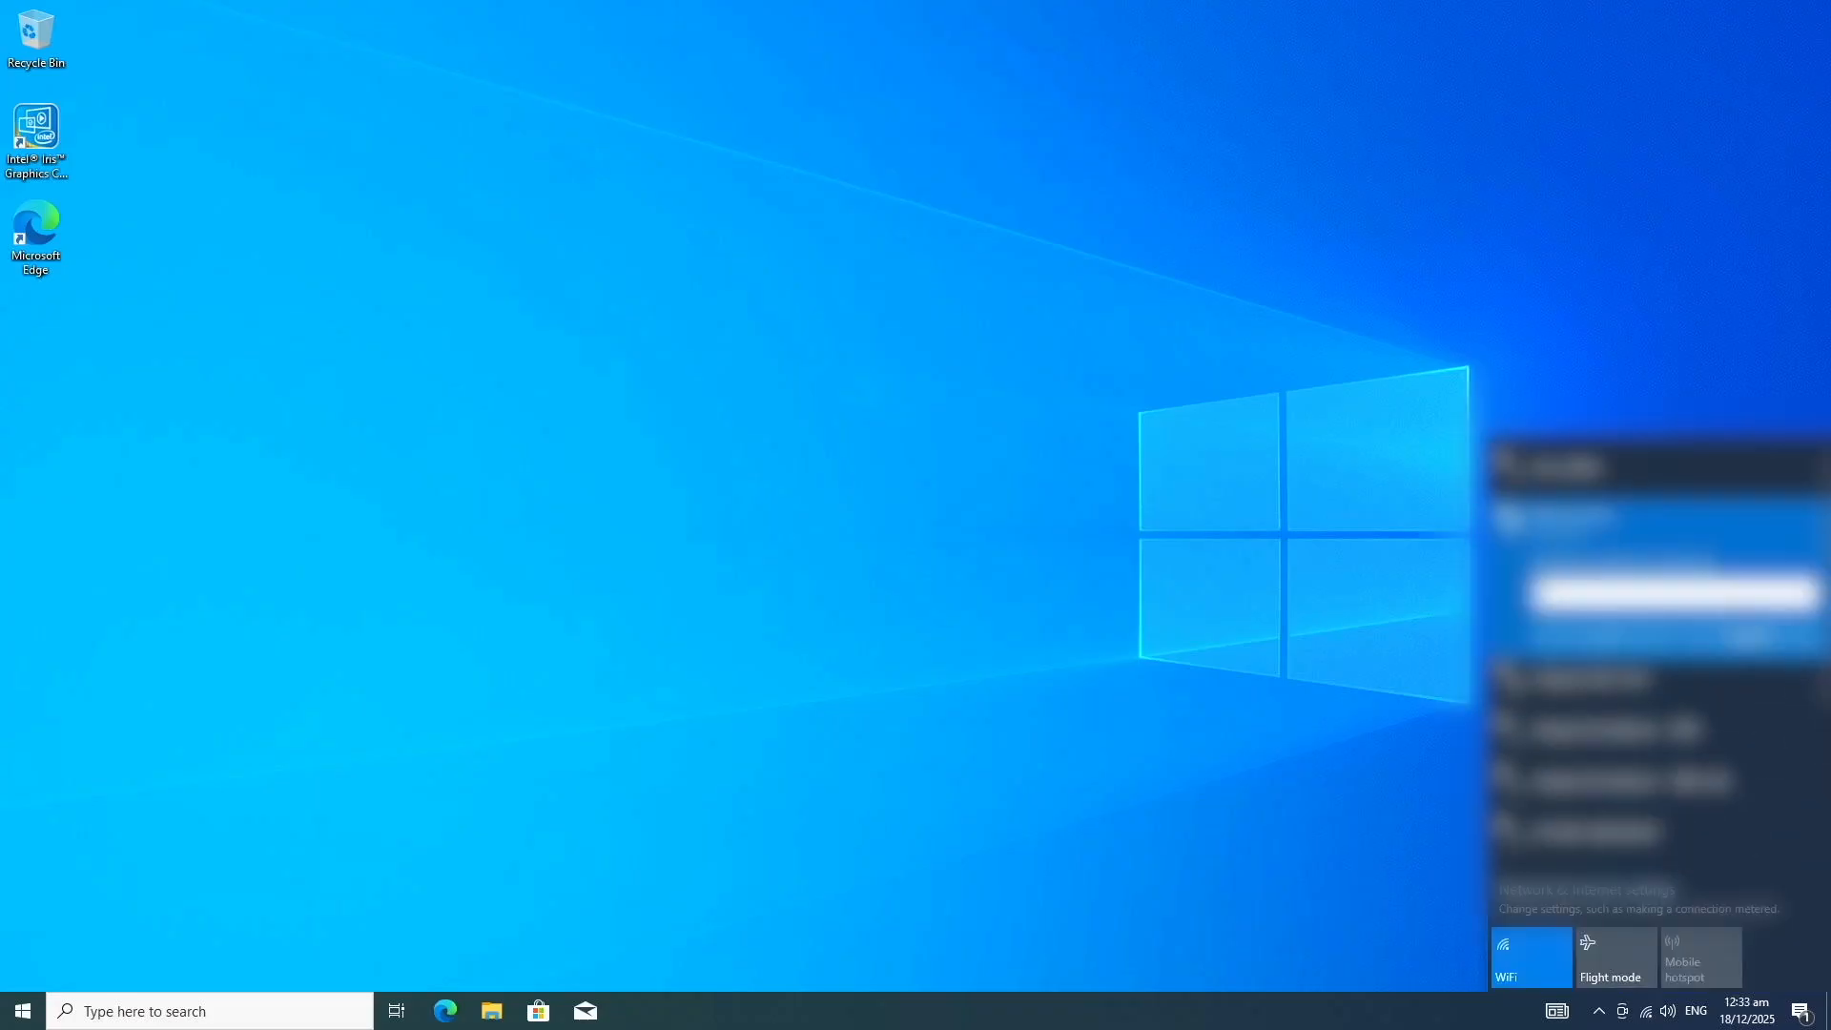
text(••••••••••••)
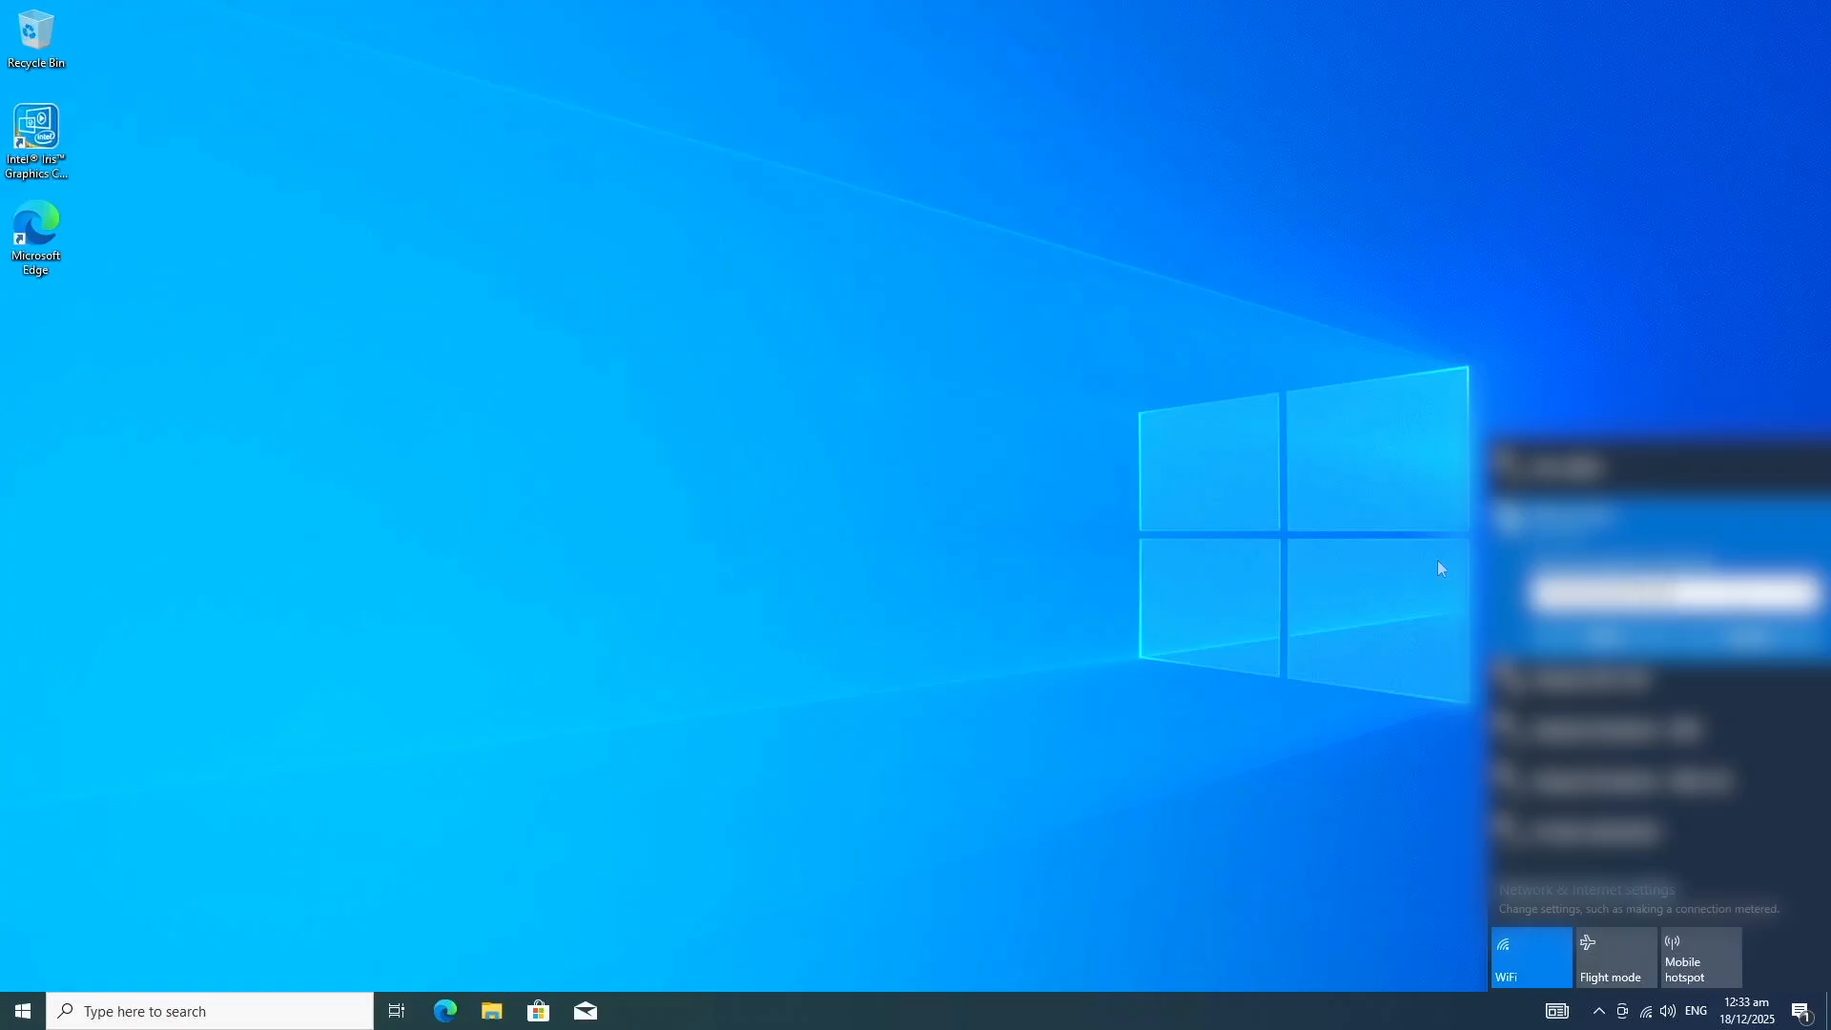
key(Return)
click(1440, 561)
Step: Check for Windows updates in the Update & Security settings
key(super)
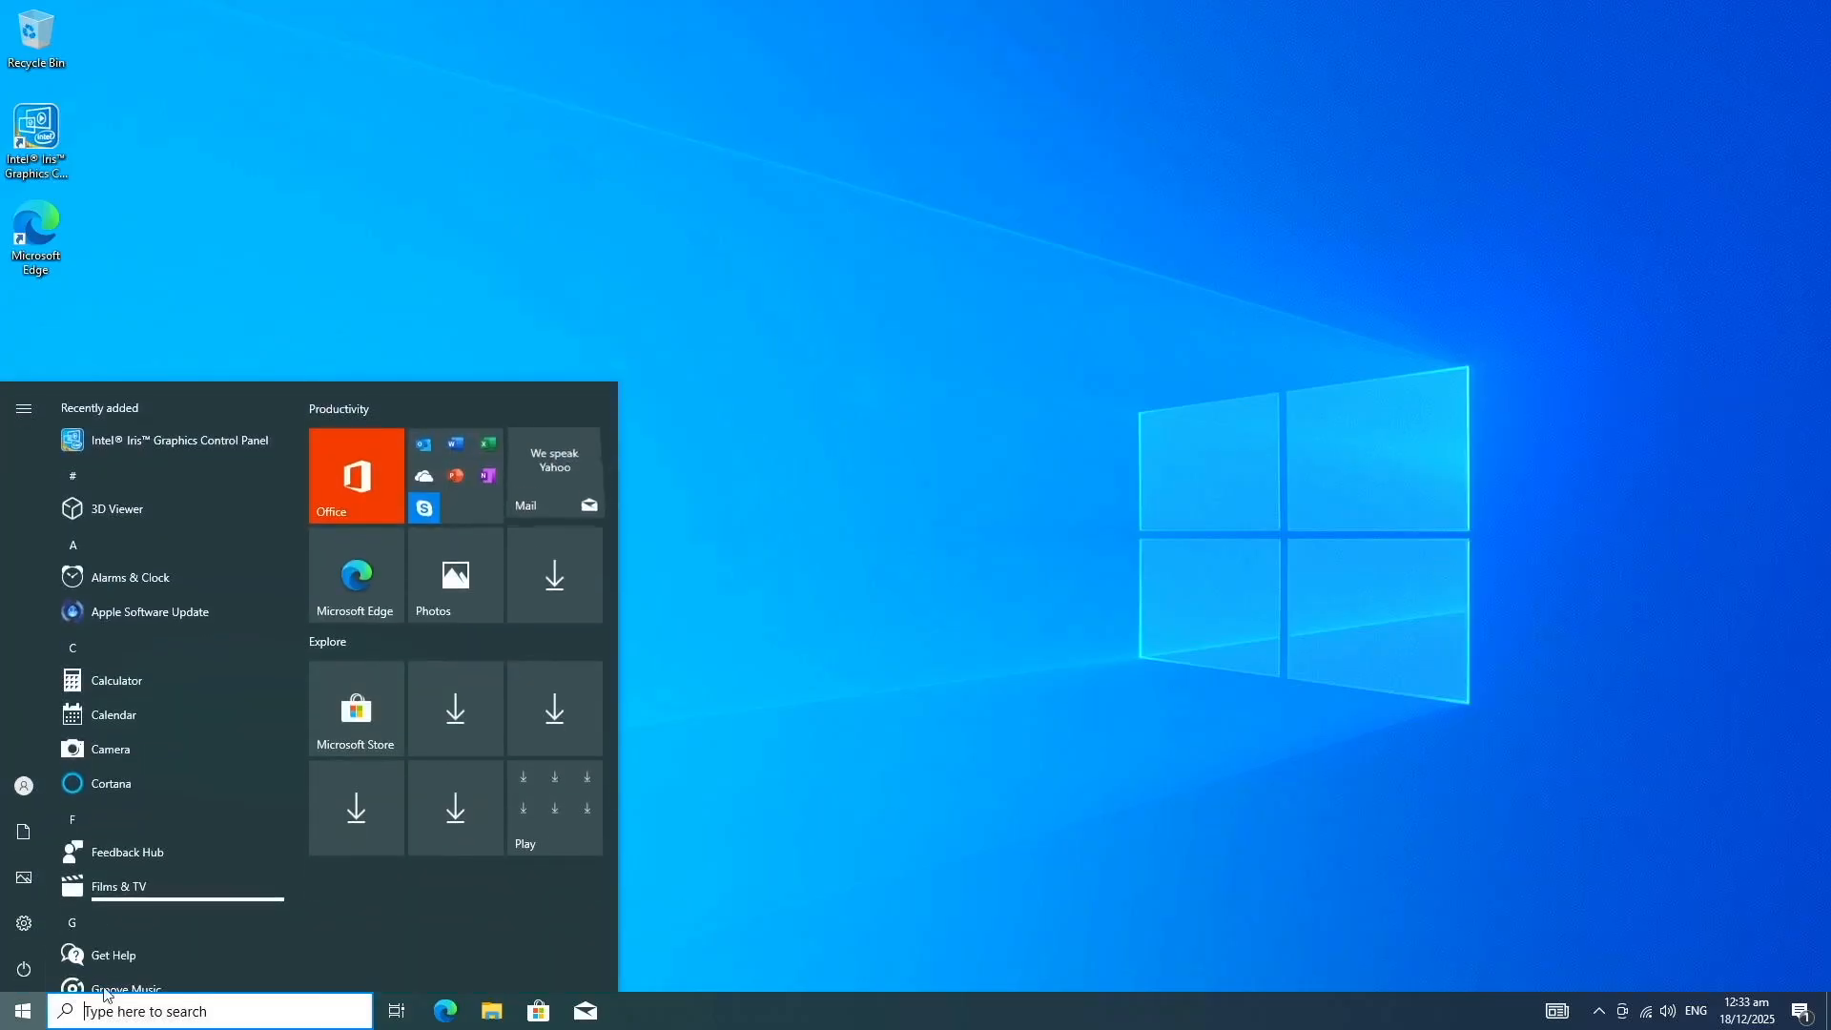
click(16, 925)
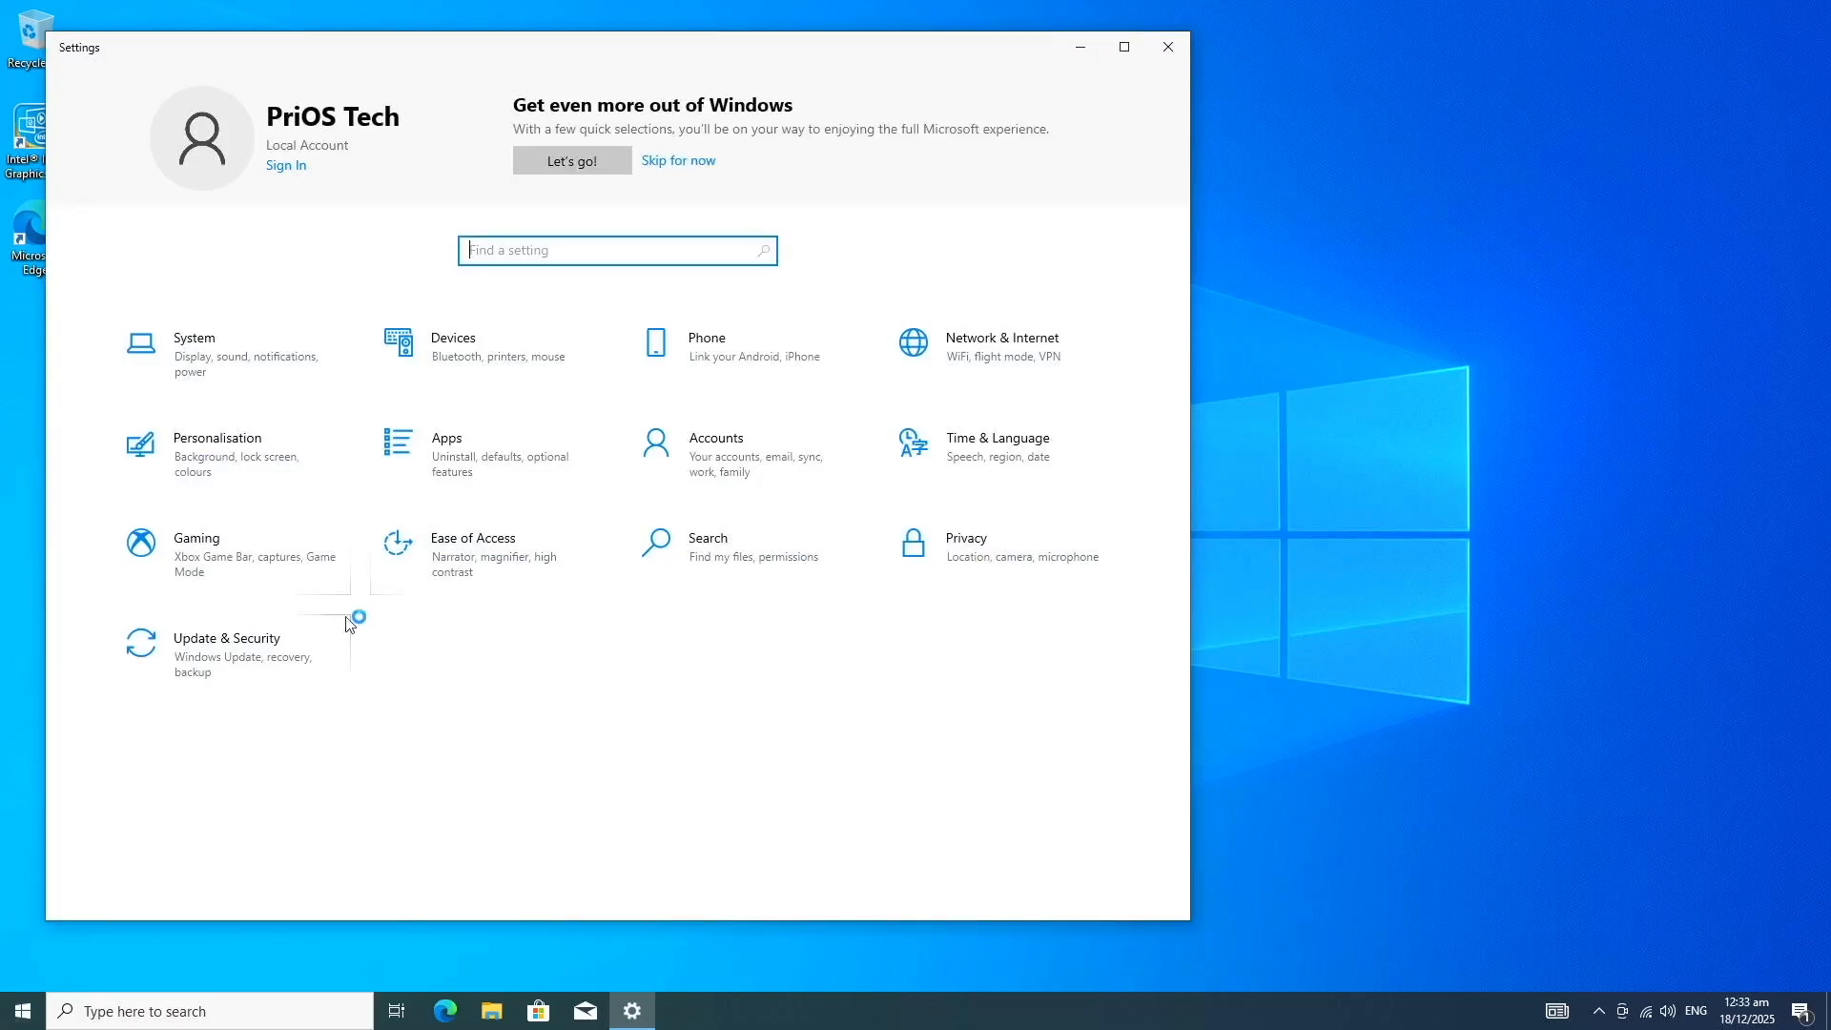
click(252, 672)
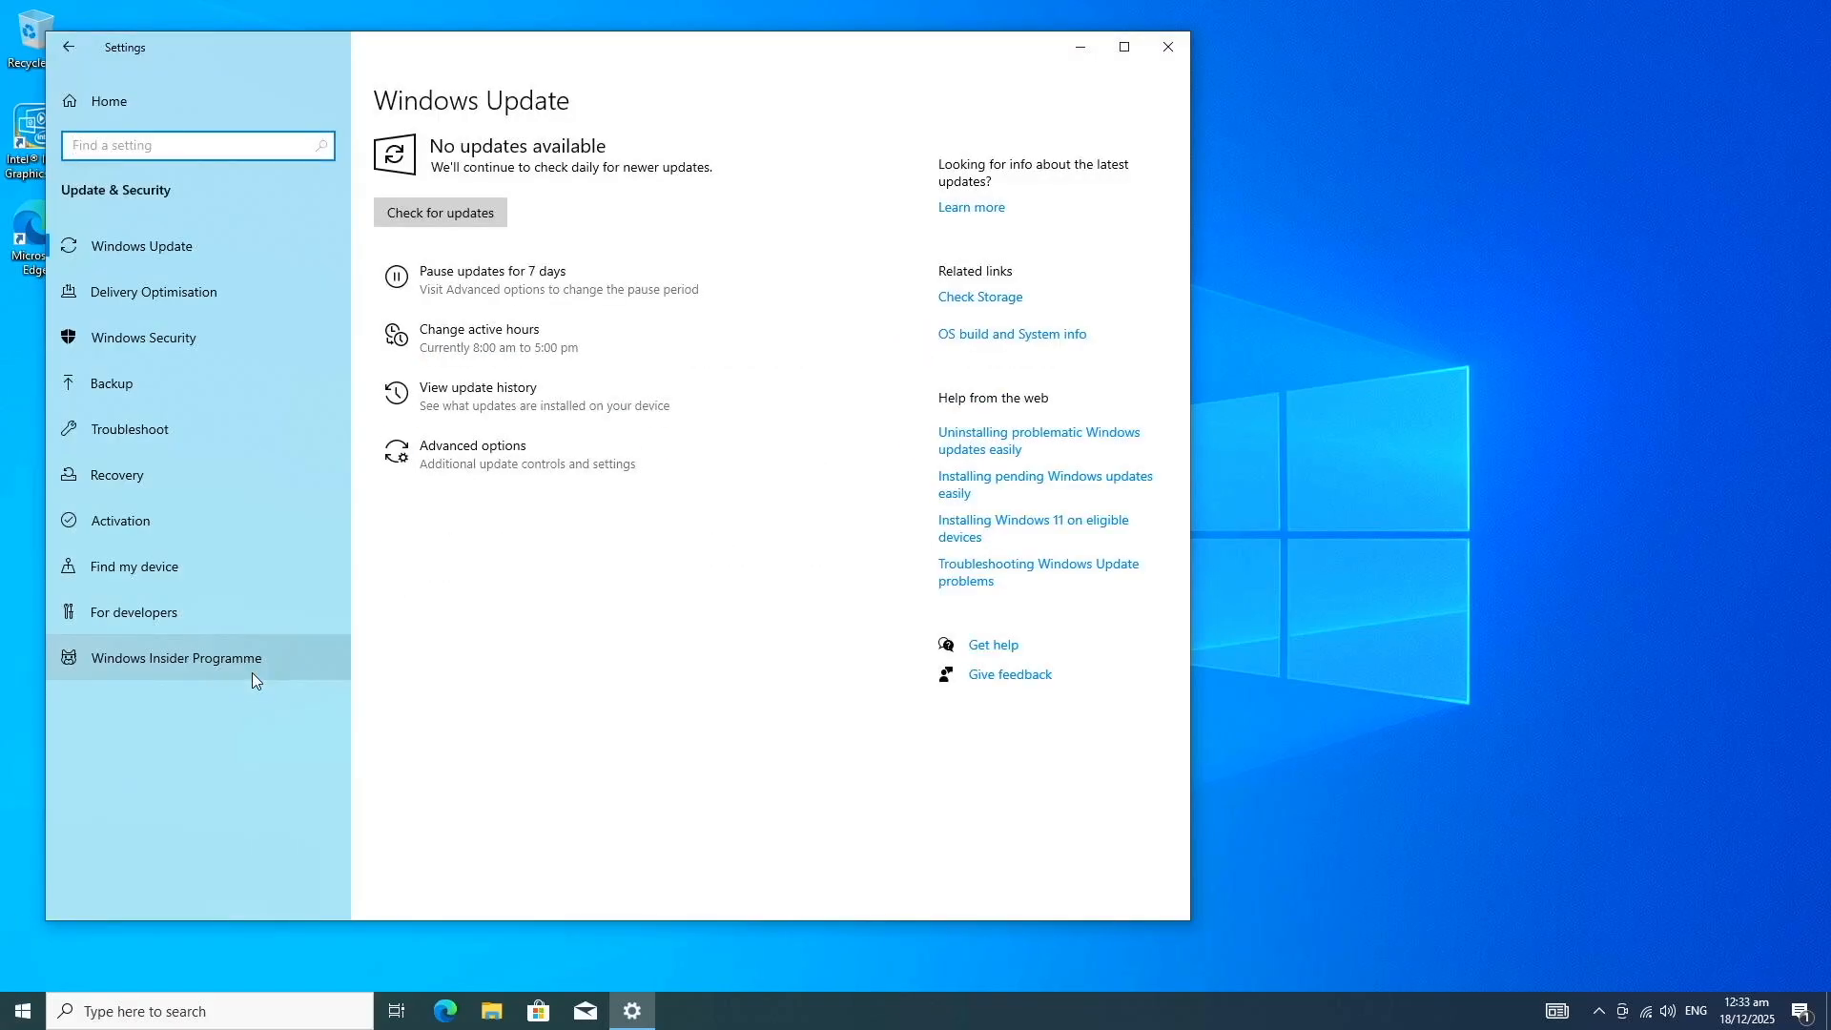
click(488, 213)
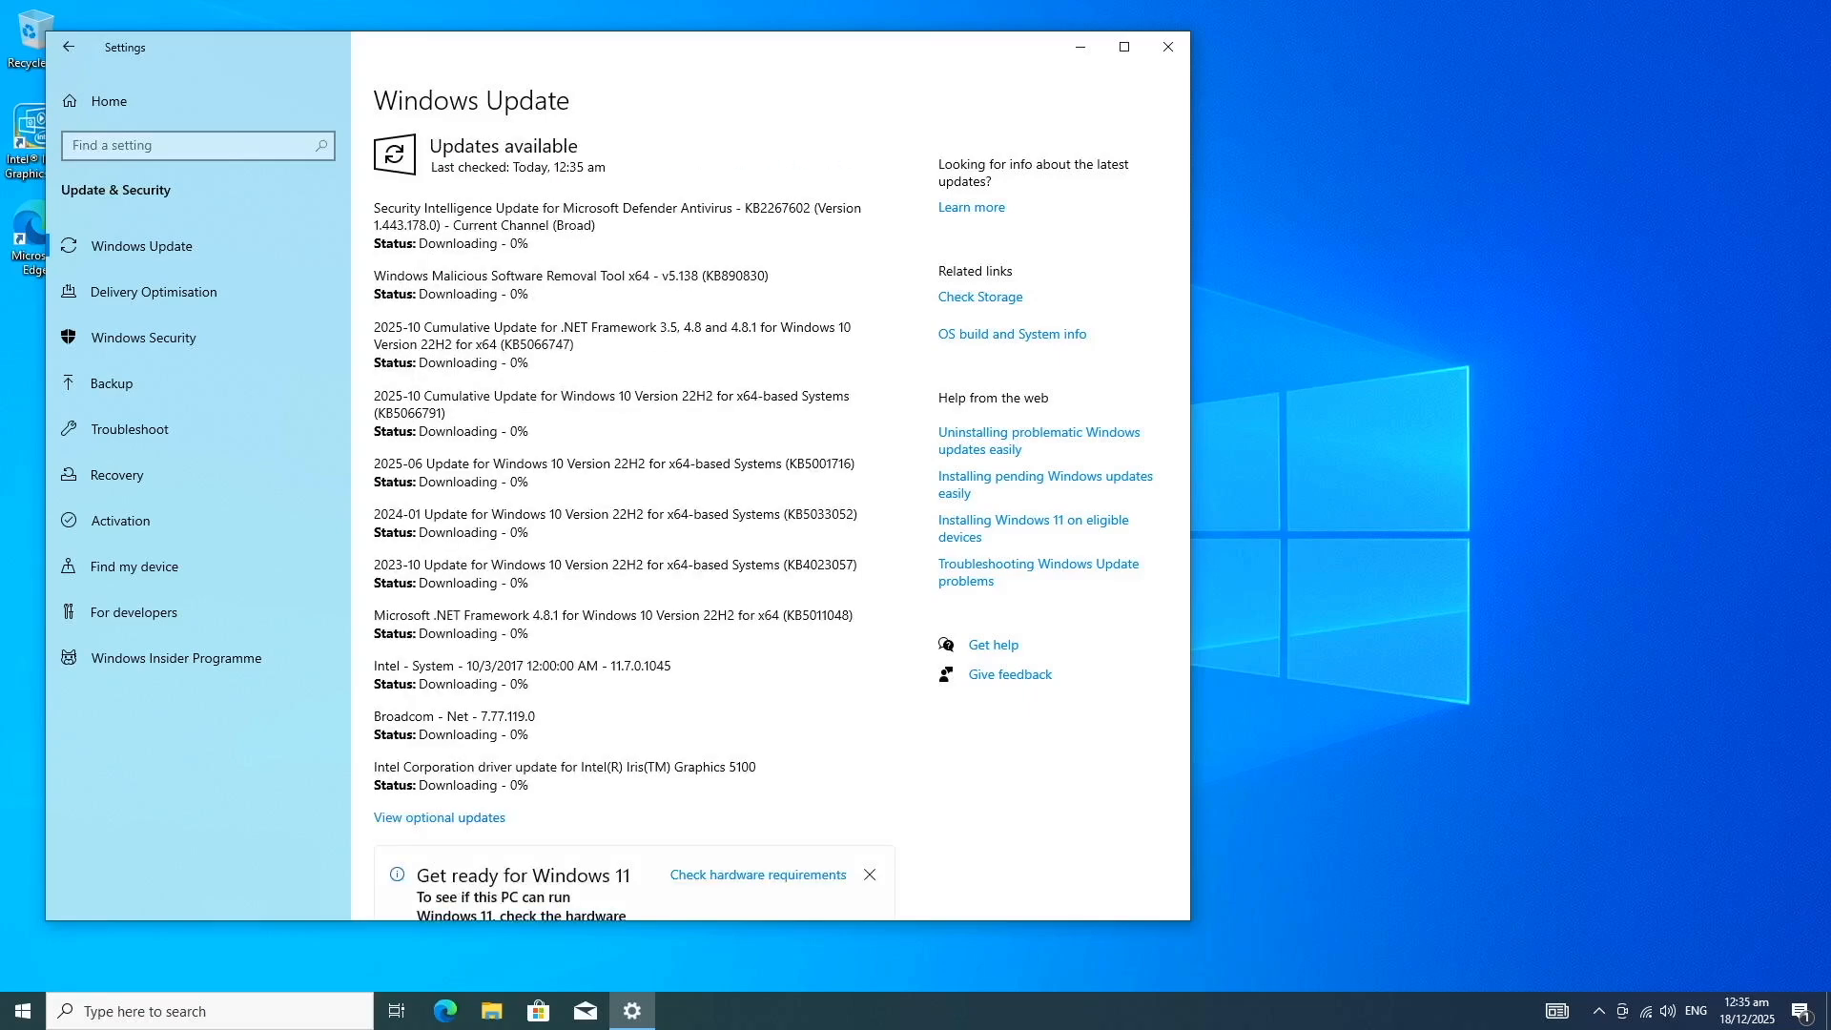
Step: Select all the optional Intel driver updates, covering media, display, system and other hardware, and download and install them
click(471, 818)
click(87, 208)
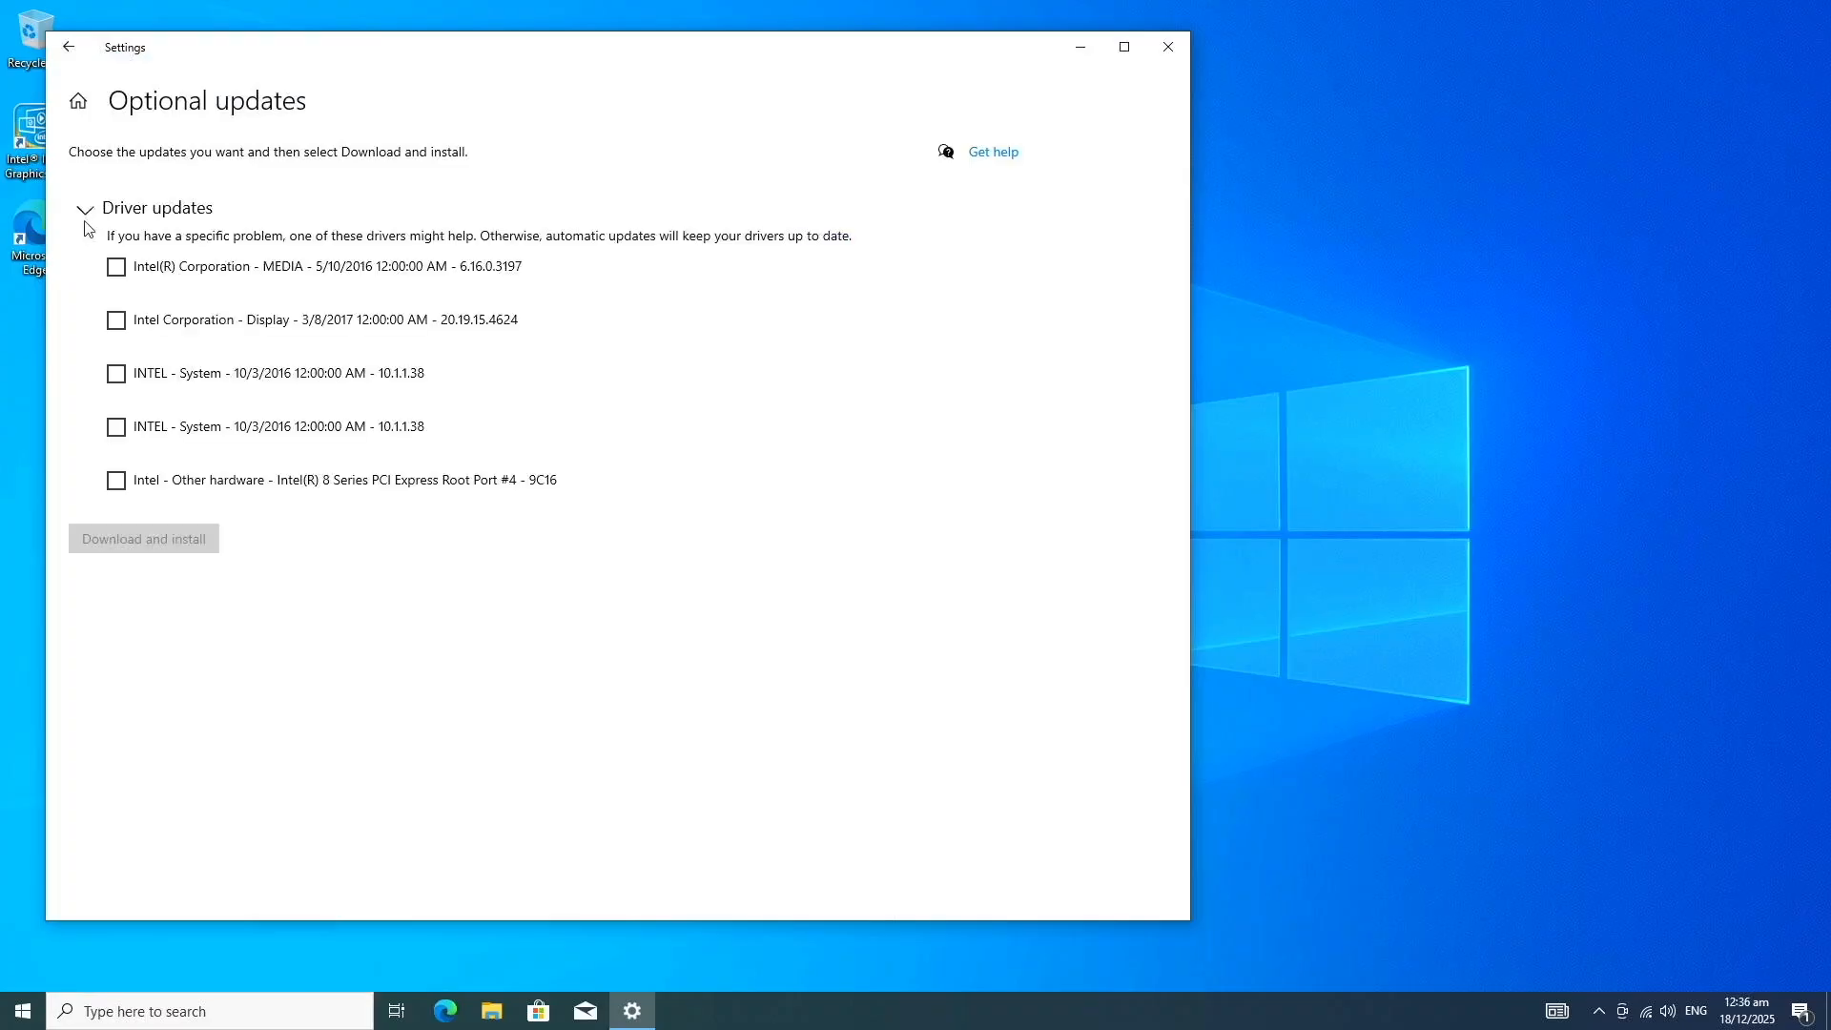
click(115, 267)
click(115, 320)
click(116, 374)
click(116, 428)
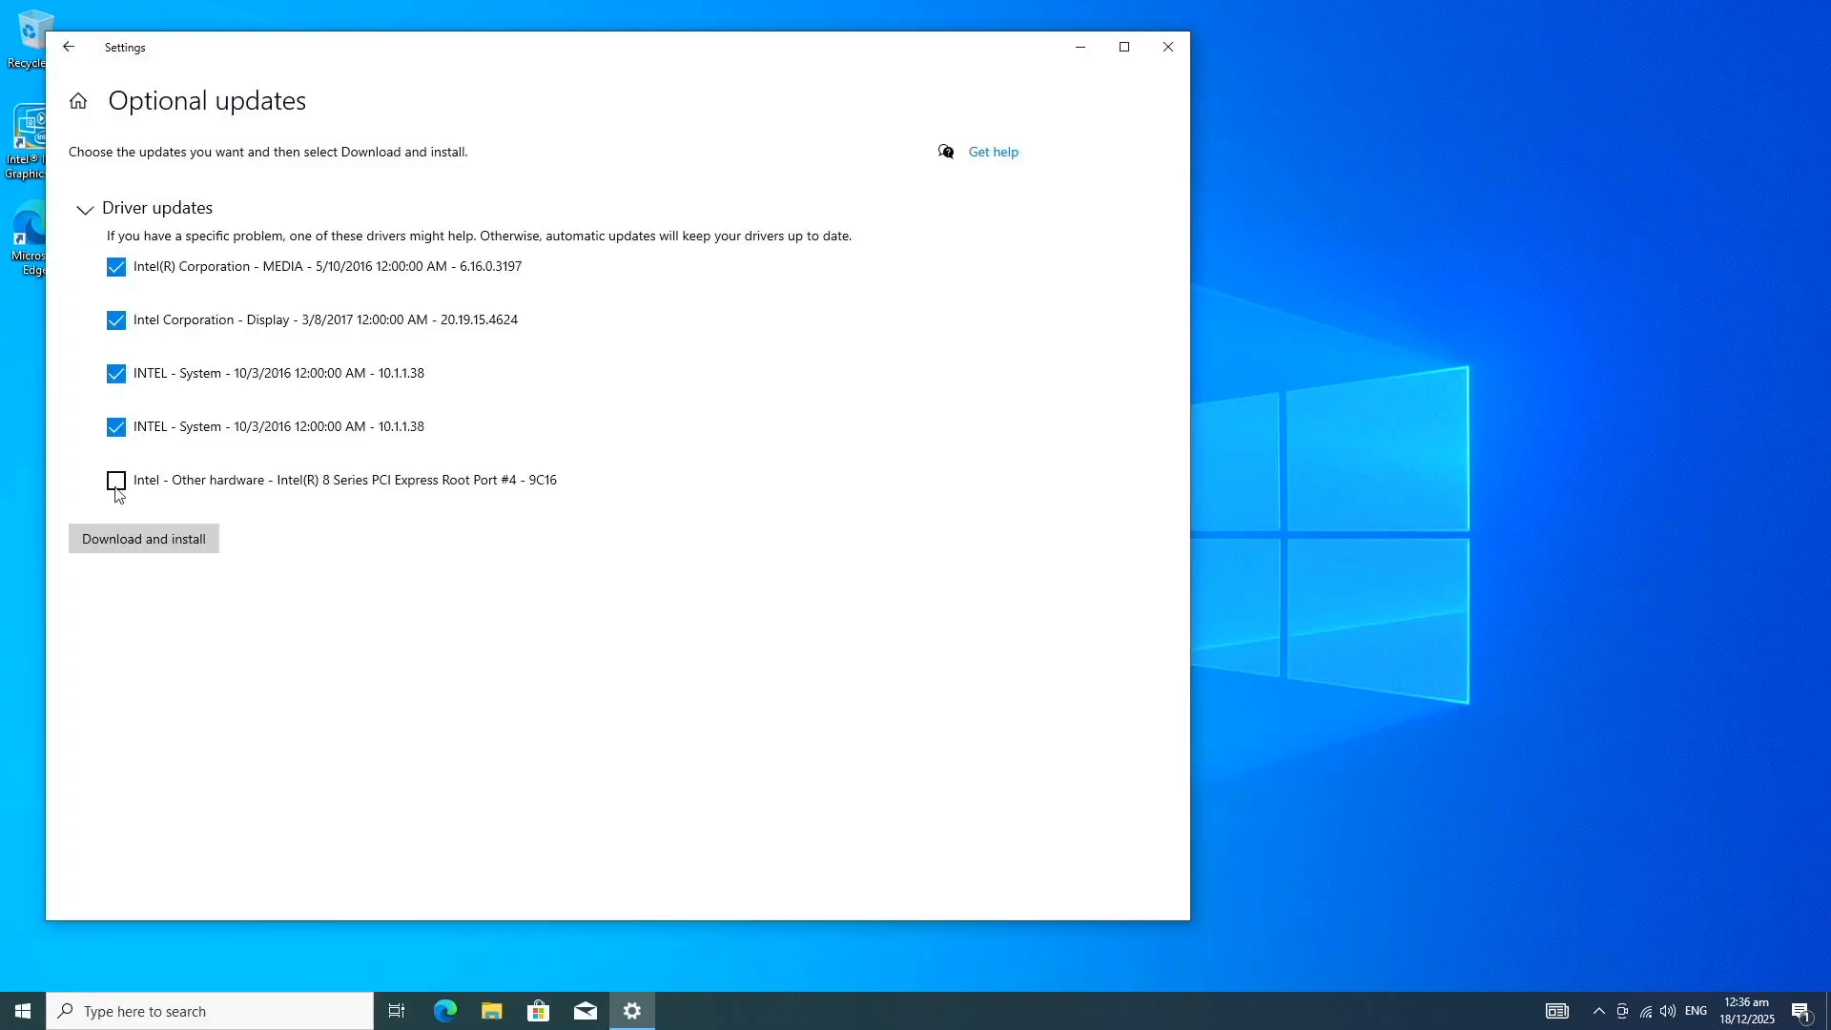
click(116, 480)
click(122, 543)
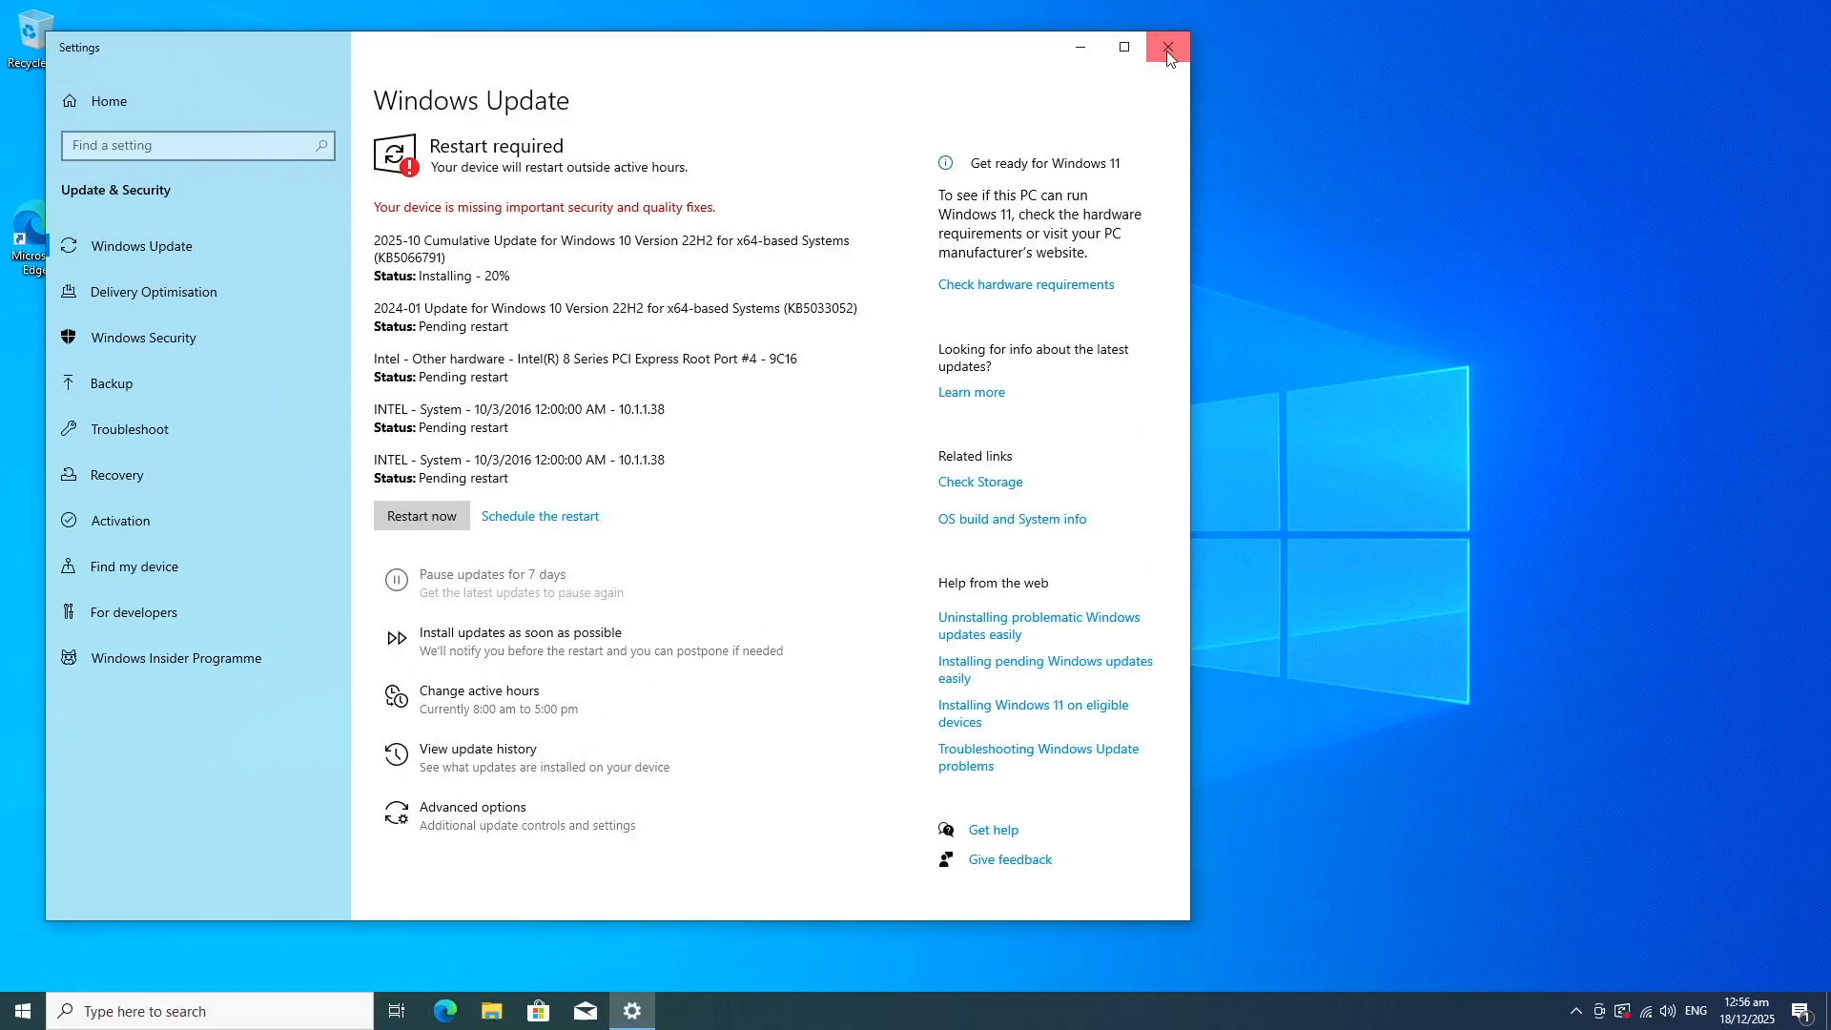
Step: Close the update settings and restart the computer to finish installing the pending updates
click(1168, 47)
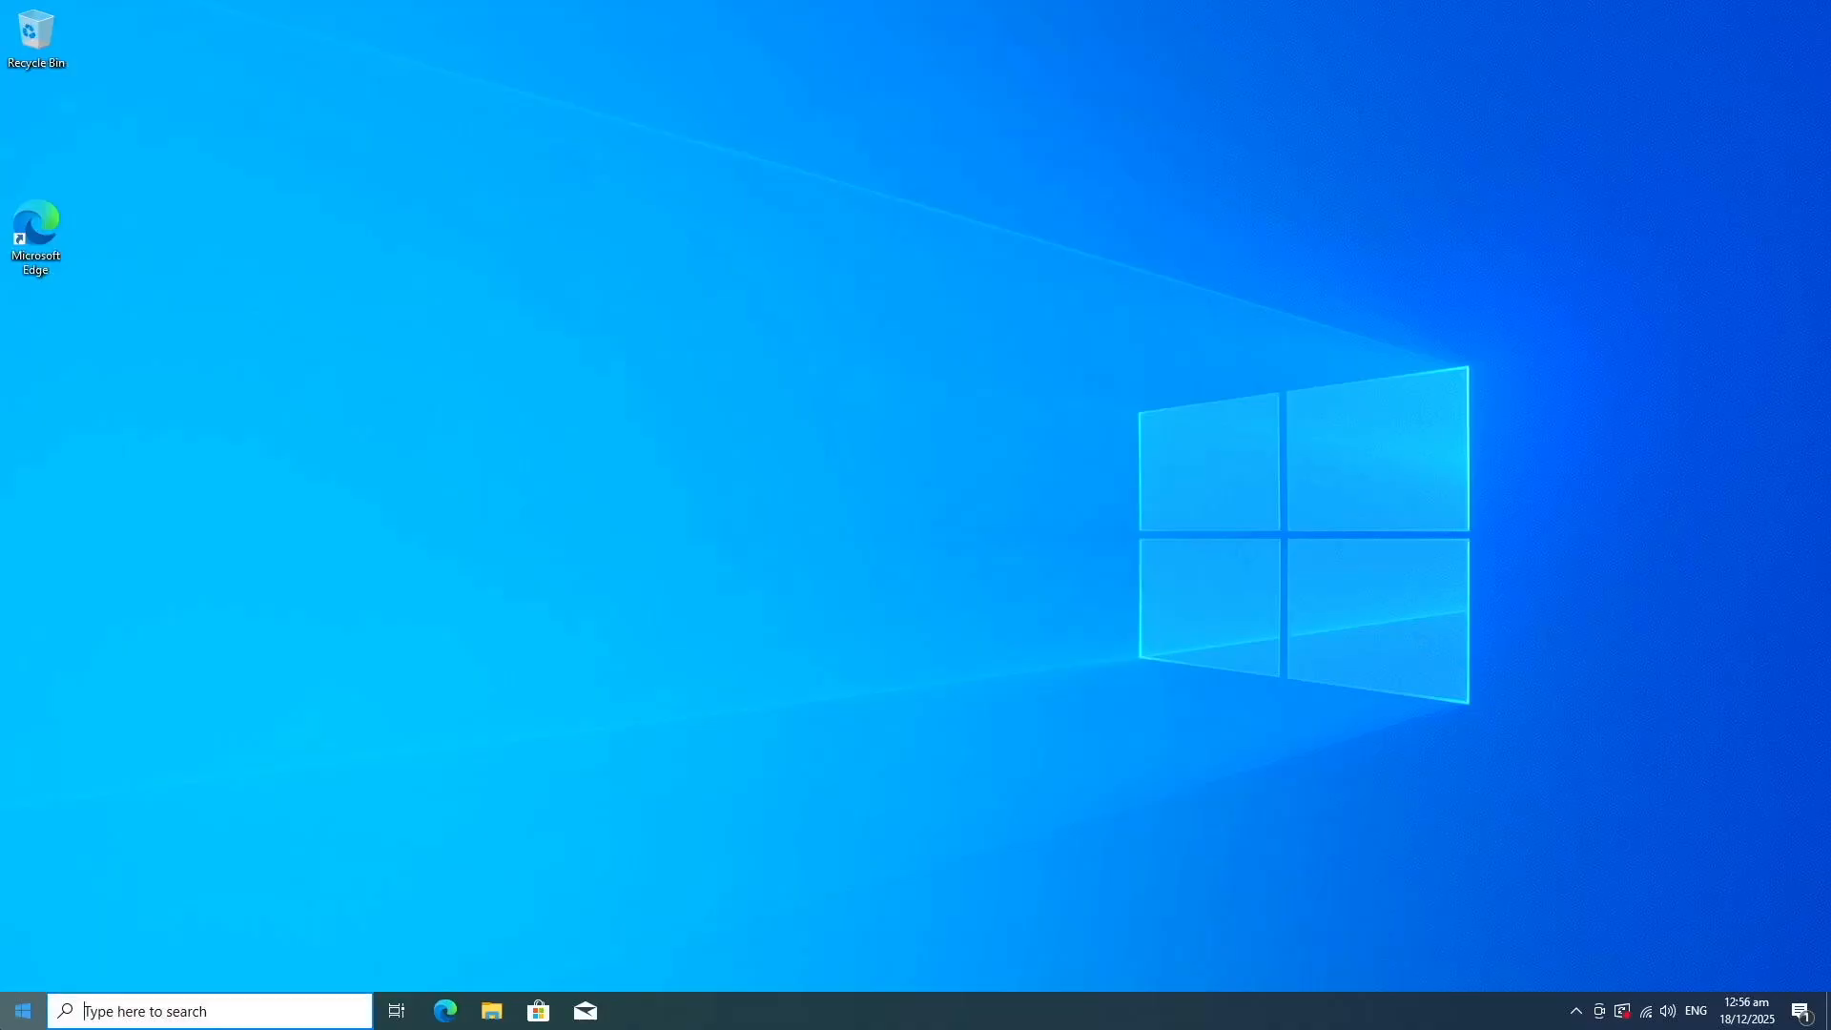
key(super)
click(24, 969)
click(170, 825)
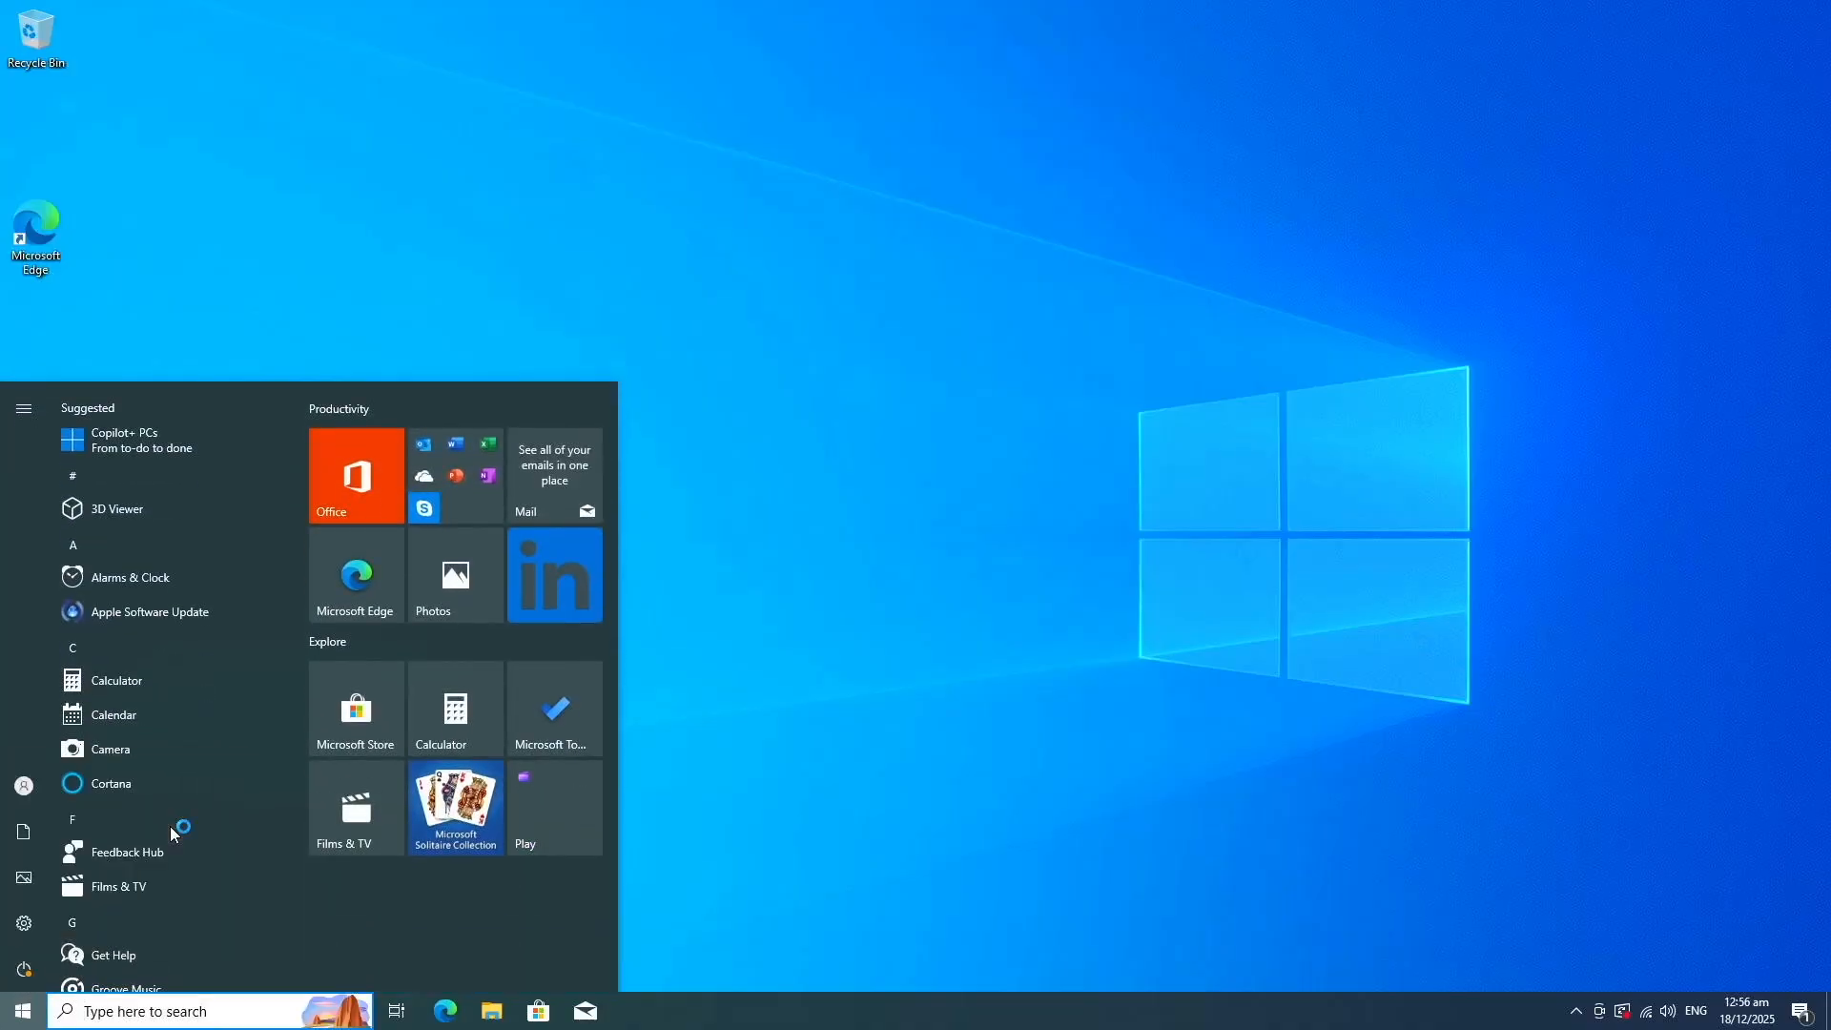